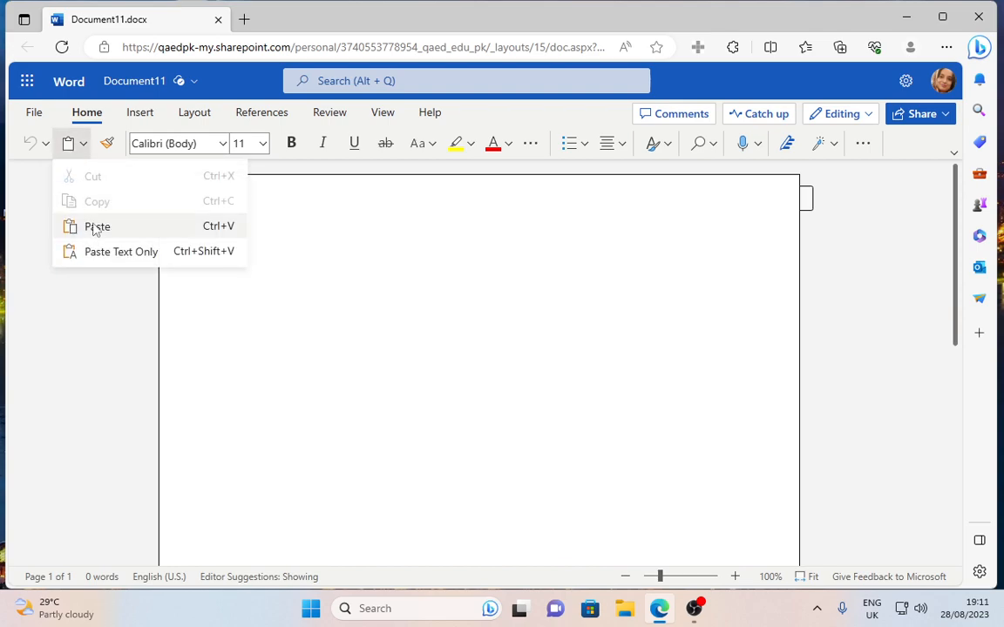
Step: Look through the available fonts, font sizes, letter-case options, highlight colours, font colours and additional font options
left_click(223, 145)
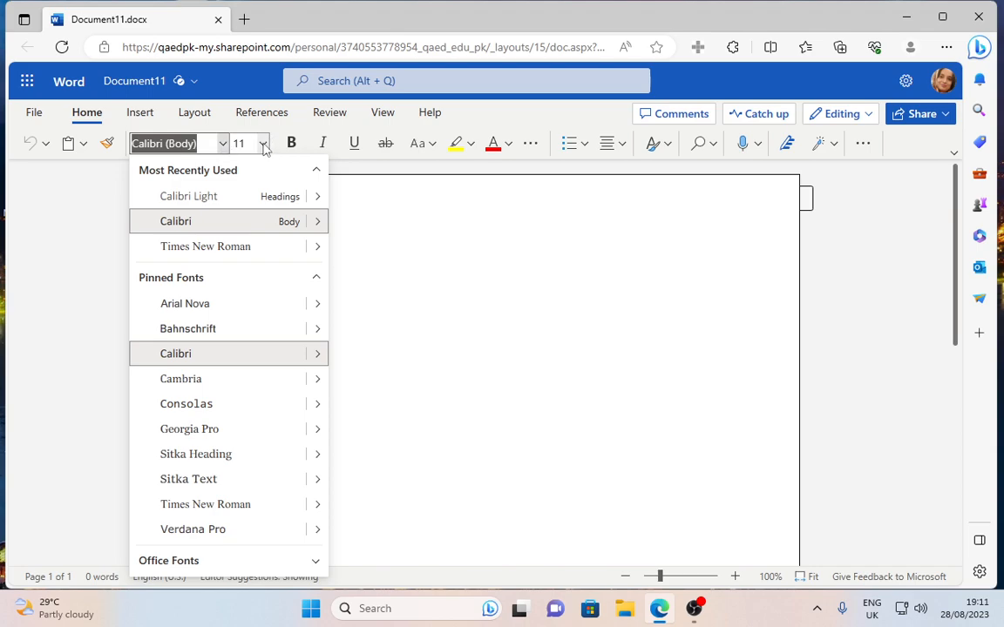
left_click(262, 143)
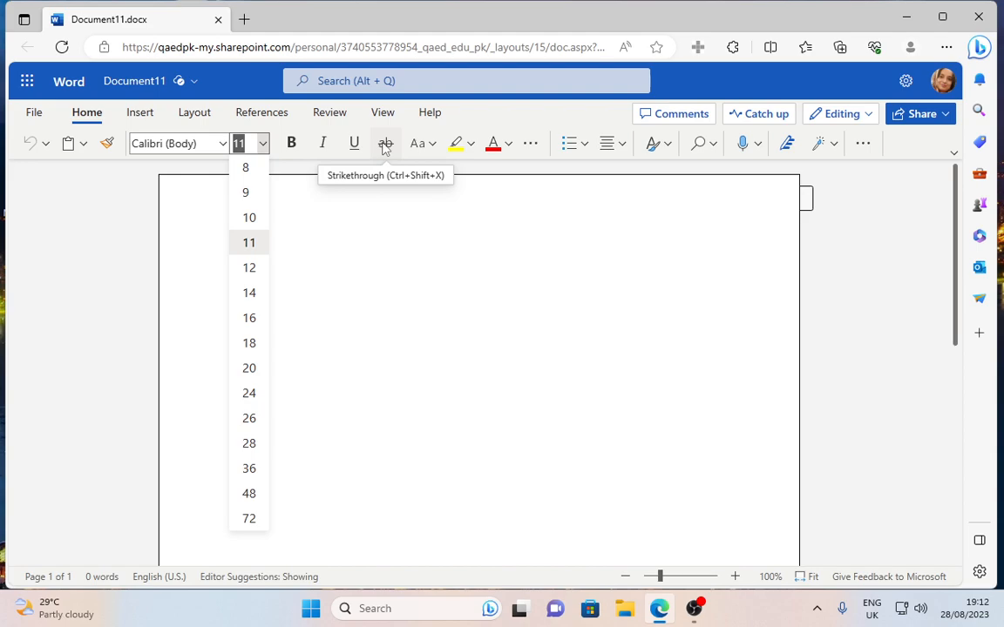
left_click(433, 145)
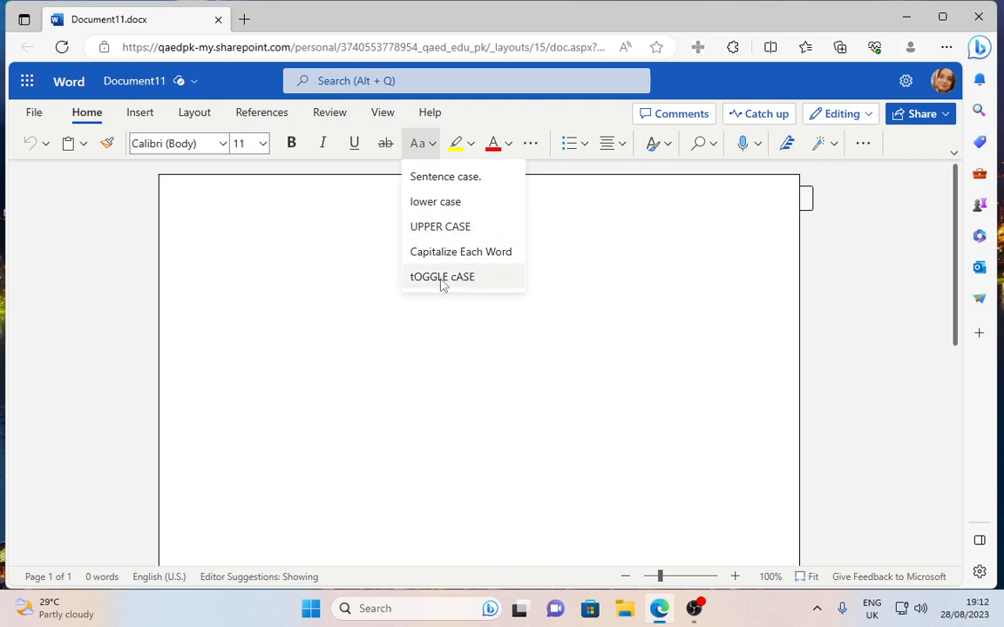
left_click(471, 145)
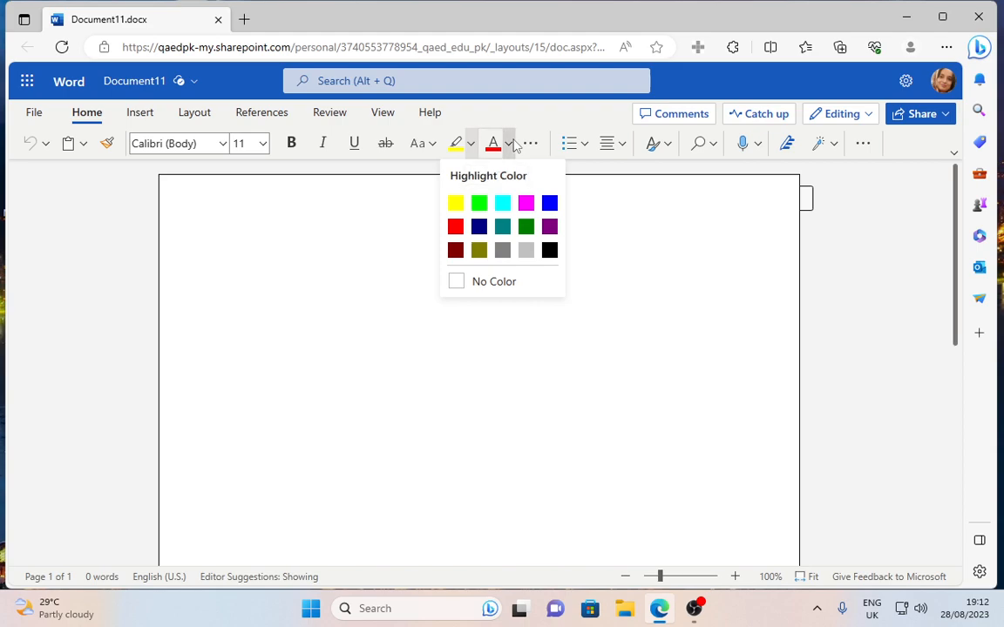
left_click(510, 143)
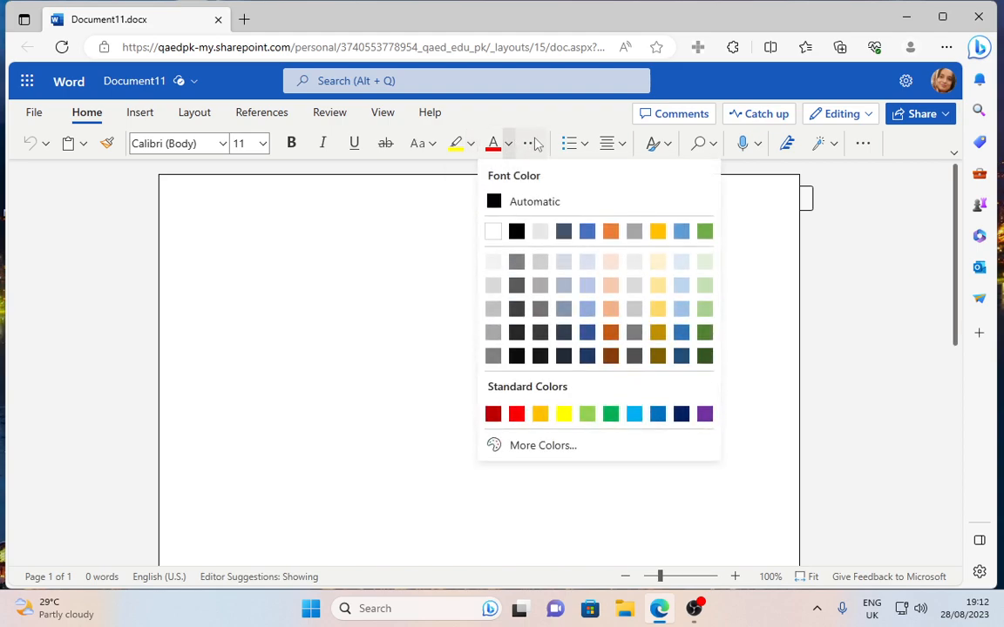
left_click(533, 143)
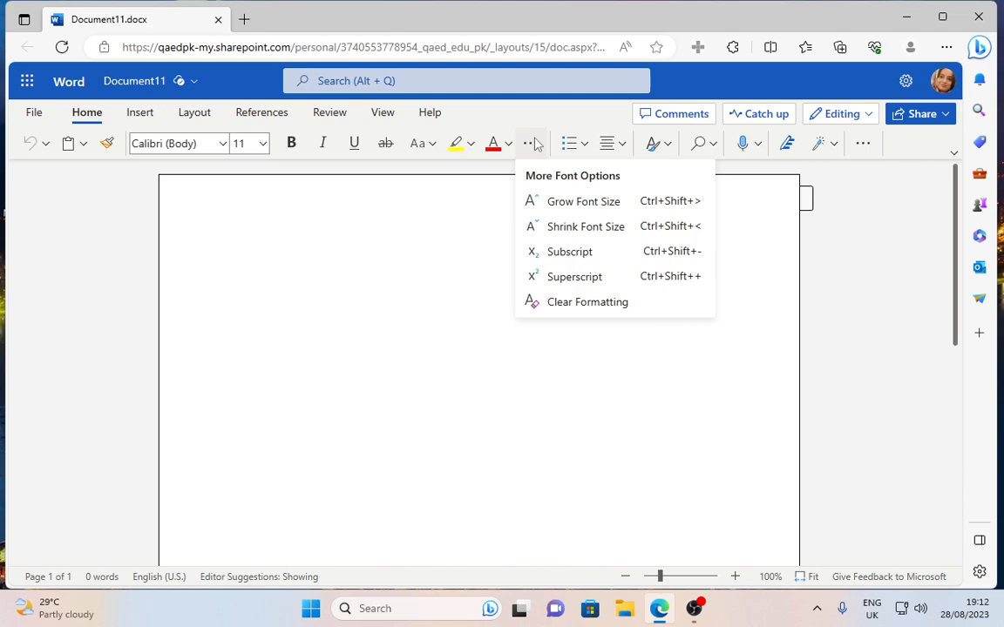
Step: Examine the bullet, alignment, style, find and replace, dictation, Designer and additional paragraph options
left_click(583, 147)
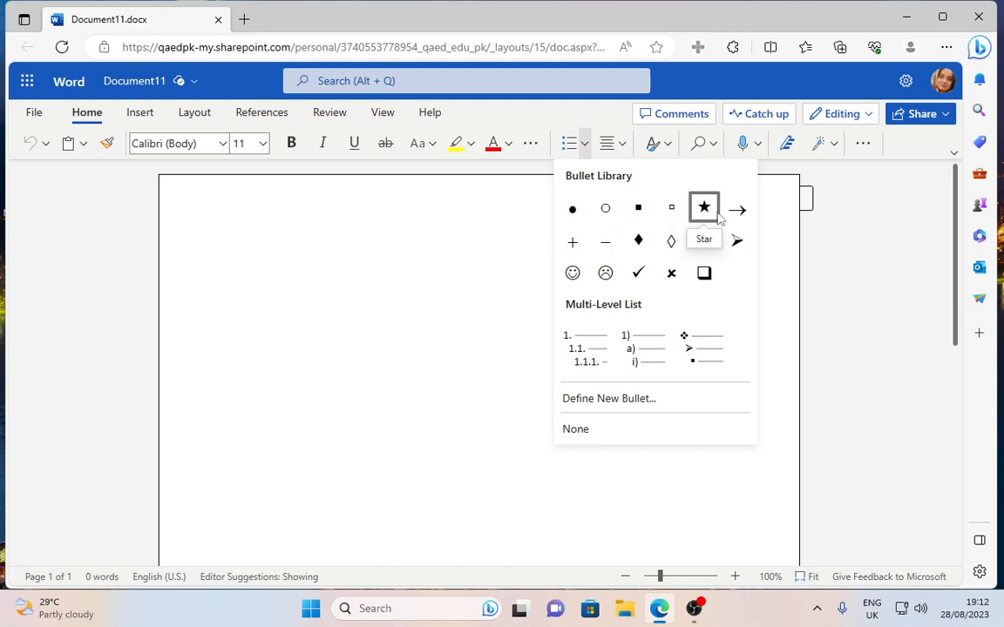
left_click(624, 144)
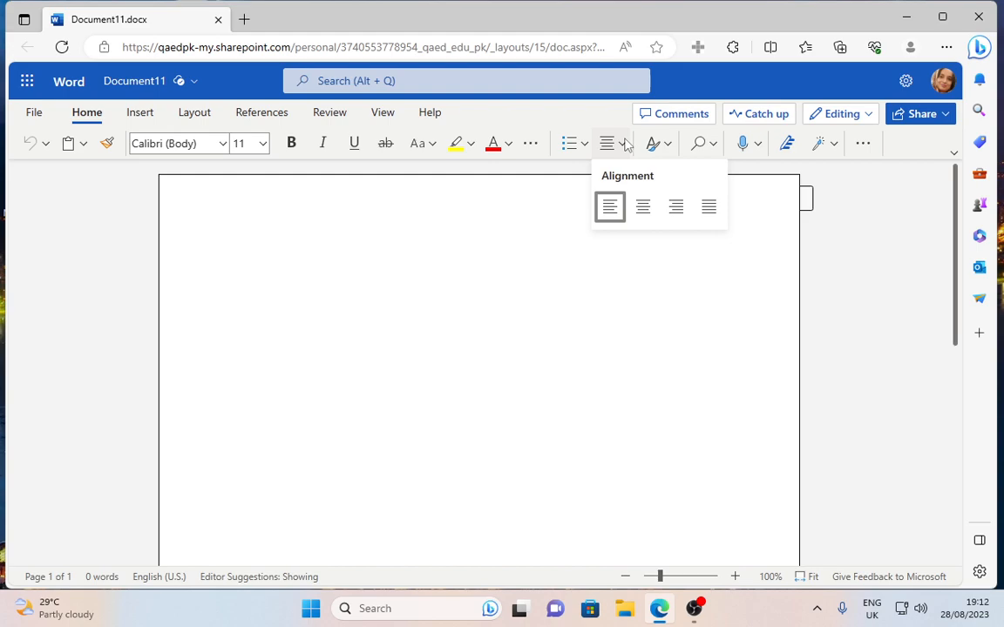
left_click(669, 145)
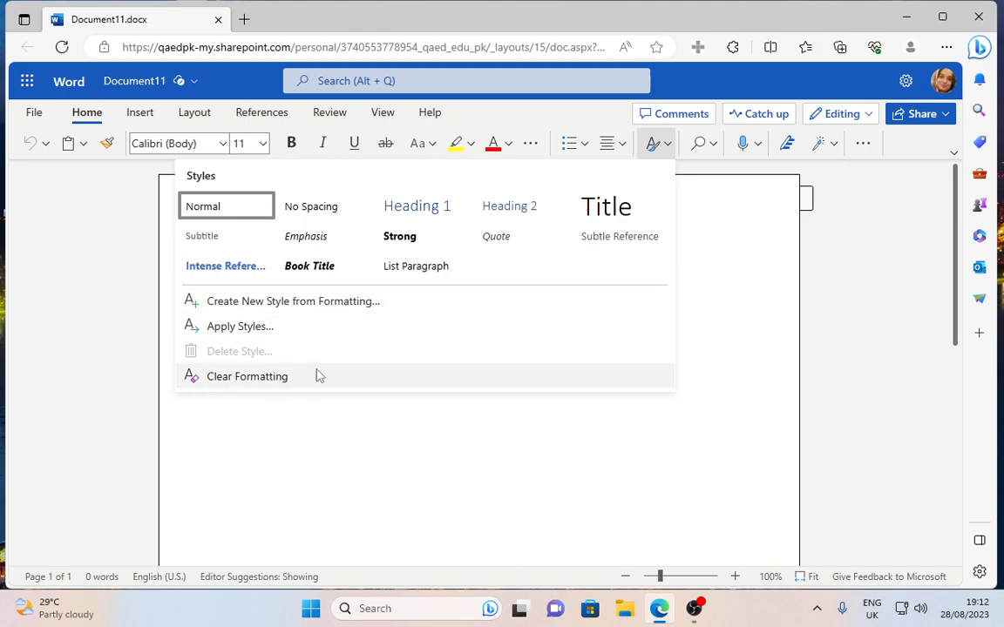
left_click(713, 145)
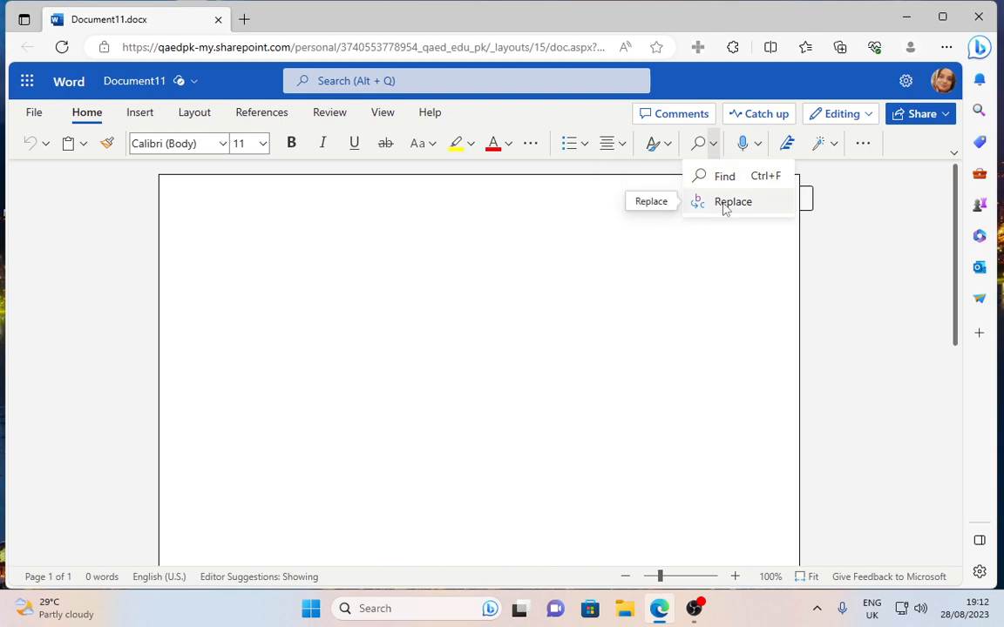
left_click(759, 146)
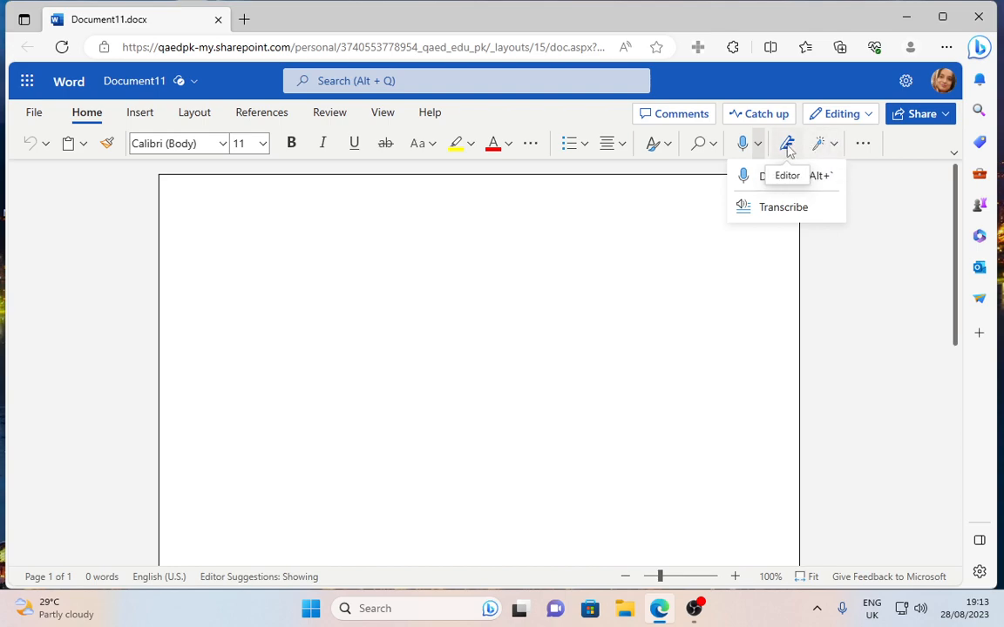
left_click(835, 144)
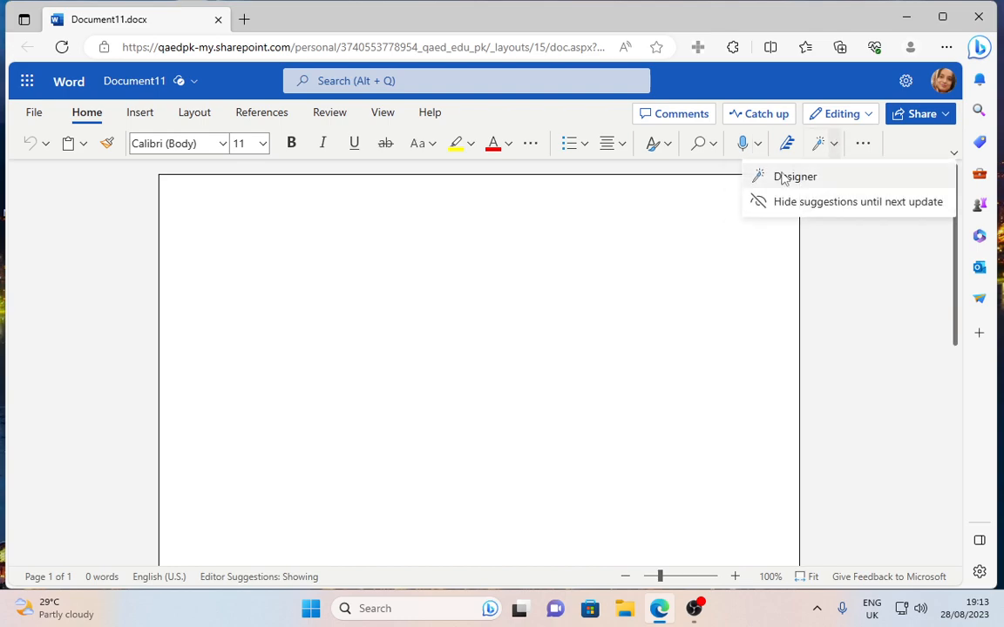
left_click(809, 182)
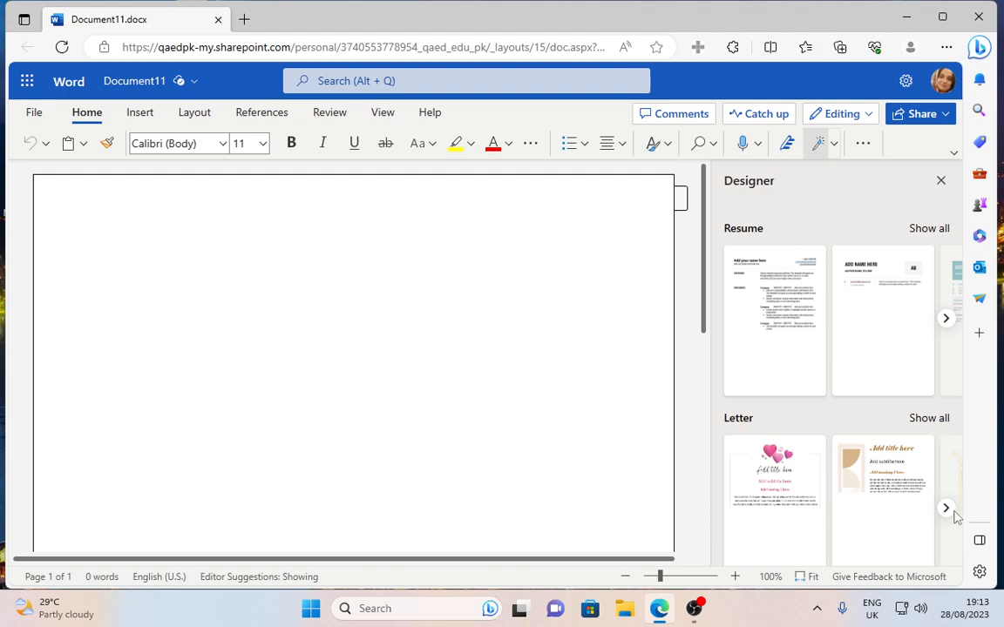
left_click(941, 181)
left_click(863, 144)
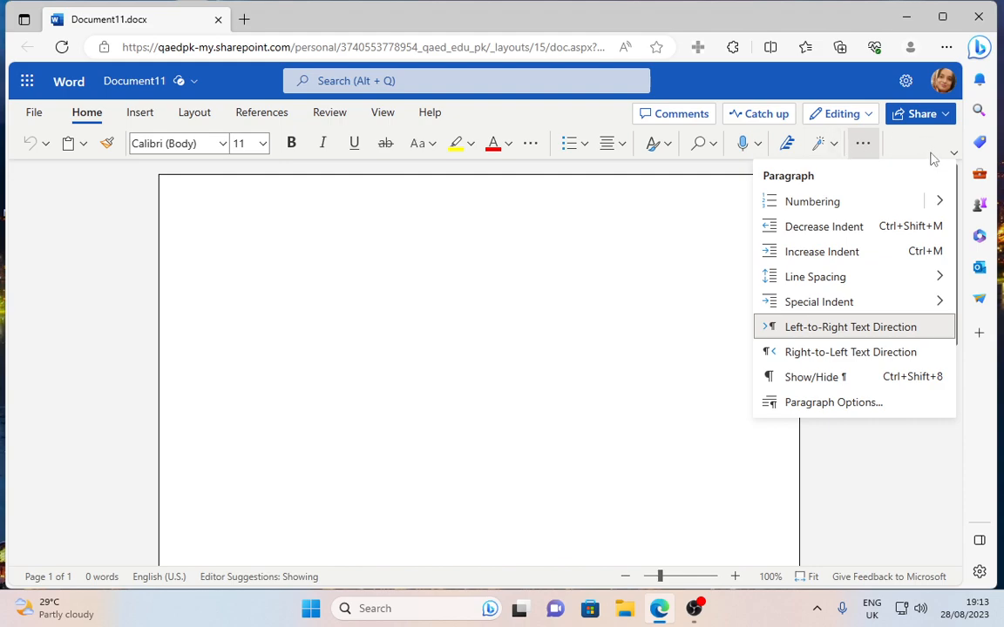
Step: Enter the text "Hello World" on the first line of the blank document
left_click(186, 209)
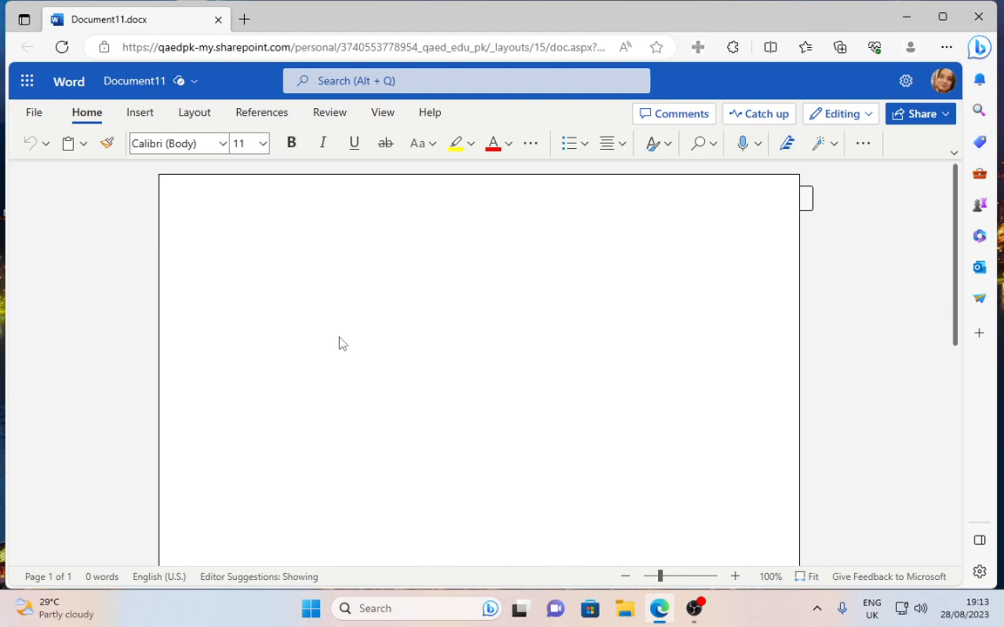
type("e")
key("BackSpace")
Step: Copy the "Hello World" line and paste it twice below the original
left_click_drag(294, 258, 228, 259)
left_click(83, 144)
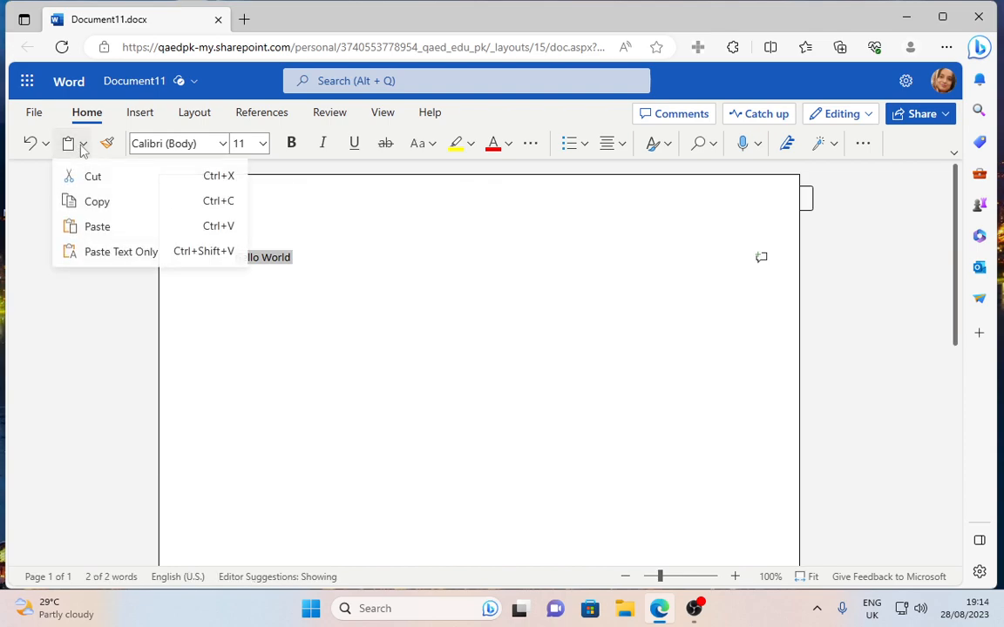
left_click(96, 201)
left_click(316, 264)
key("Return")
key("ctrl+v")
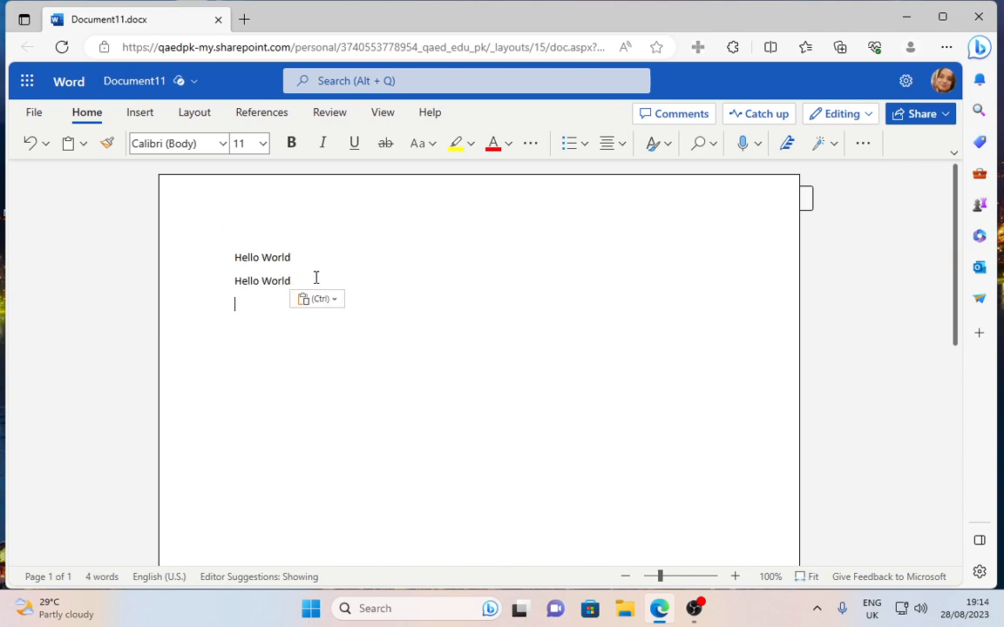
left_click(76, 141)
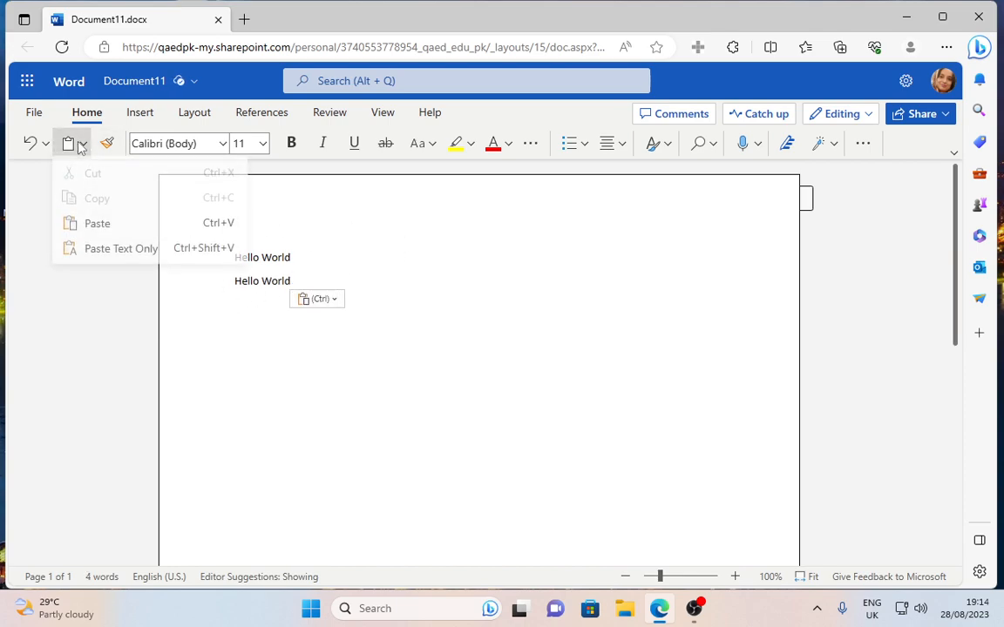
left_click(80, 226)
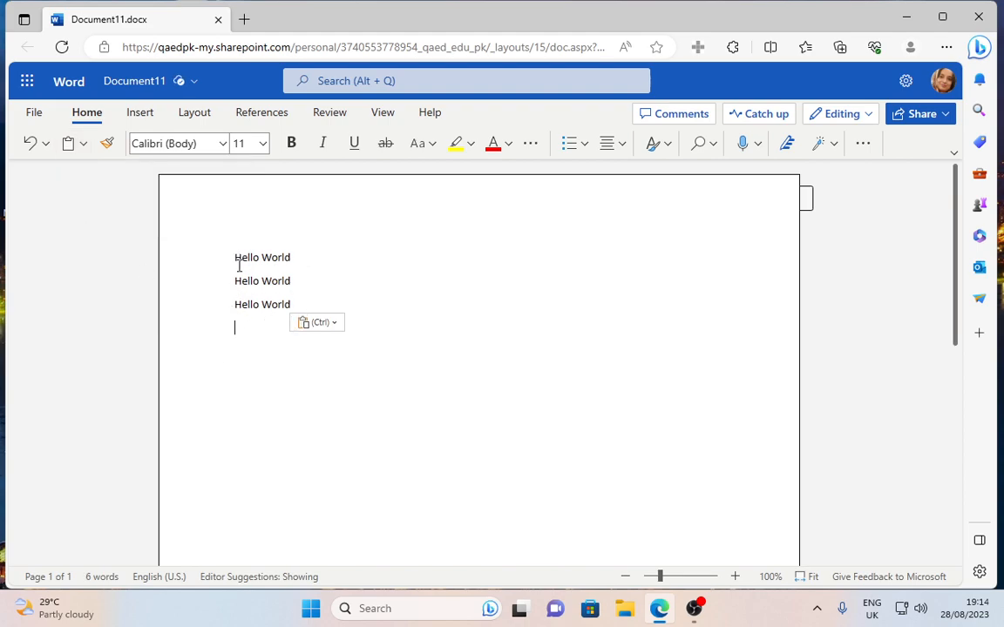
Step: Change the font of the first "Hello World" line to Times New Roman
left_click_drag(235, 257, 305, 257)
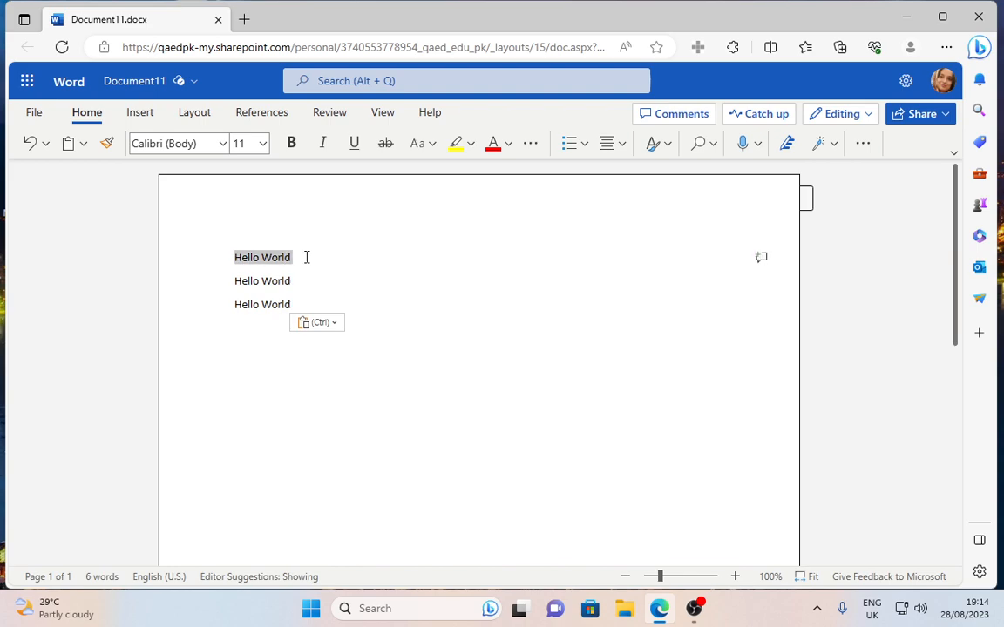
left_click(224, 144)
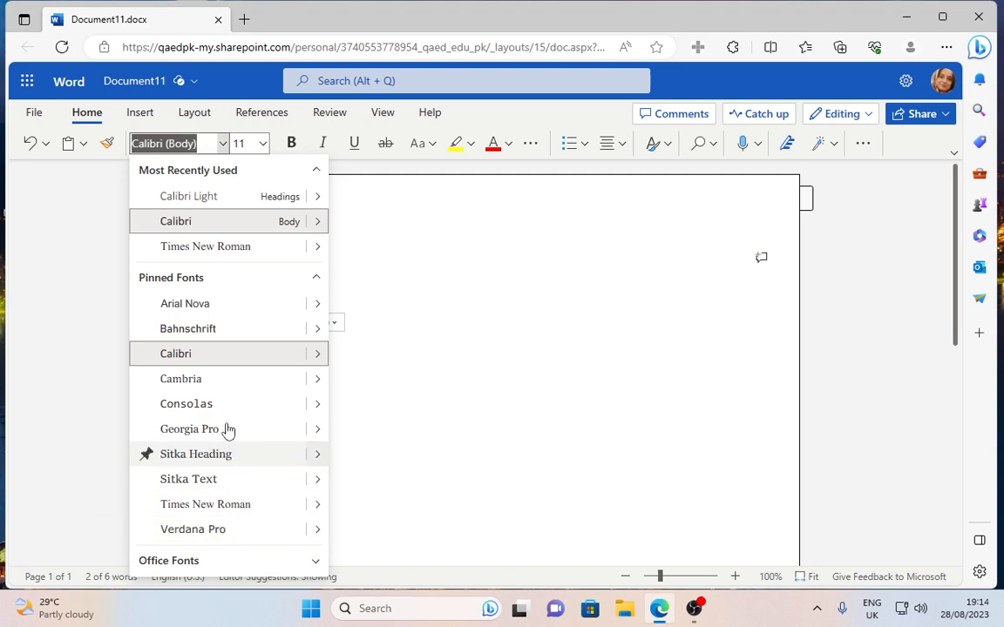
left_click(200, 510)
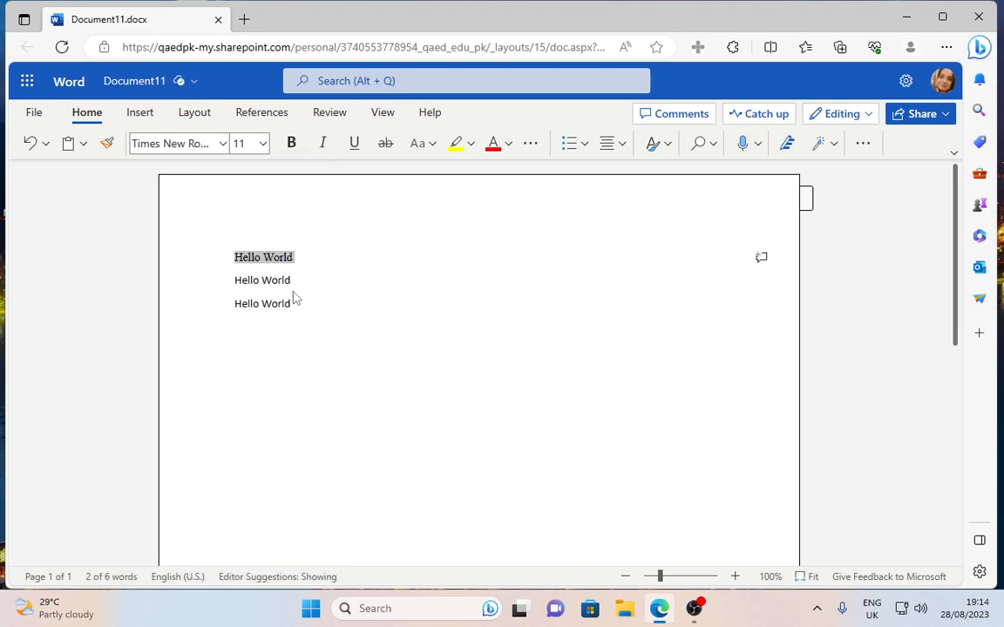
Step: Set the font size of the second "Hello World" line to 26
left_click_drag(236, 284, 298, 283)
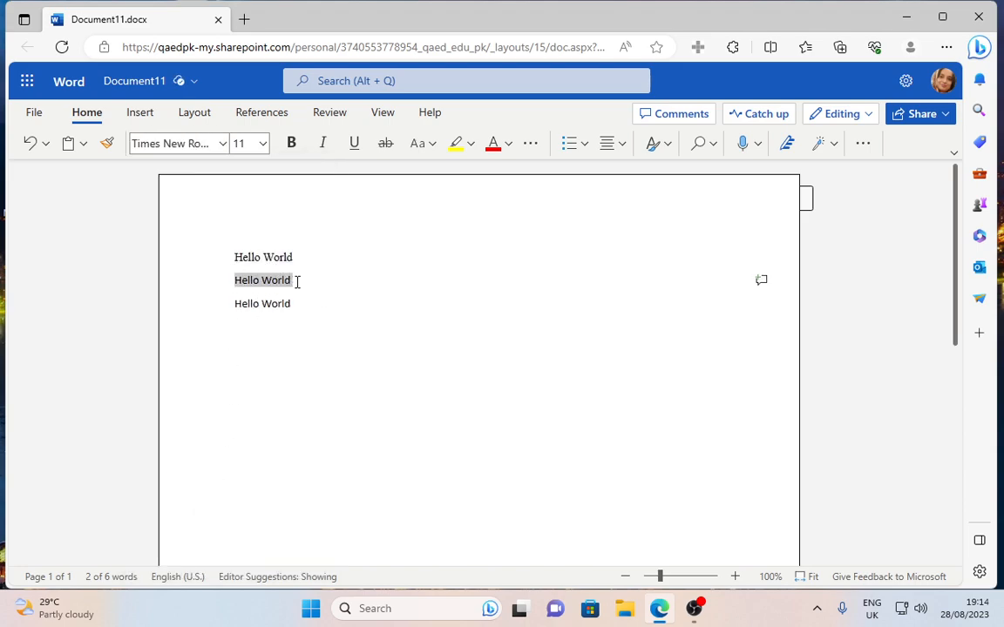
left_click(264, 144)
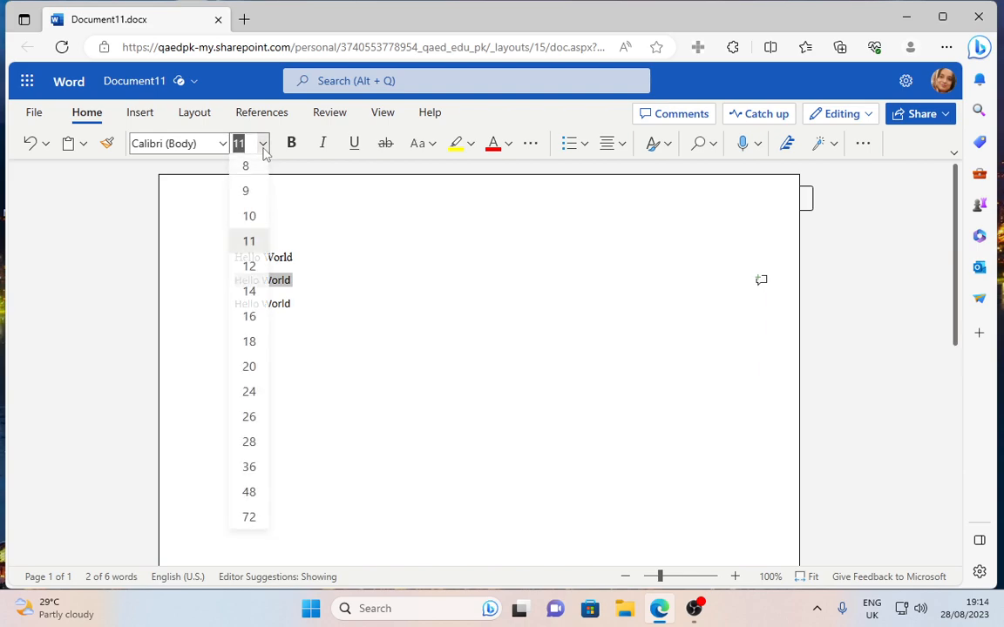
left_click(249, 422)
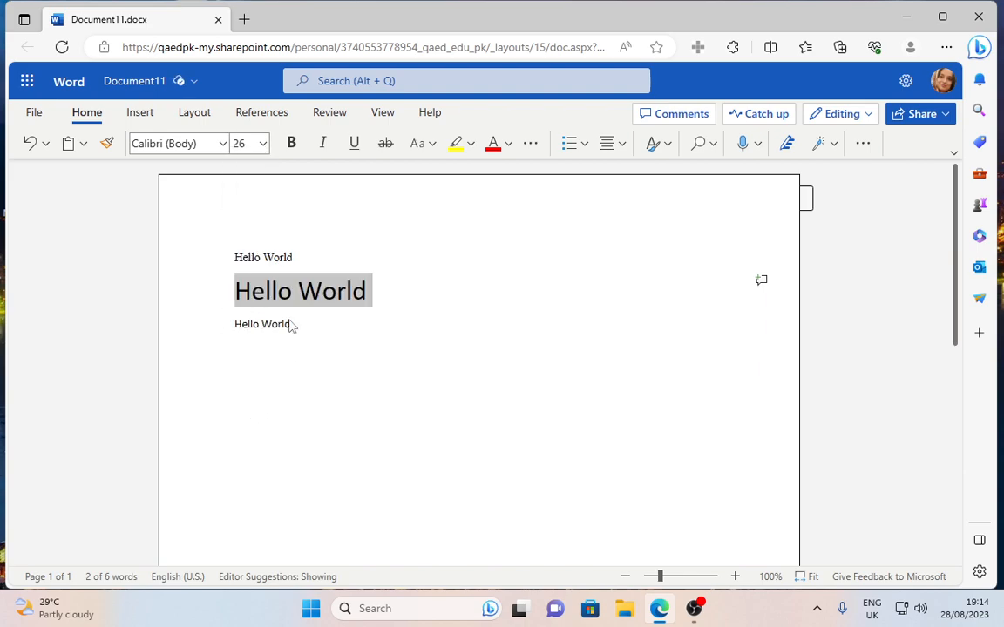
Step: Format the third "Hello World" line as bold, underlined and italic
left_click_drag(296, 325, 222, 331)
left_click(292, 143)
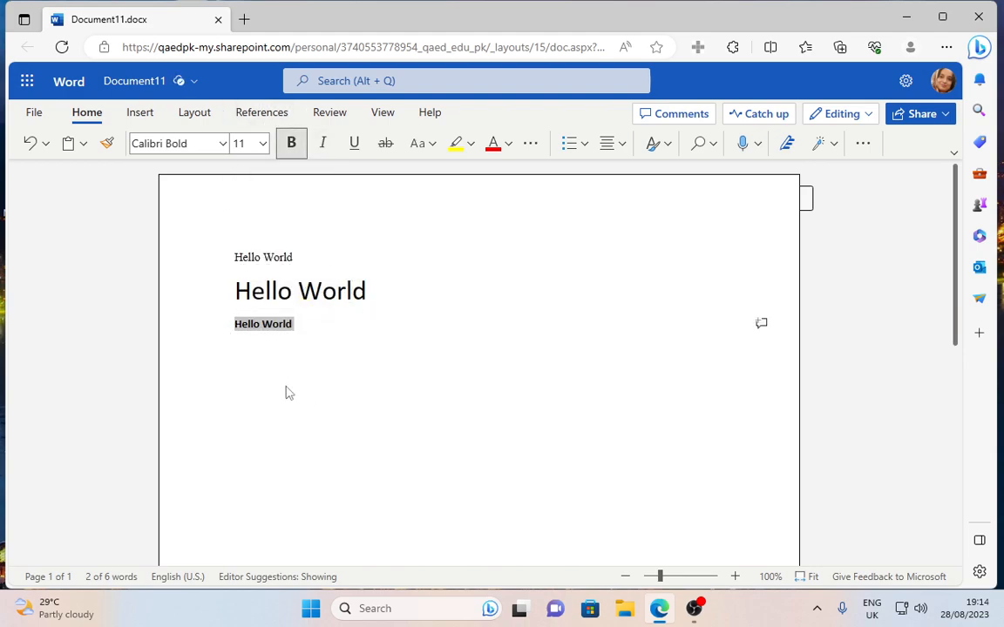
left_click(315, 344)
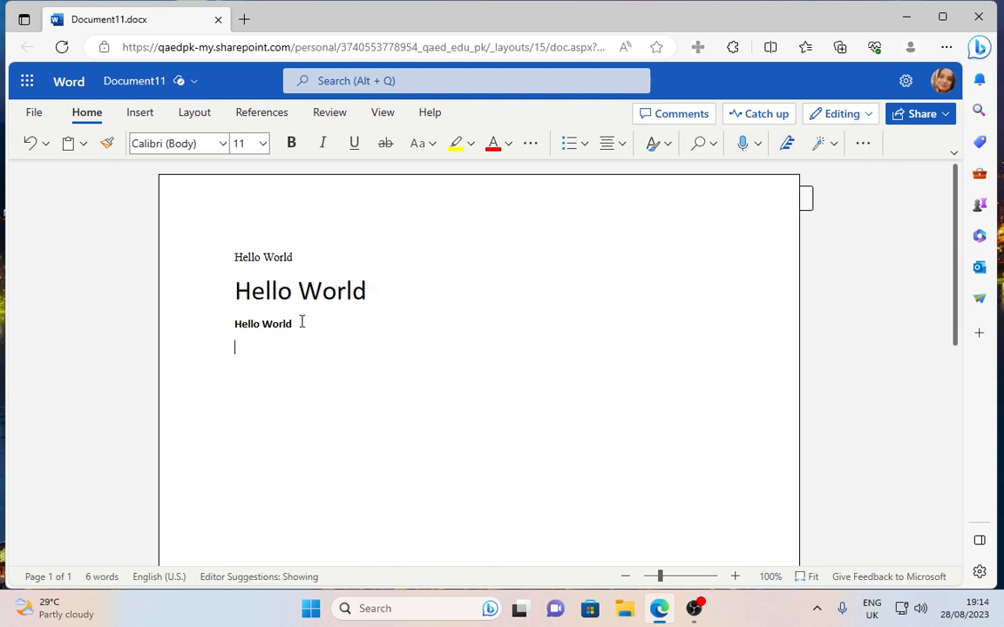
left_click_drag(301, 322, 227, 327)
left_click(353, 145)
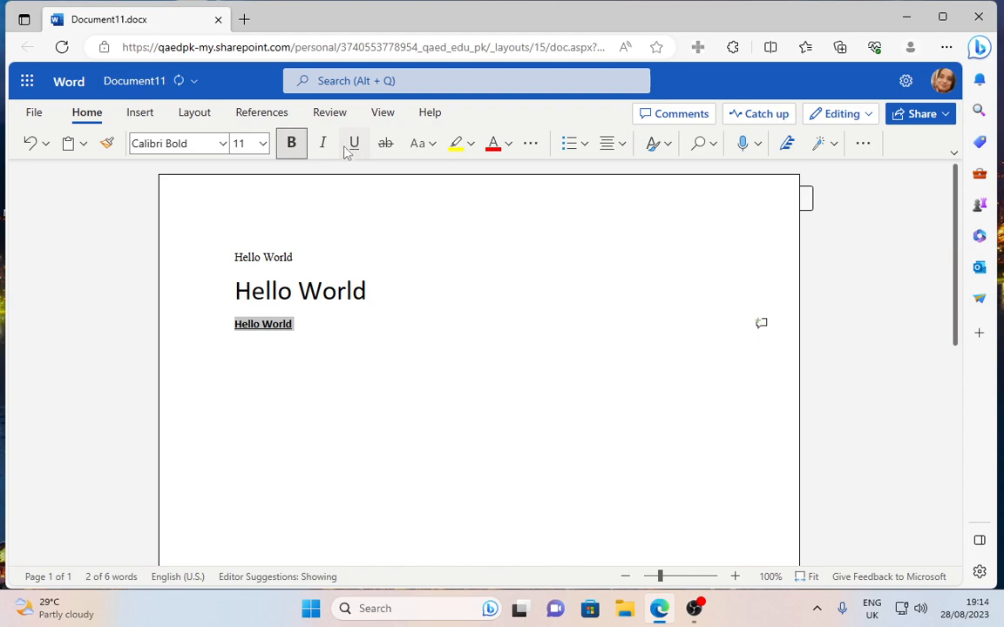
left_click(322, 144)
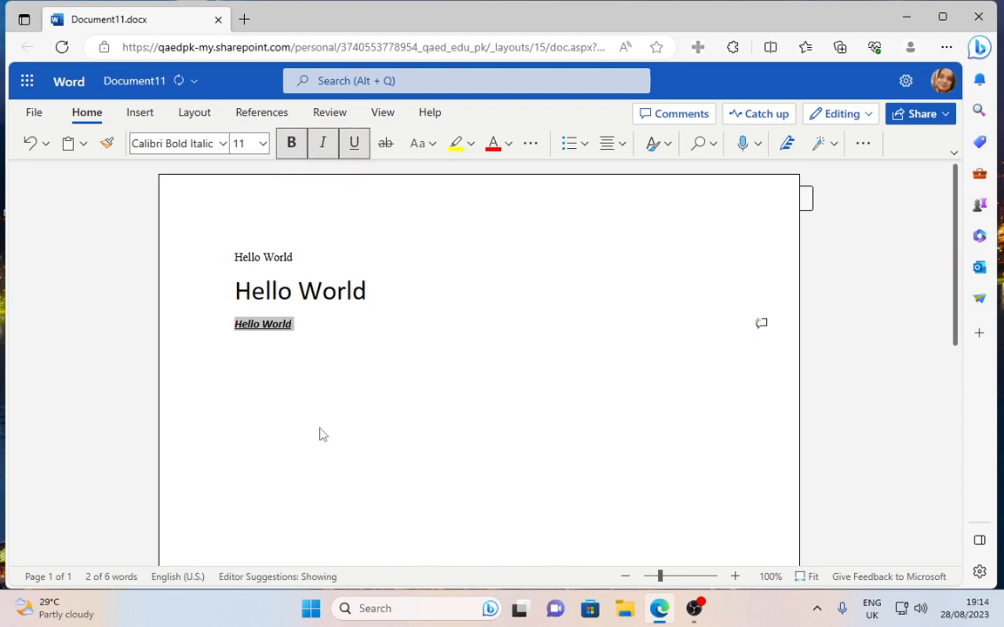
Step: Enter "Price" on the line below the third "Hello World" and format it without underline at size 24
left_click(301, 327)
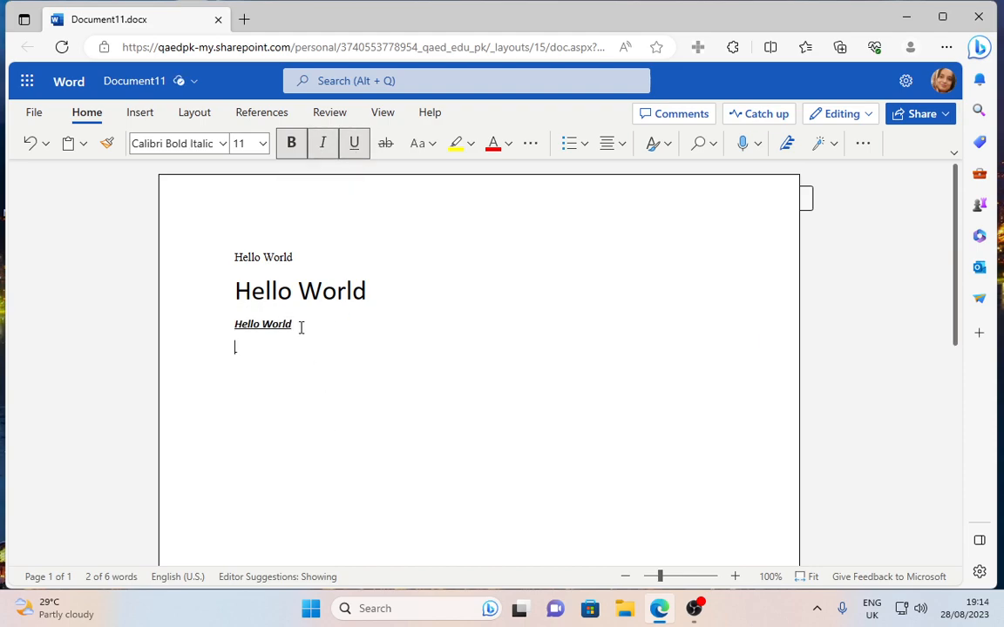
type("Price")
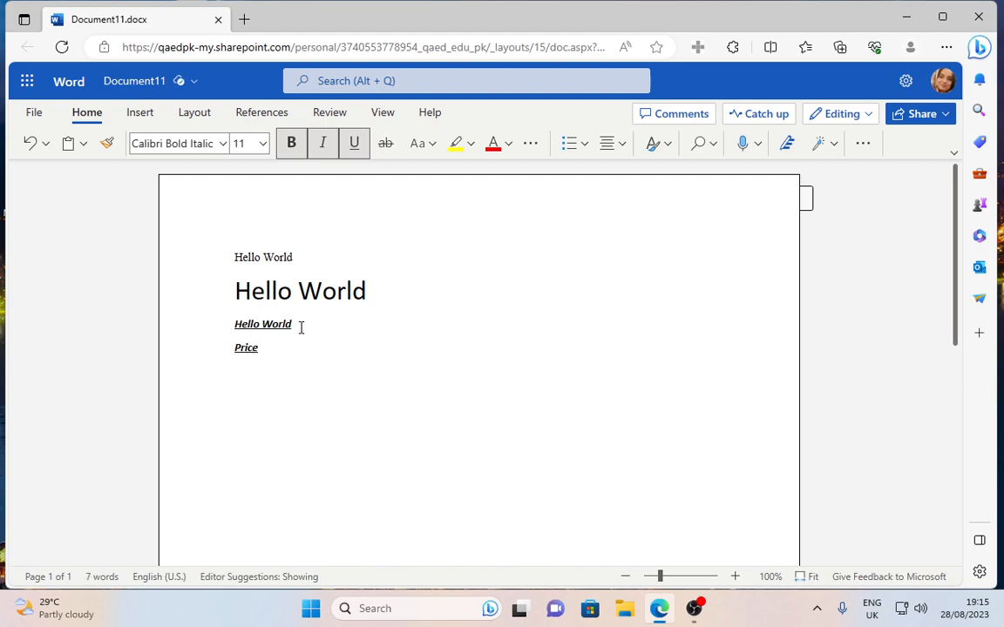
left_click_drag(262, 350, 220, 350)
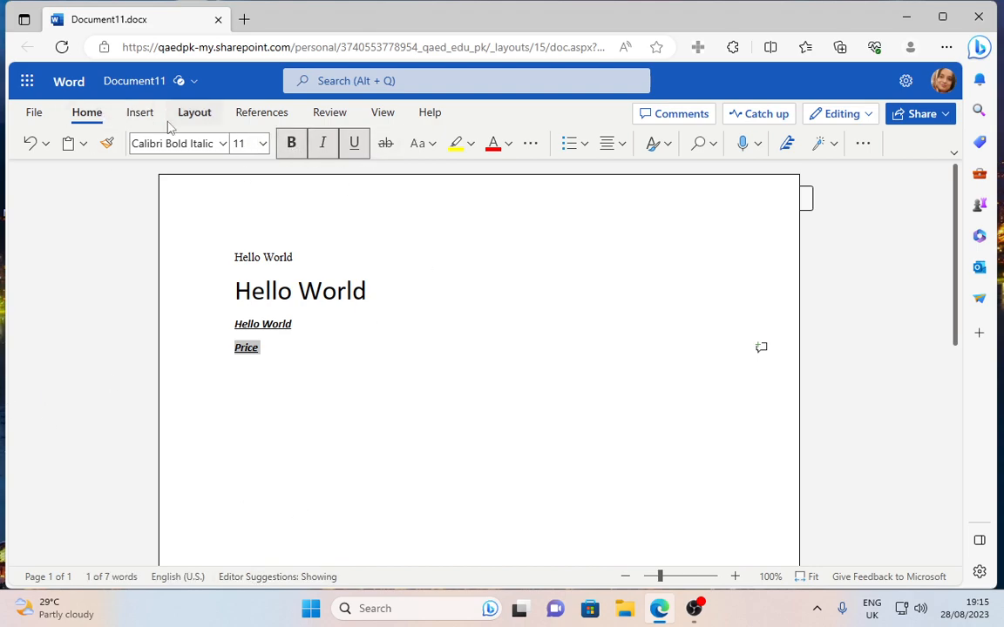
left_click(353, 143)
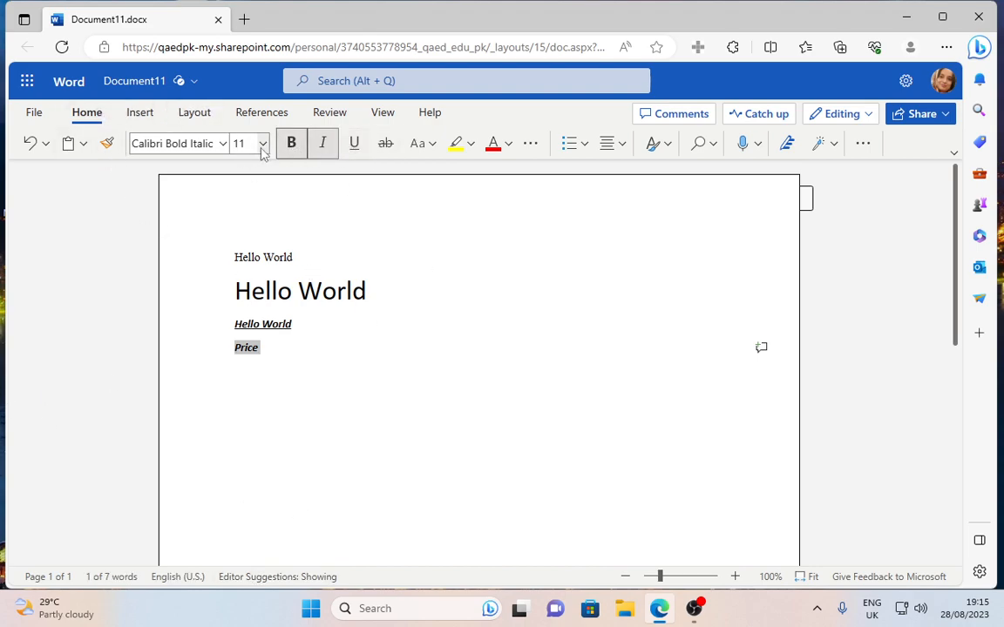
left_click(262, 145)
left_click(248, 392)
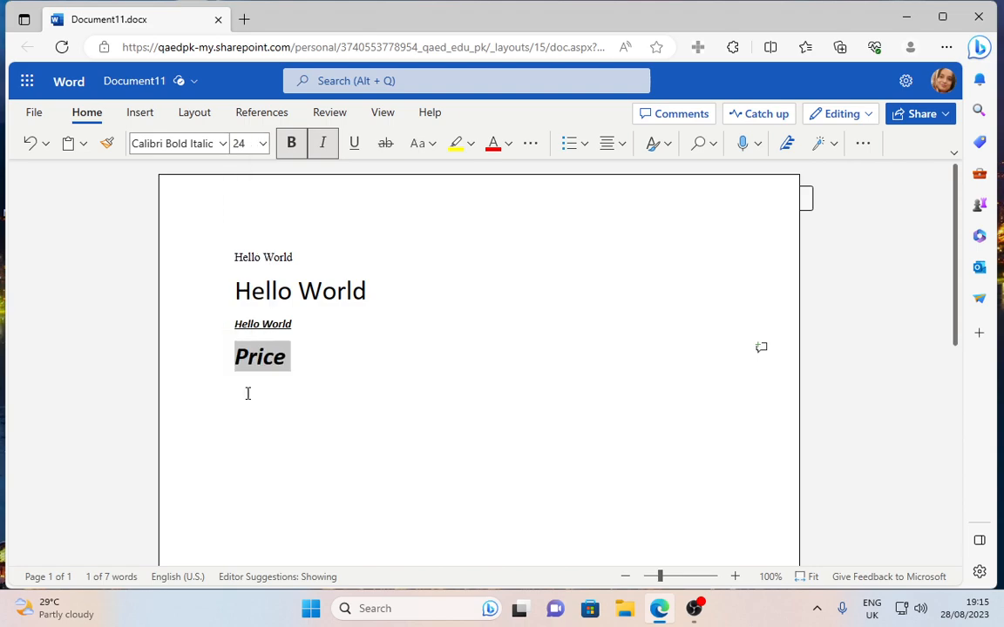
Step: Apply strikethrough to the word "Price" below the third "Hello World" line
left_click_drag(288, 360, 237, 349)
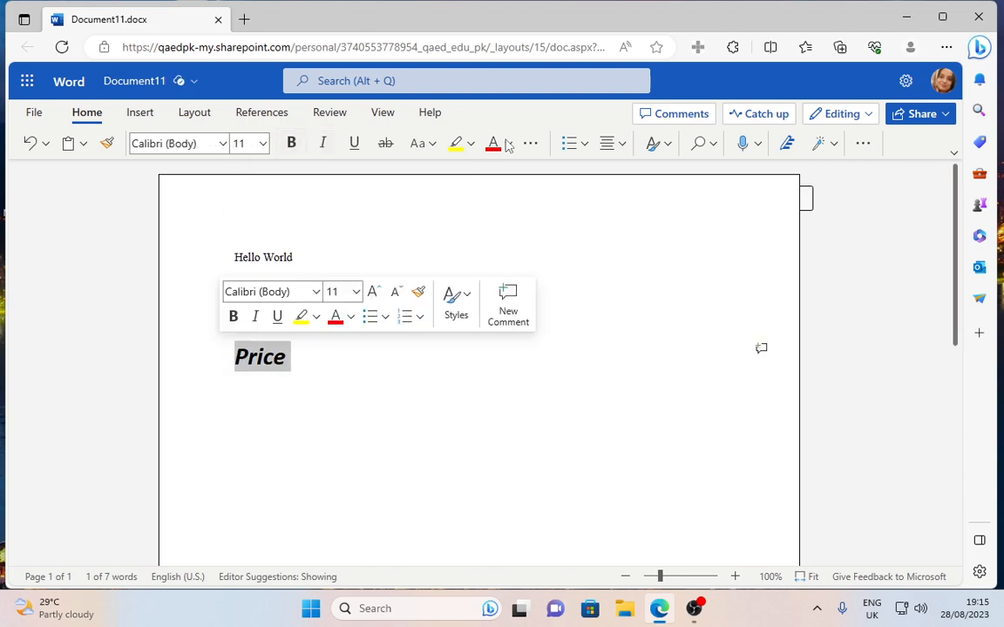
left_click(385, 144)
left_click(260, 409)
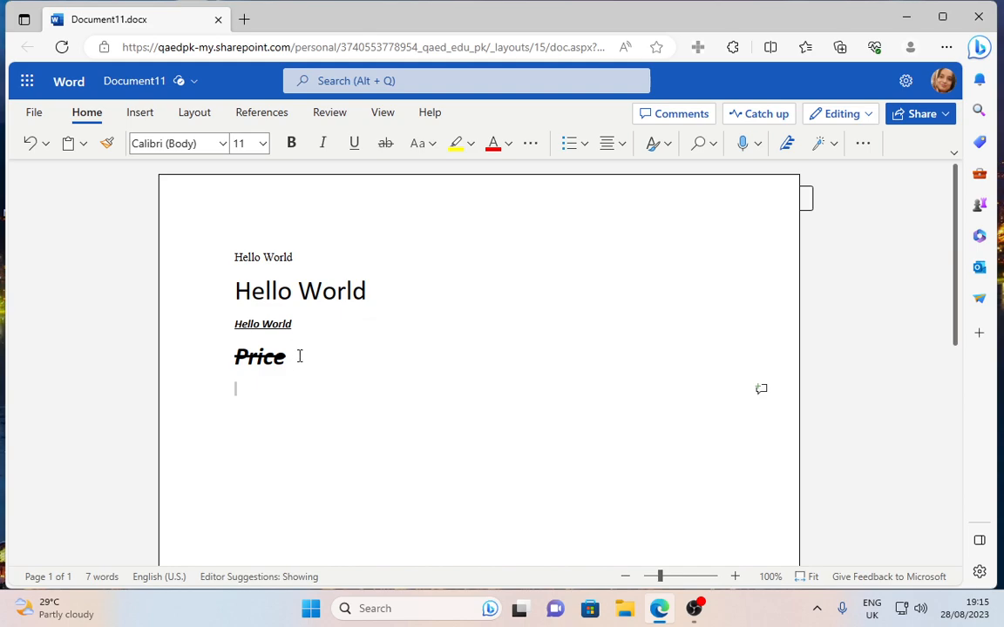
Step: Change the case of the second "Hello World" line to UPPER CASE
left_click_drag(377, 291, 211, 290)
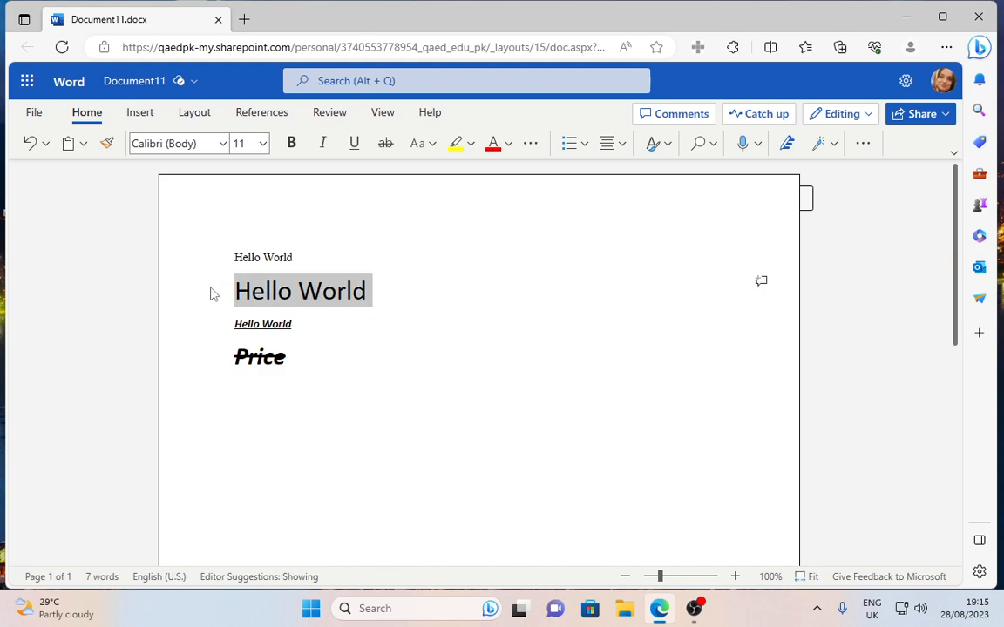
left_click(433, 144)
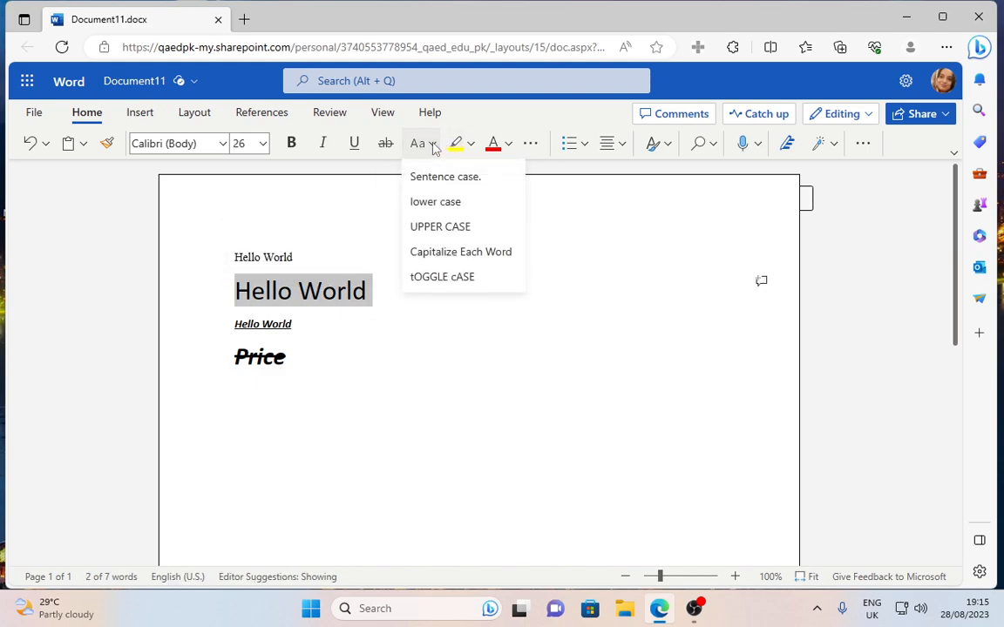
left_click(465, 228)
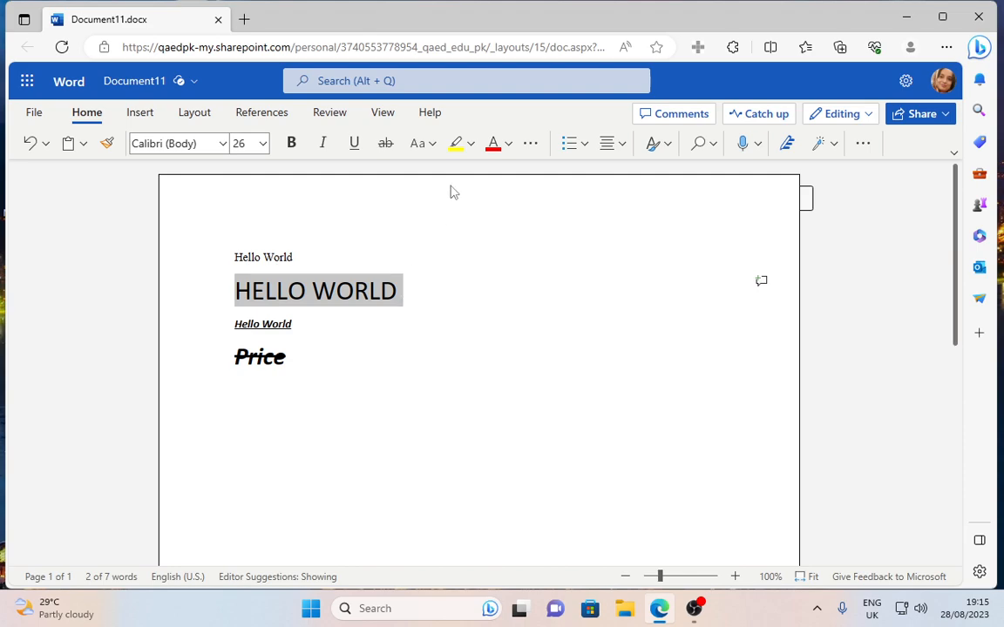
left_click(424, 372)
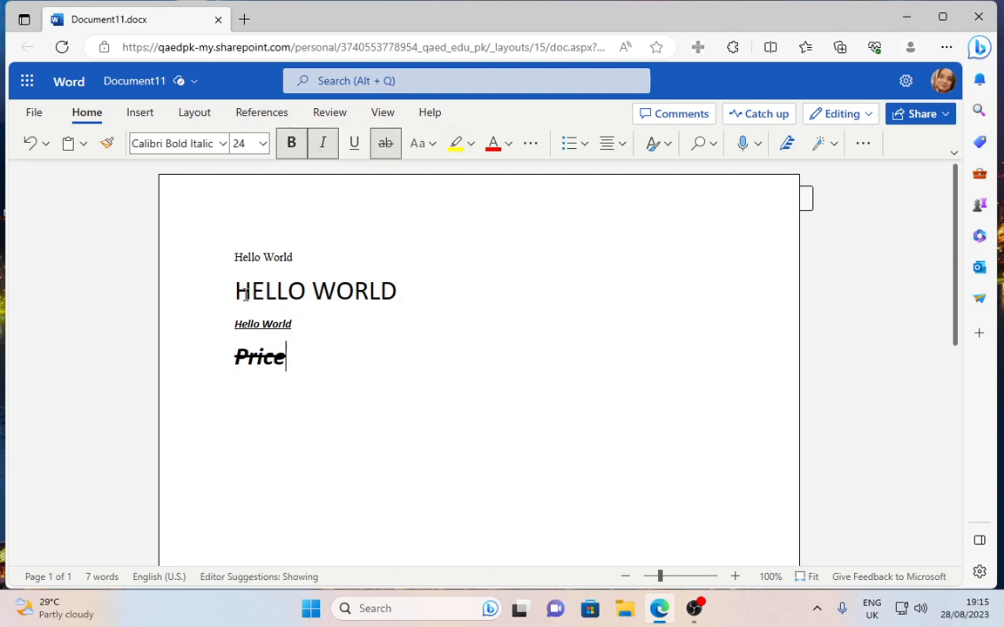
Step: Highlight the uppercase "HELLO WORLD" line in yellow
left_click_drag(240, 291, 398, 294)
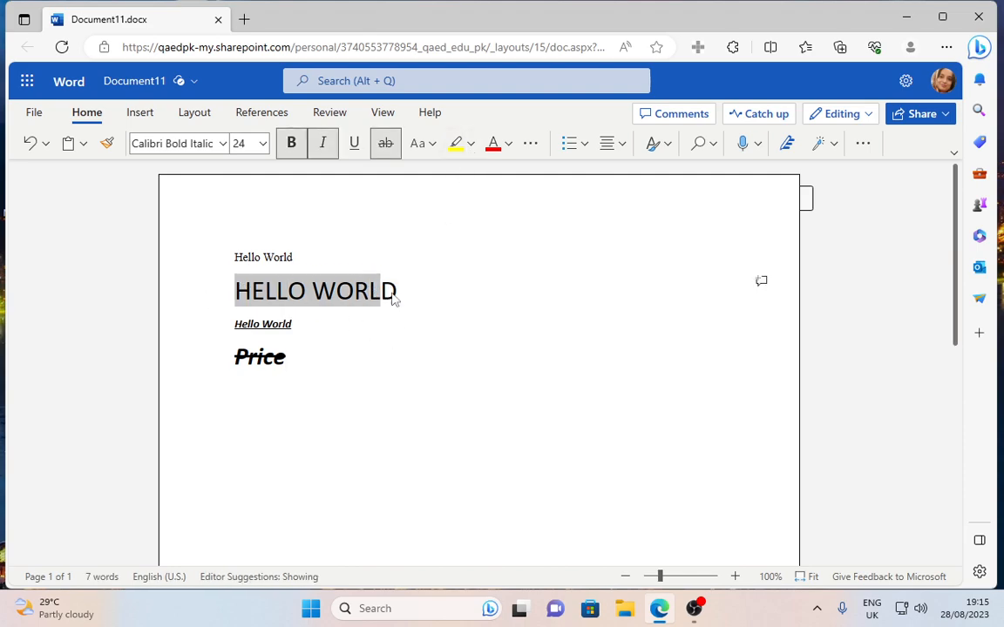
left_click(455, 144)
left_click(383, 357)
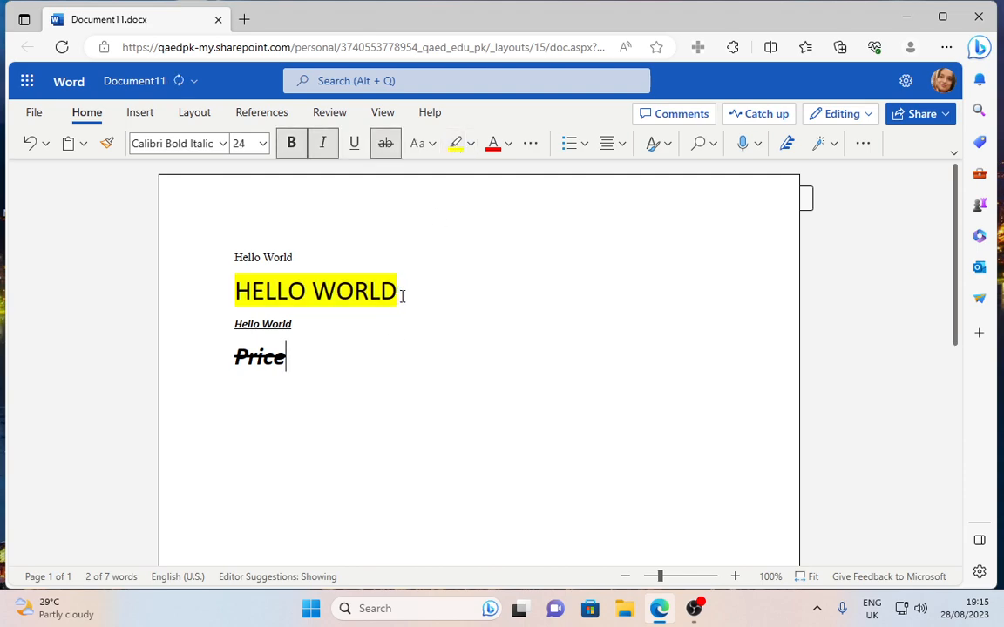
Step: Set the highlight color of the uppercase "HELLO WORLD" line to cyan
left_click_drag(399, 294, 241, 297)
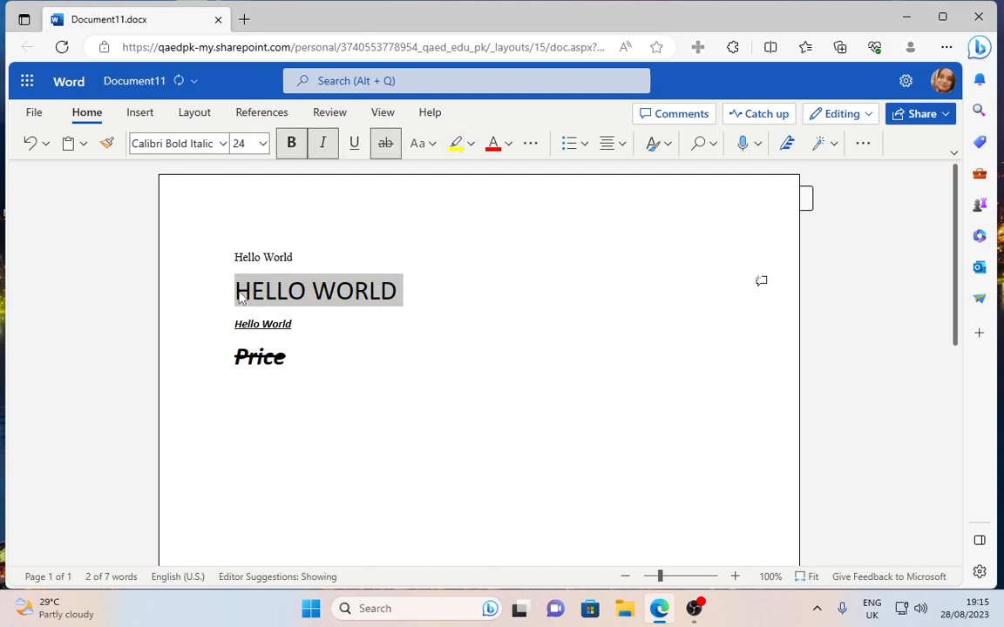
left_click(470, 144)
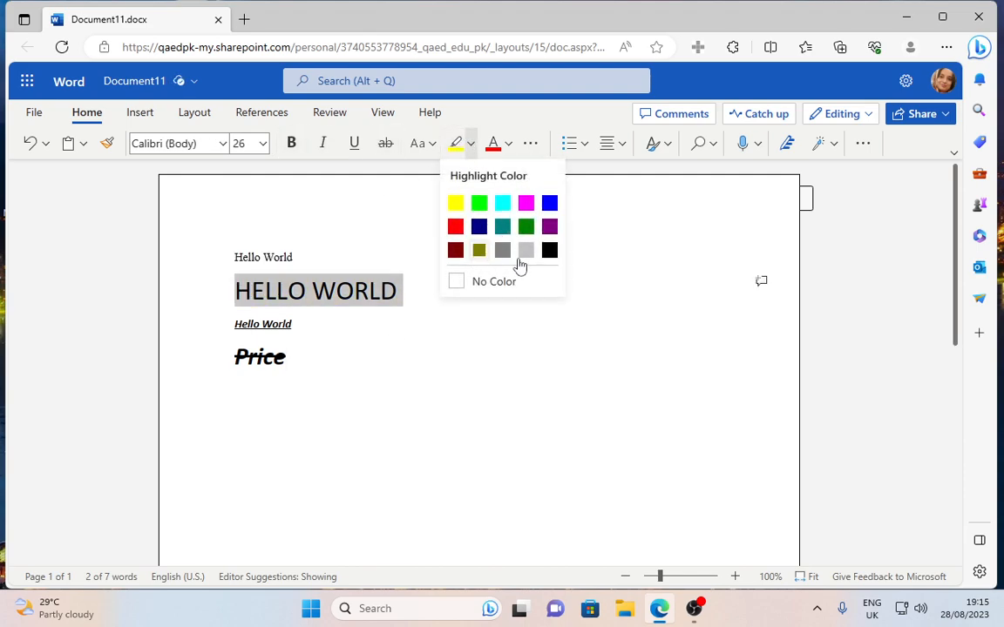
left_click(503, 203)
left_click(425, 388)
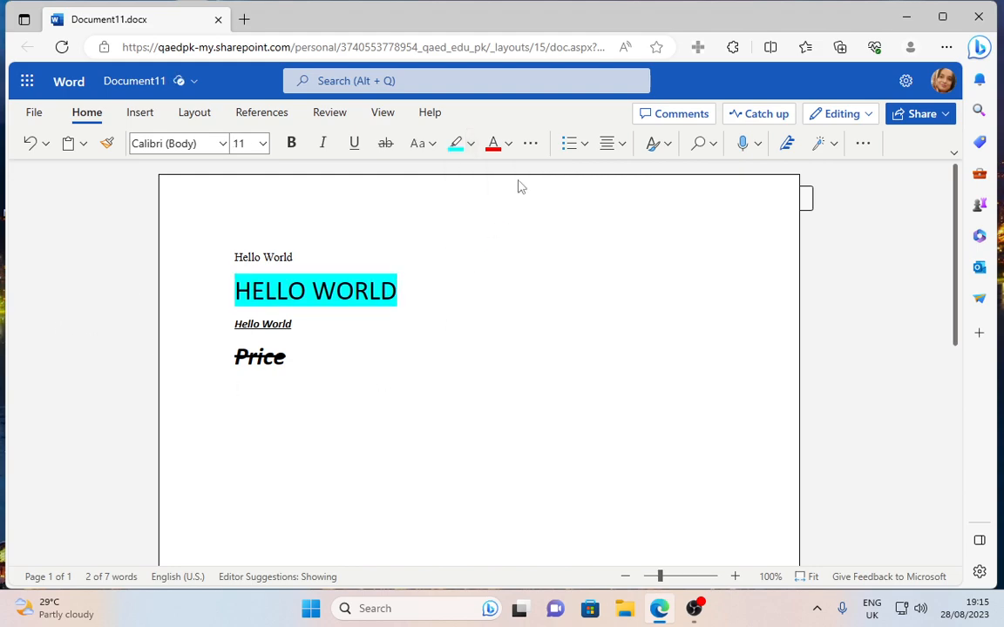
Step: Set the font color of the struck-through word "Price" to red
left_click_drag(287, 362, 227, 350)
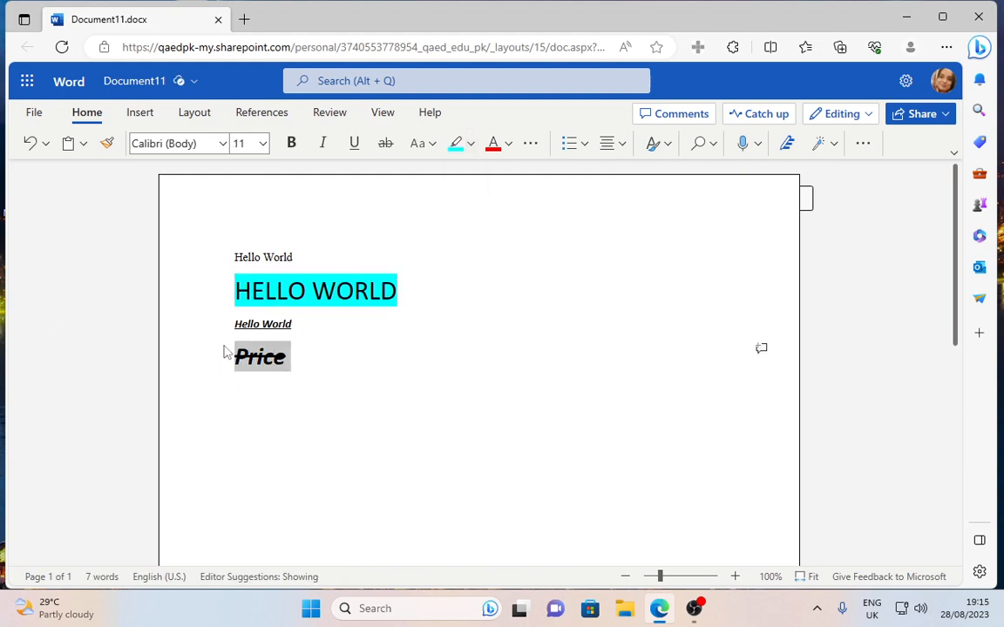
left_click(493, 147)
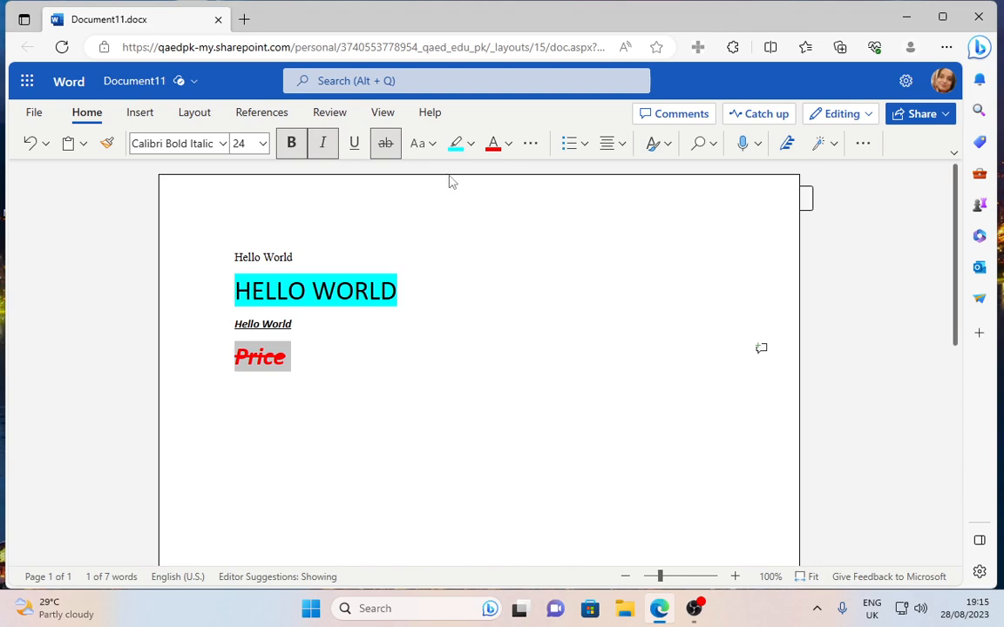
left_click(342, 397)
Step: Set the font color of "Price" to the darkest green theme shade
left_click_drag(291, 360, 217, 372)
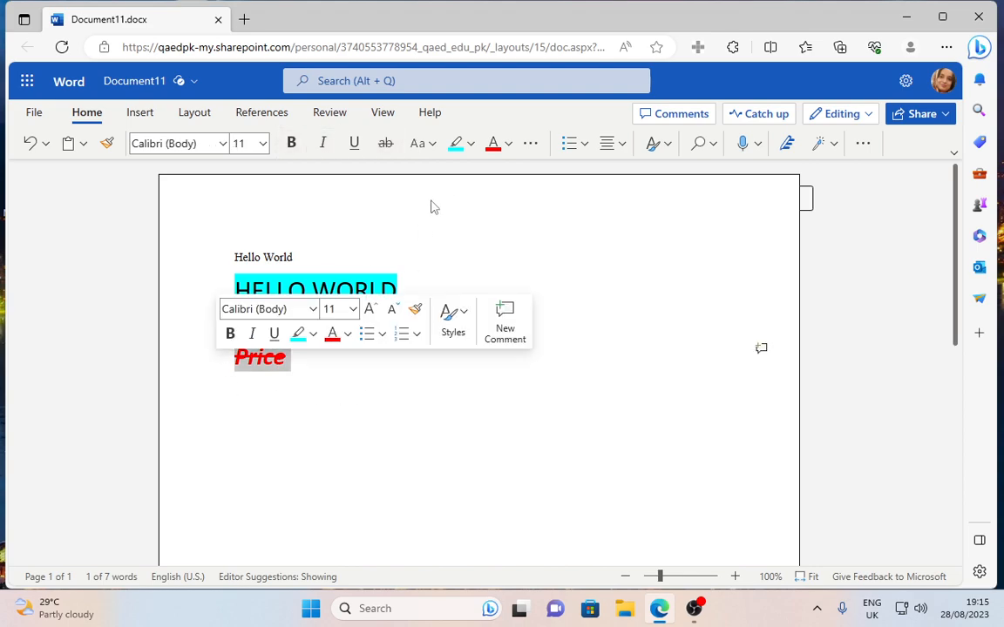
left_click(508, 144)
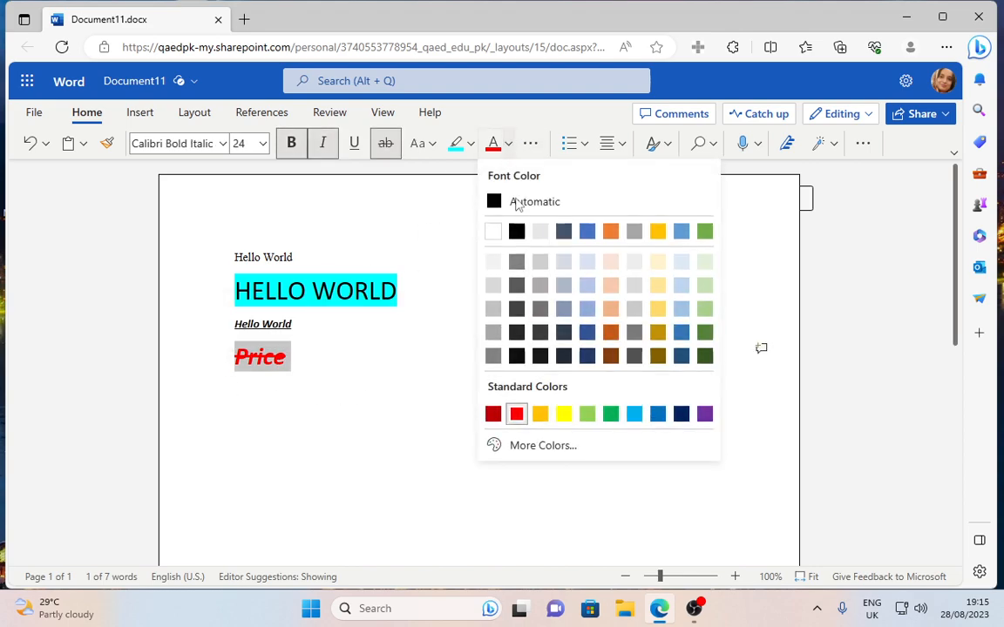
left_click(705, 356)
left_click(323, 375)
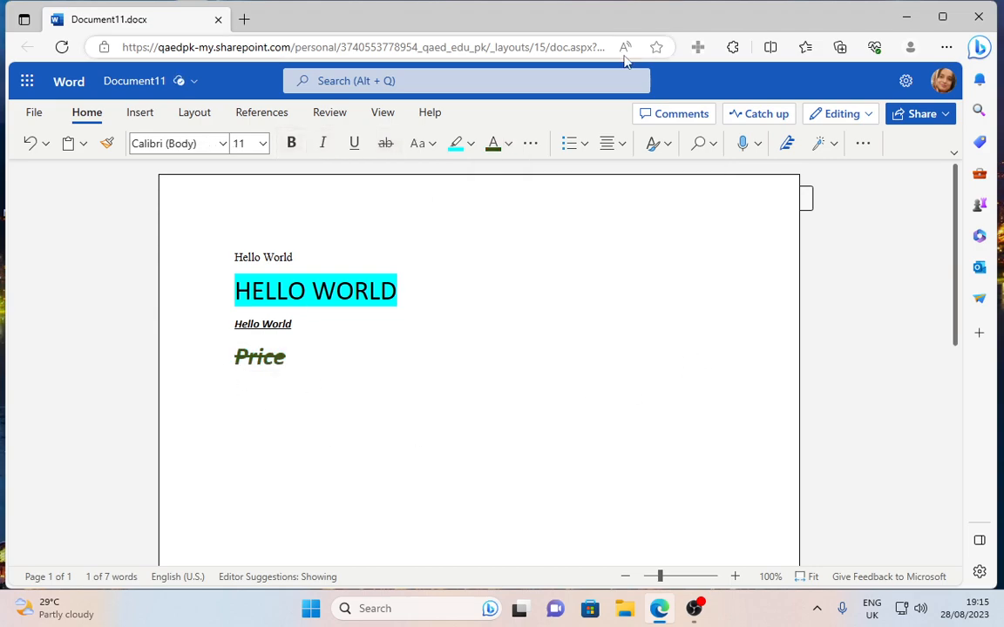
Step: Enter "H2O" on a new line below "Price"
left_click(532, 143)
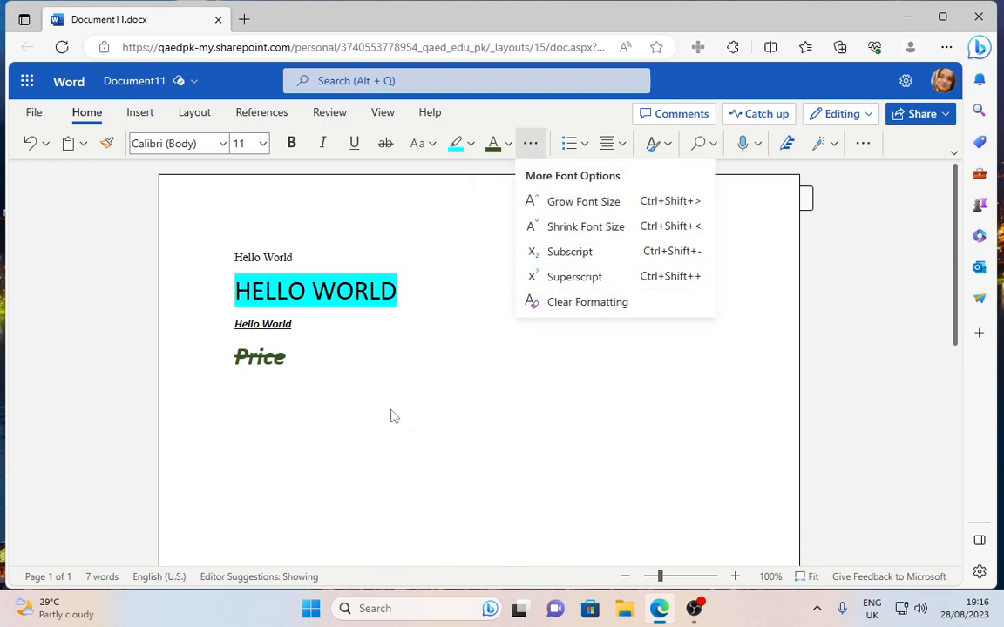
left_click(289, 361)
left_click(288, 360)
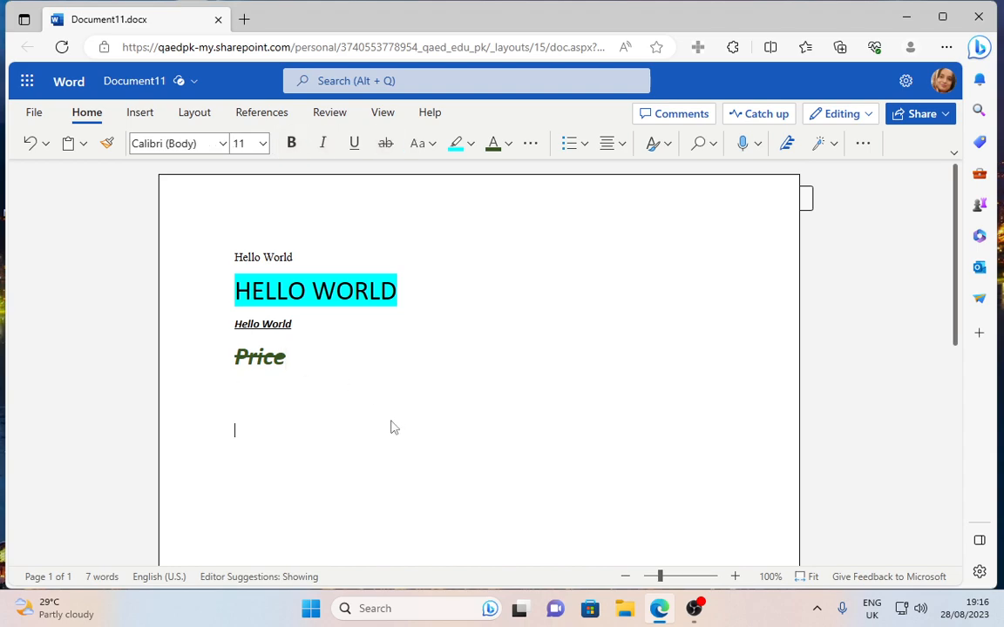
left_click(245, 400)
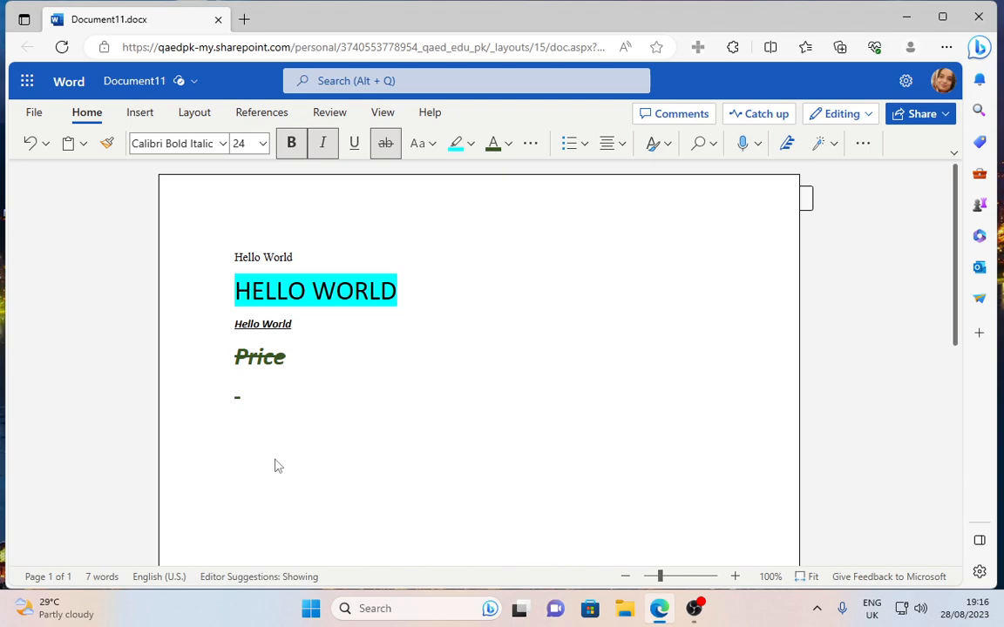
type("H2o")
key("BackSpace")
type("O")
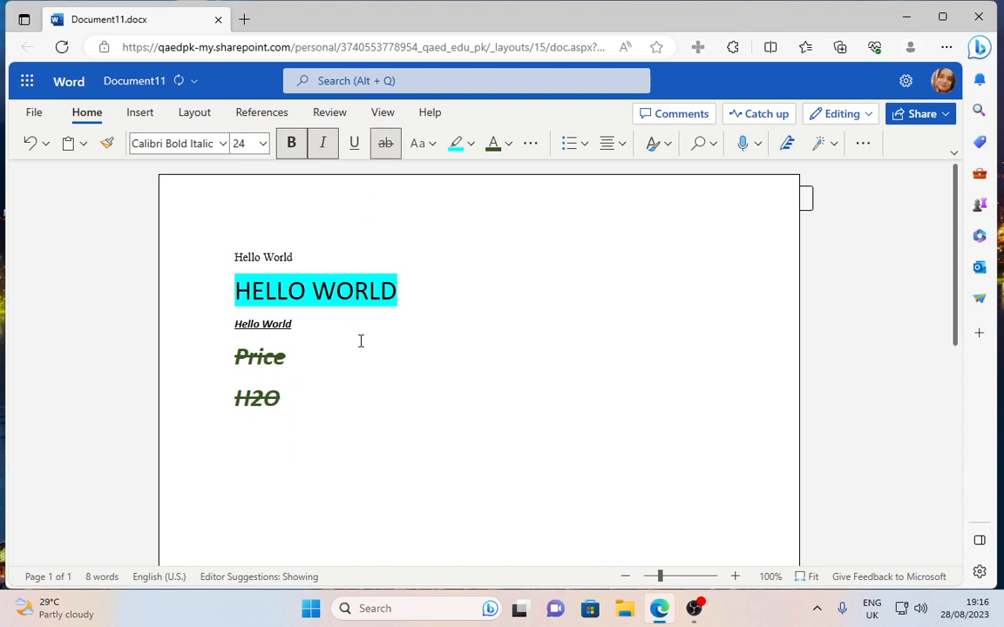
Step: Remove the strikethrough, italic and bold formatting from "H2O"
left_click_drag(297, 404, 233, 394)
left_click(385, 143)
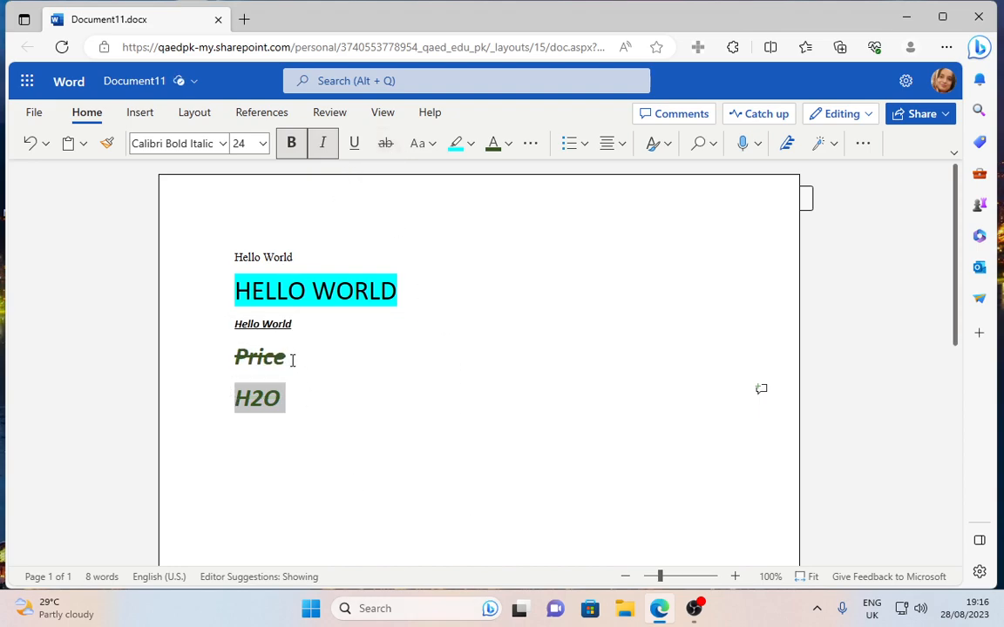
left_click(321, 143)
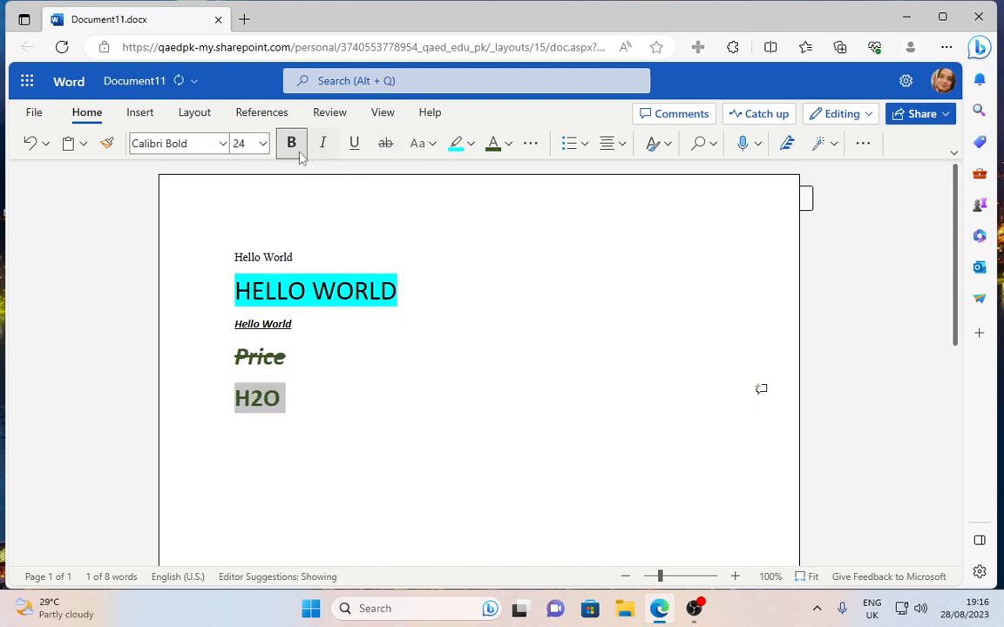
left_click(291, 143)
left_click(316, 432)
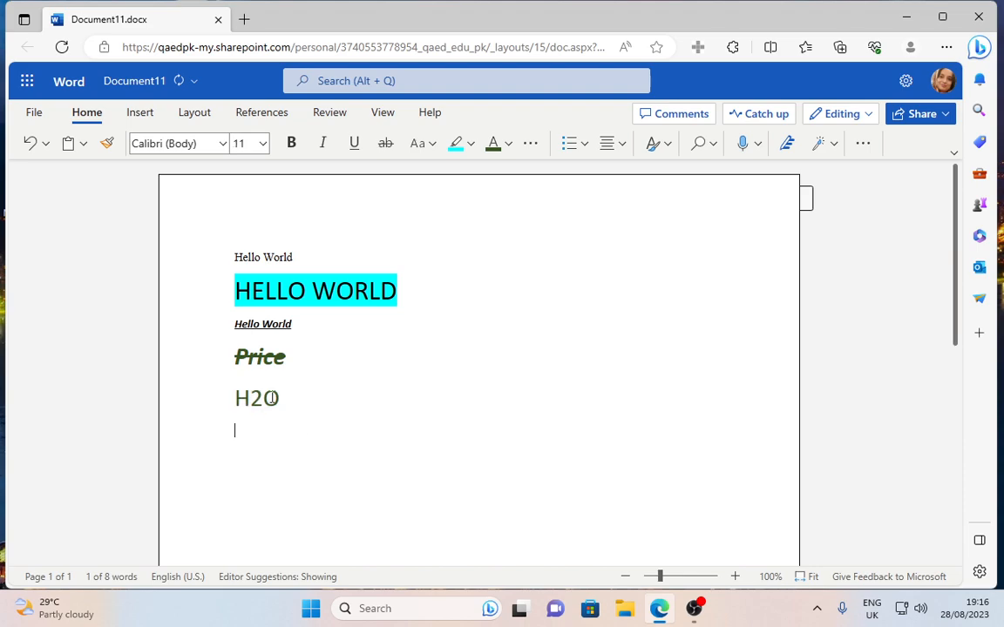
Step: Set the font color of "H2O" to black
left_click_drag(279, 398, 224, 392)
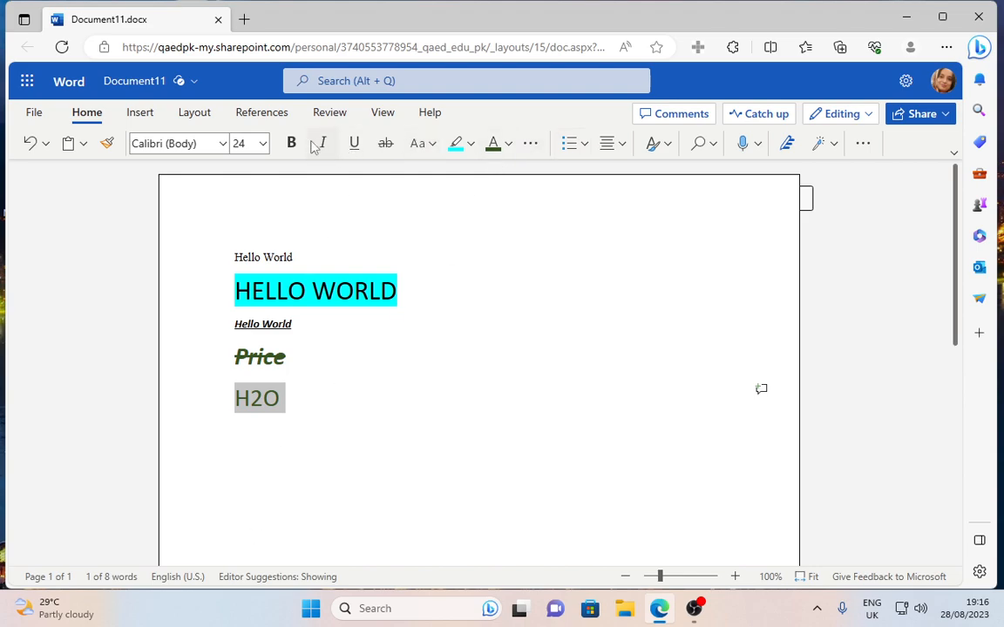
left_click(508, 144)
left_click(470, 277)
left_click(309, 410)
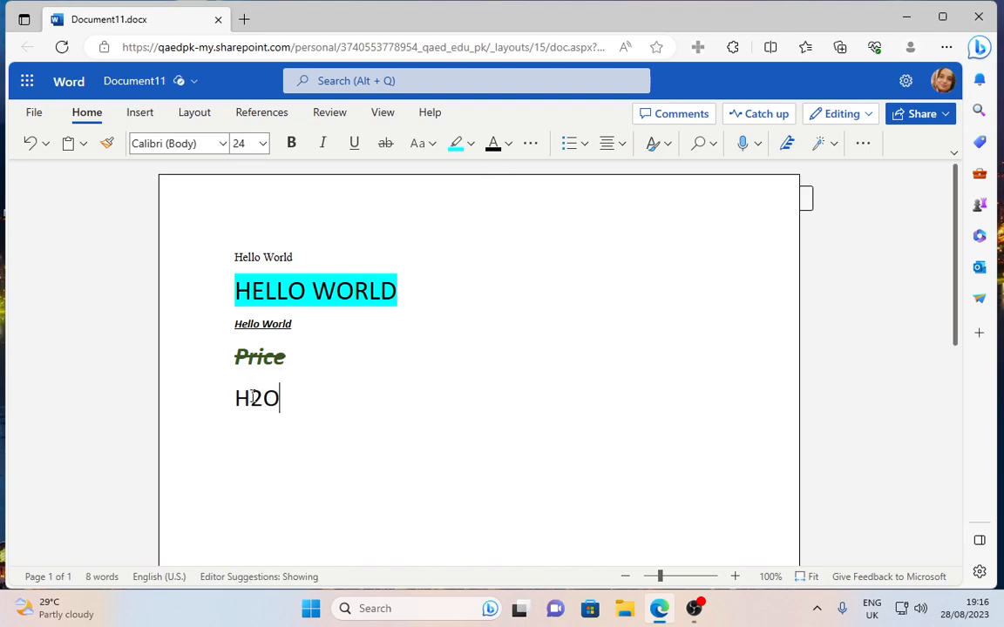
Step: Format the 2 in "H2O" as subscript
left_click_drag(252, 397, 263, 398)
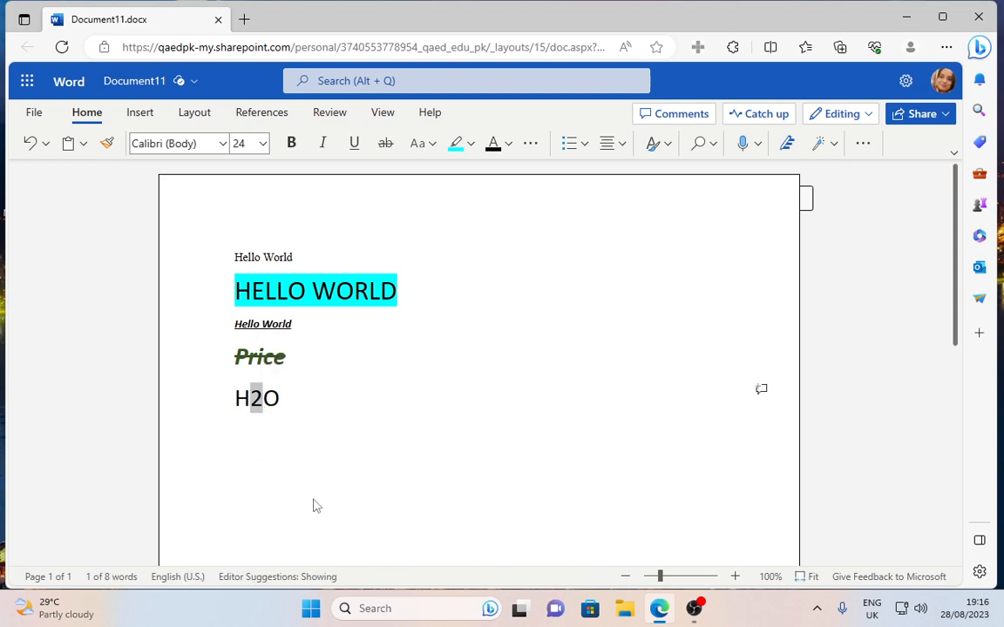
left_click(537, 149)
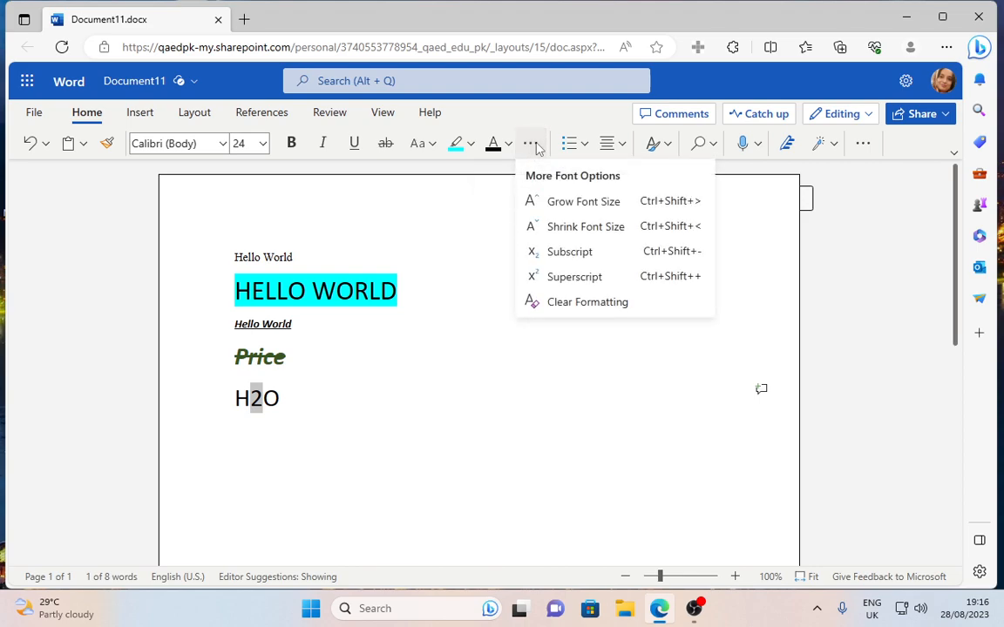
left_click(572, 255)
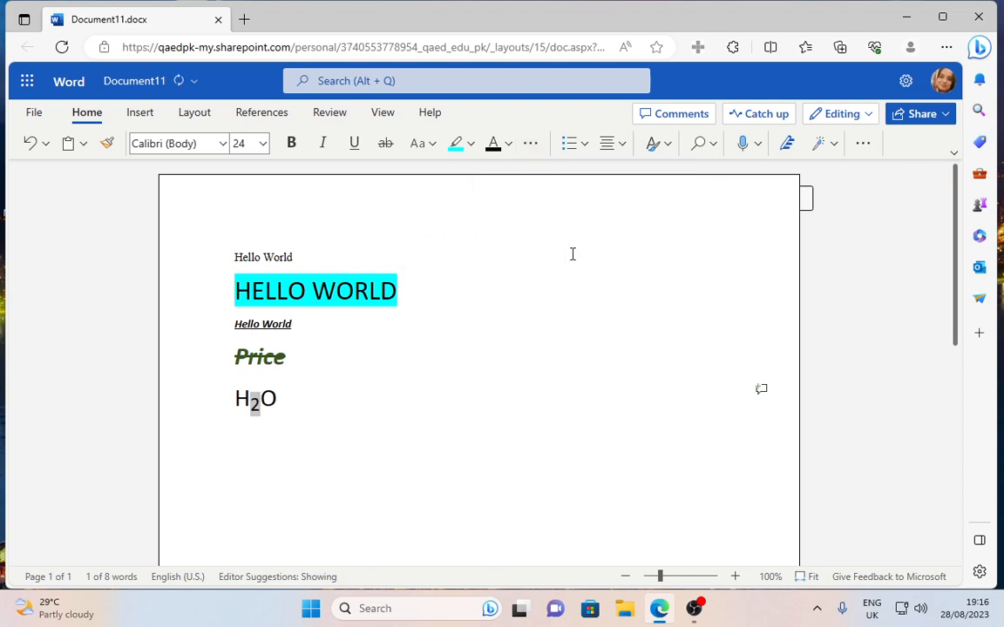
Step: Enter "52" on a new line below the water formula and format its 2 as superscript
left_click(287, 401)
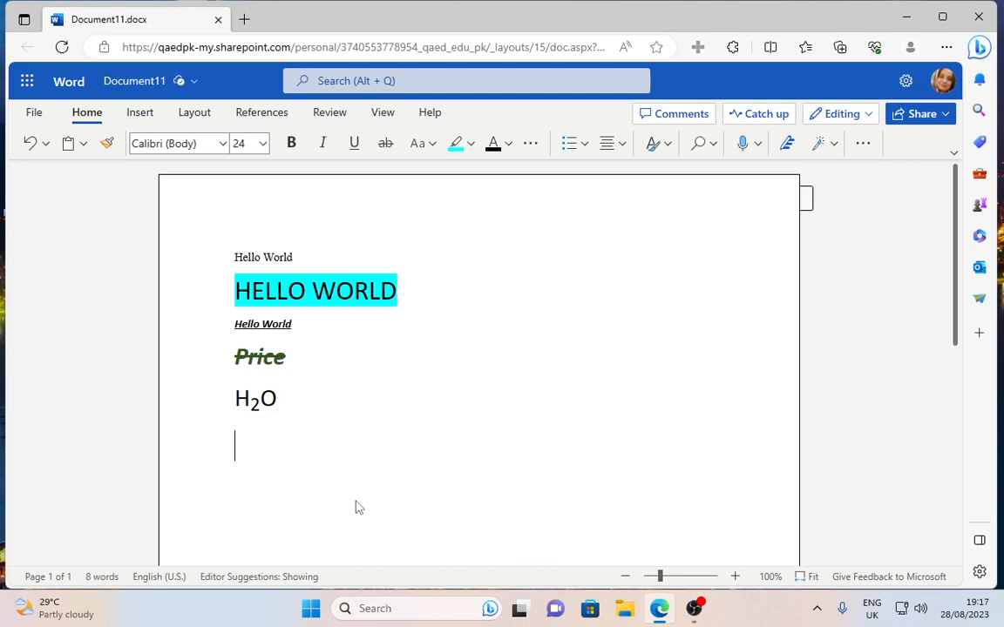
key("Return")
type("52")
left_click_drag(260, 446, 247, 446)
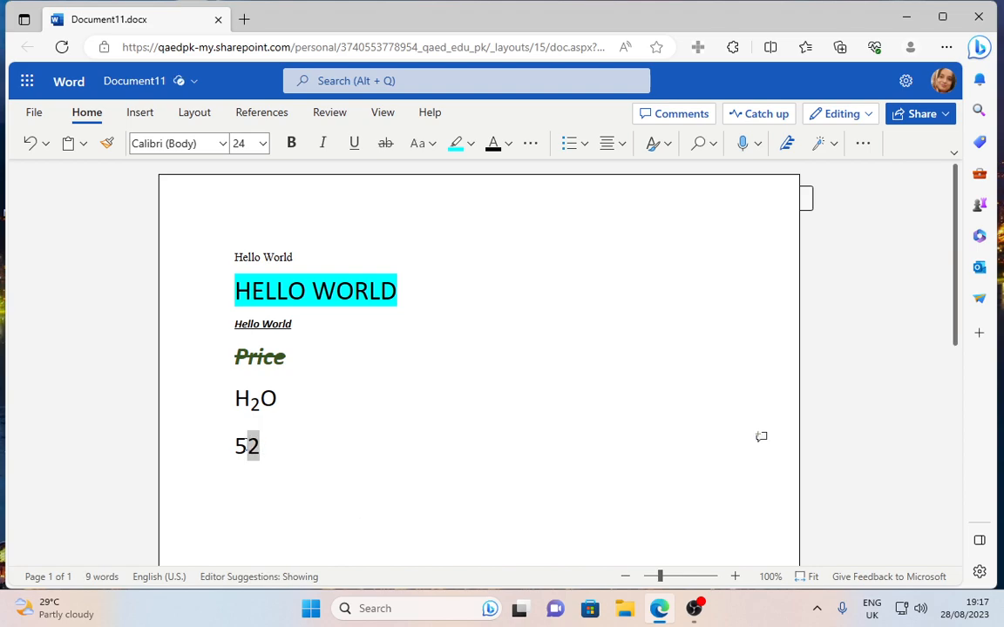
left_click(532, 146)
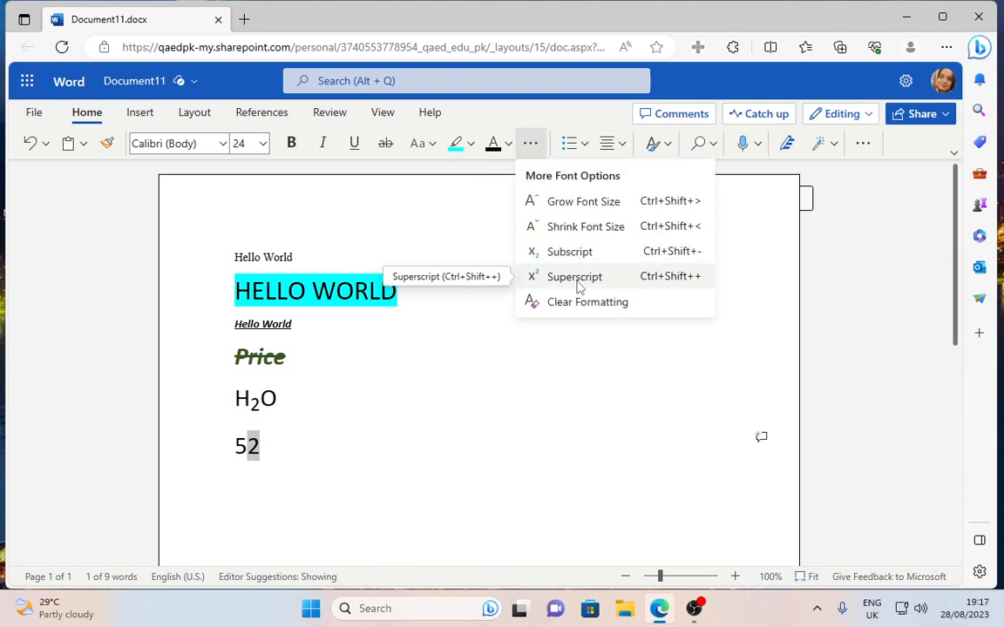
left_click(577, 281)
left_click(259, 481)
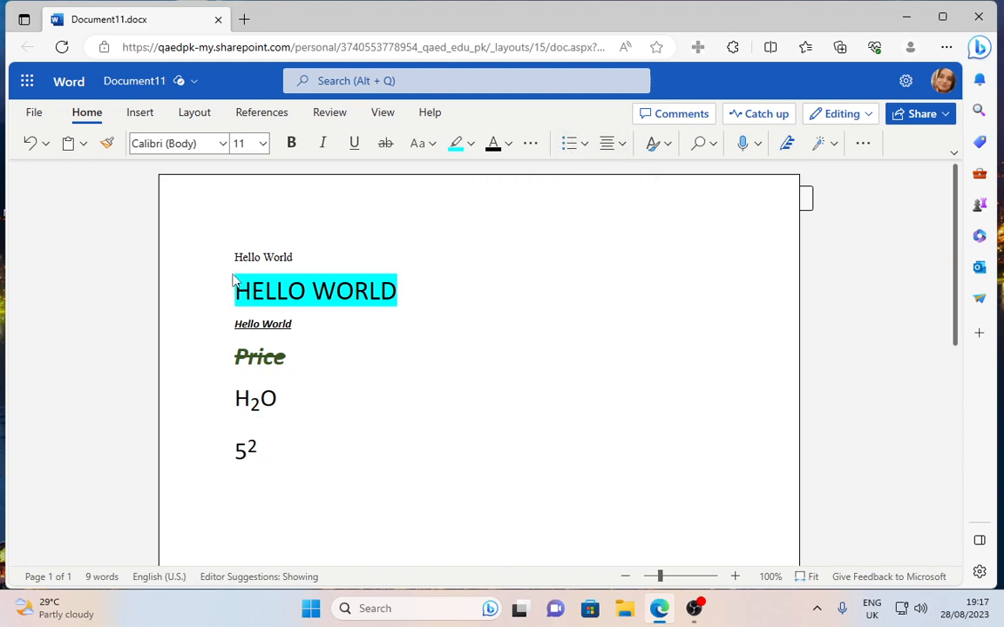
Step: Format the three Hello World lines as a bulleted list with the four-diamond bullet symbol
left_click_drag(235, 255, 311, 316)
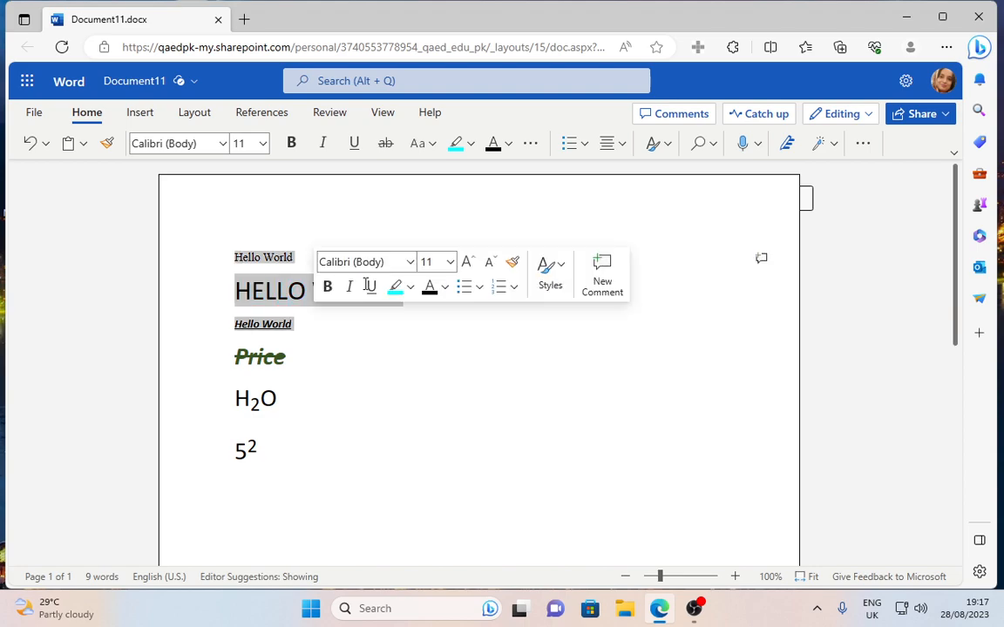
left_click(570, 144)
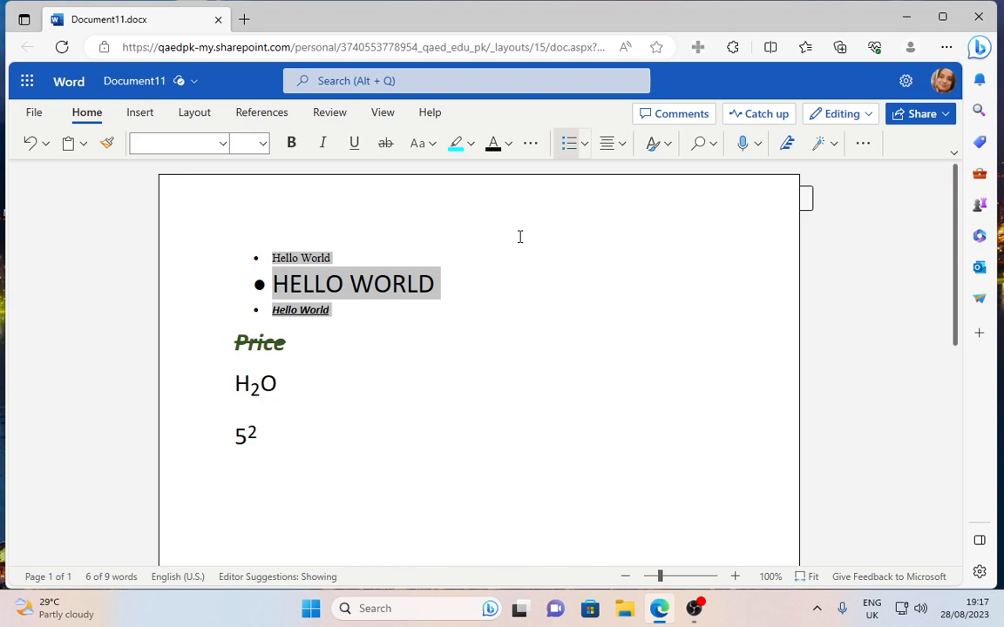
left_click(585, 144)
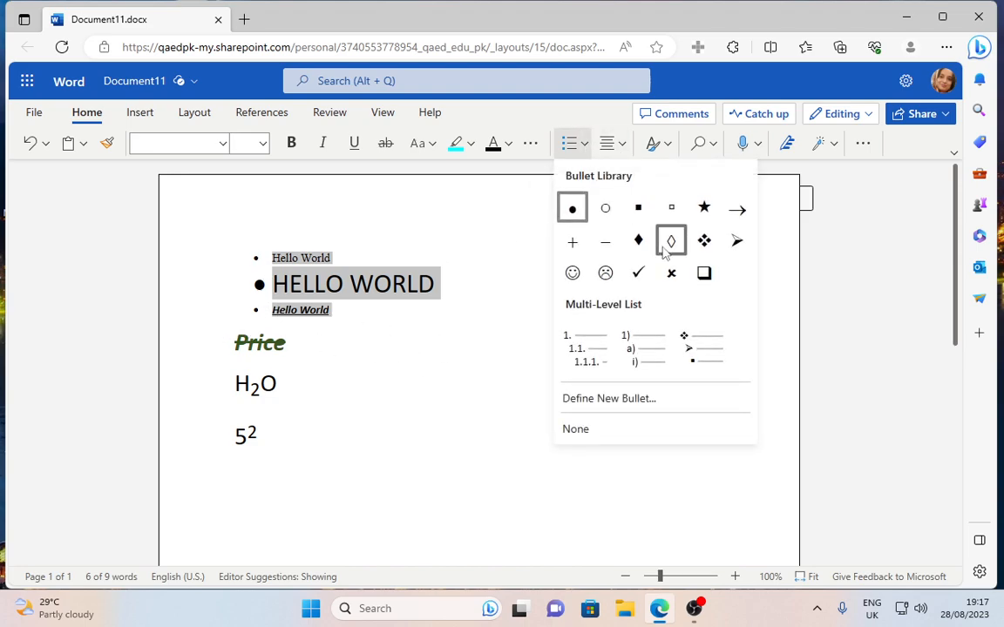
left_click(704, 242)
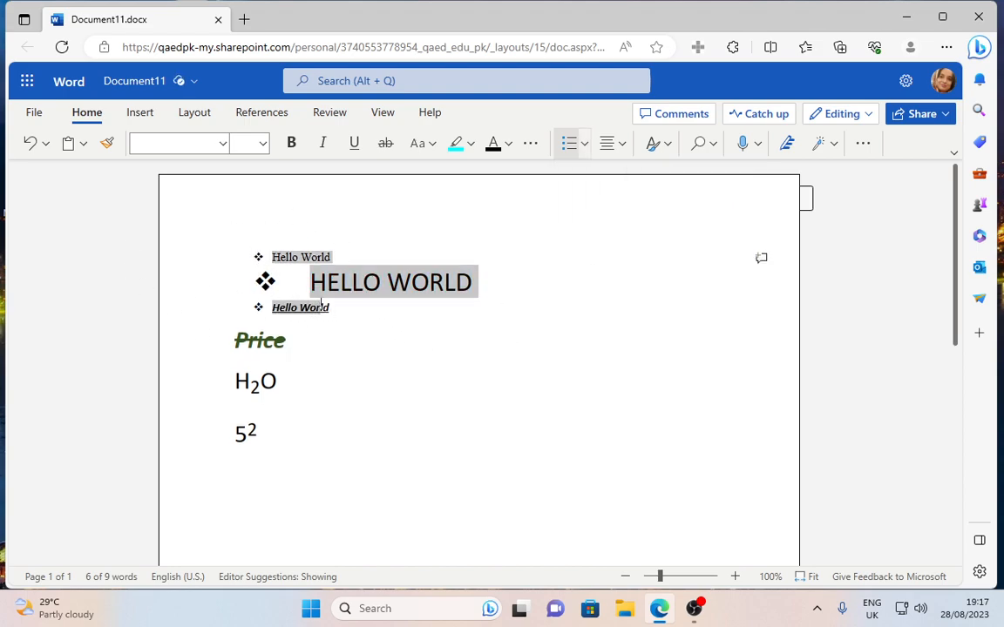
Step: Set the font size of the three bulleted Hello World lines to 18
left_click(264, 144)
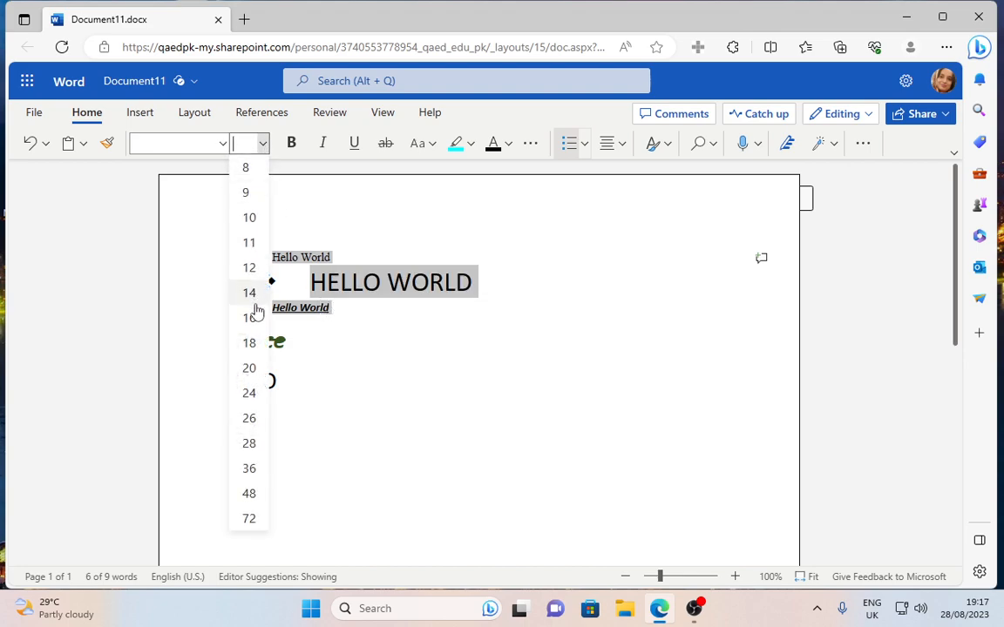
left_click(250, 343)
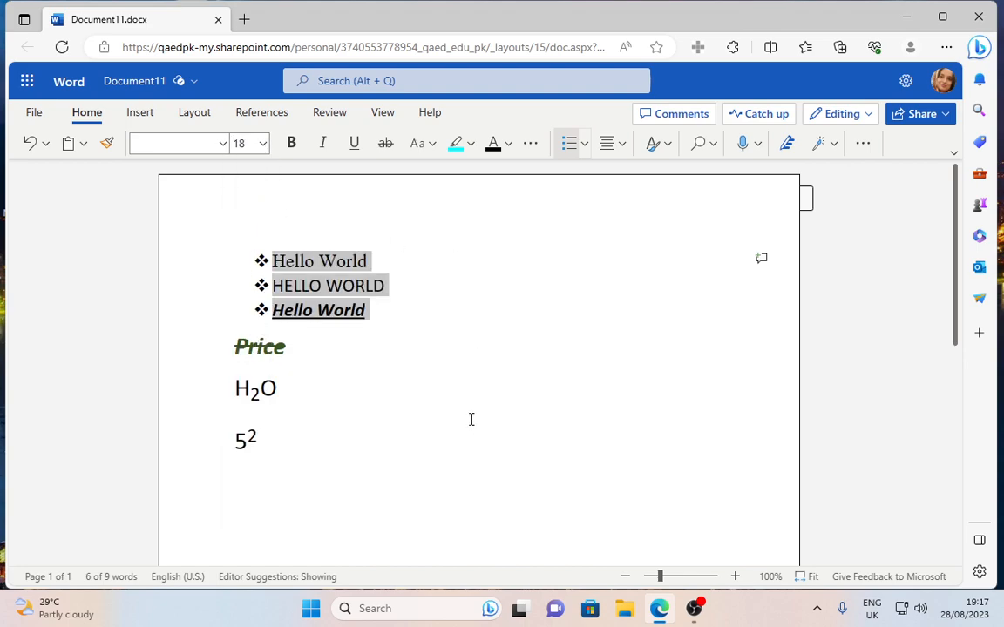
left_click(305, 405)
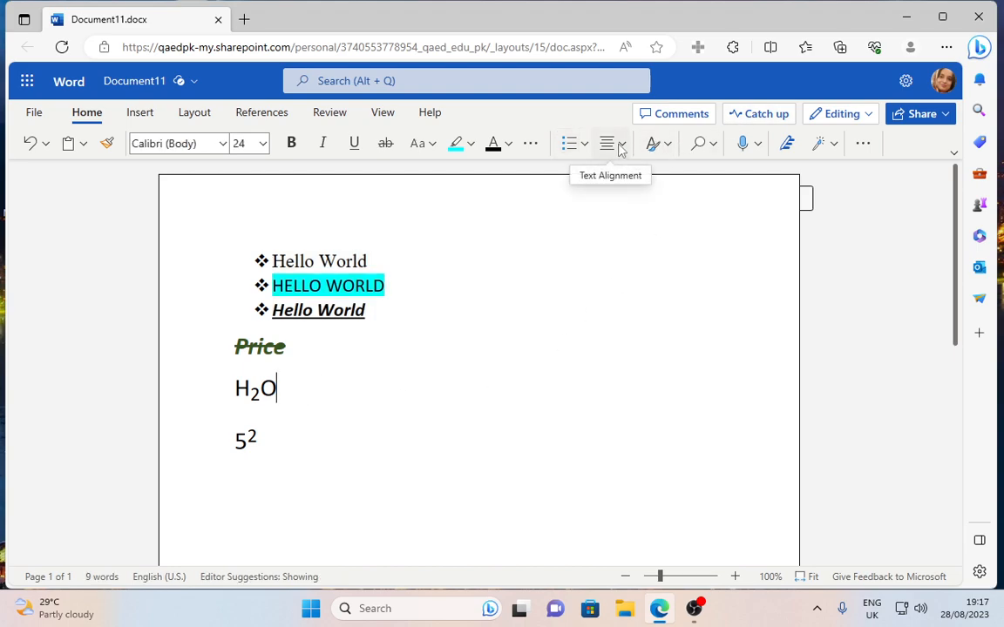
Step: Try right, center and left alignment in turn on the three bulleted Hello World lines
left_click_drag(274, 261, 395, 321)
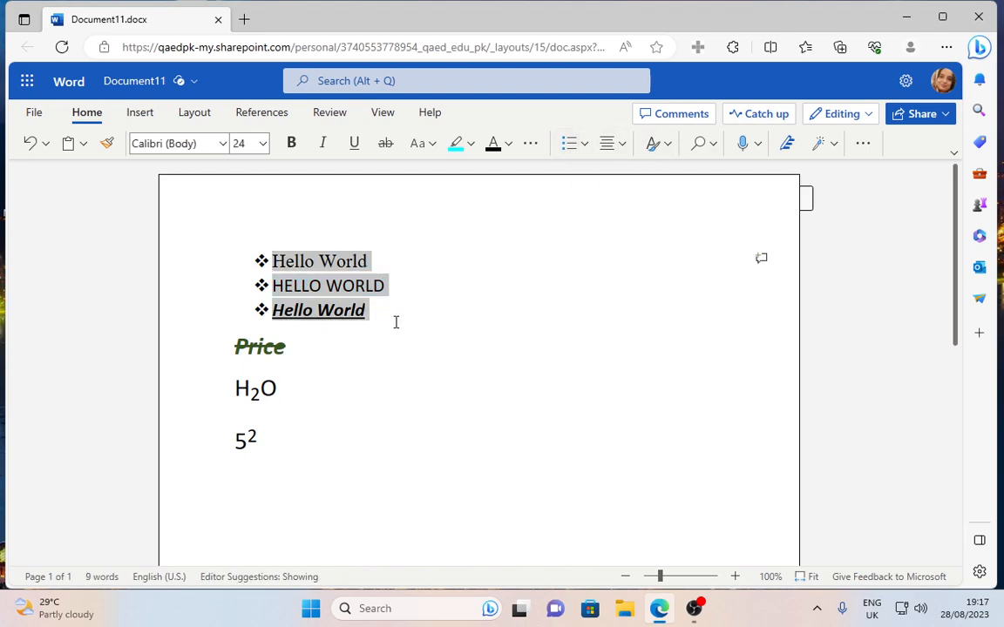
left_click(622, 145)
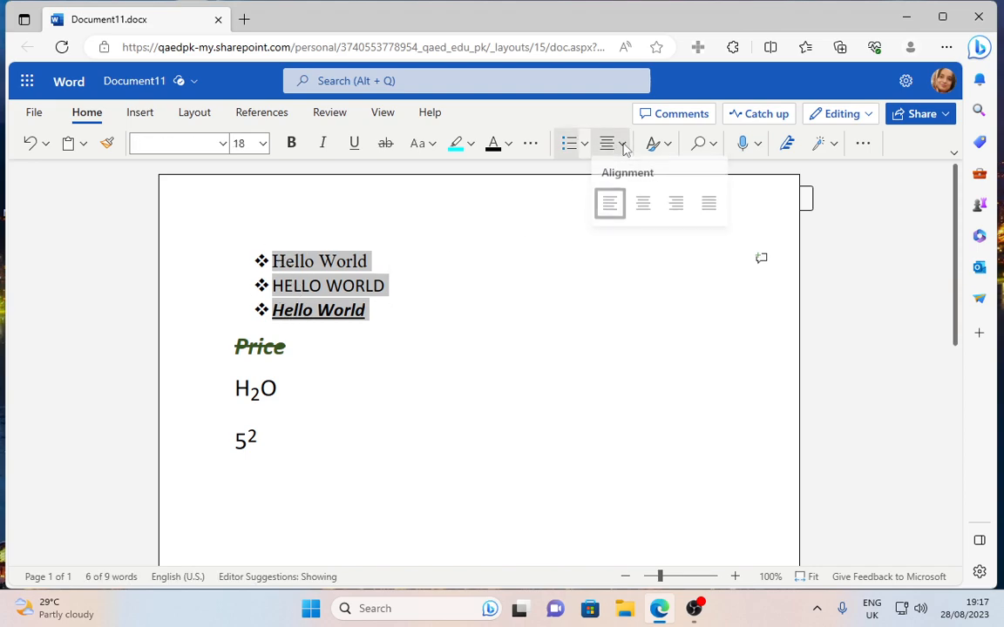
left_click(676, 203)
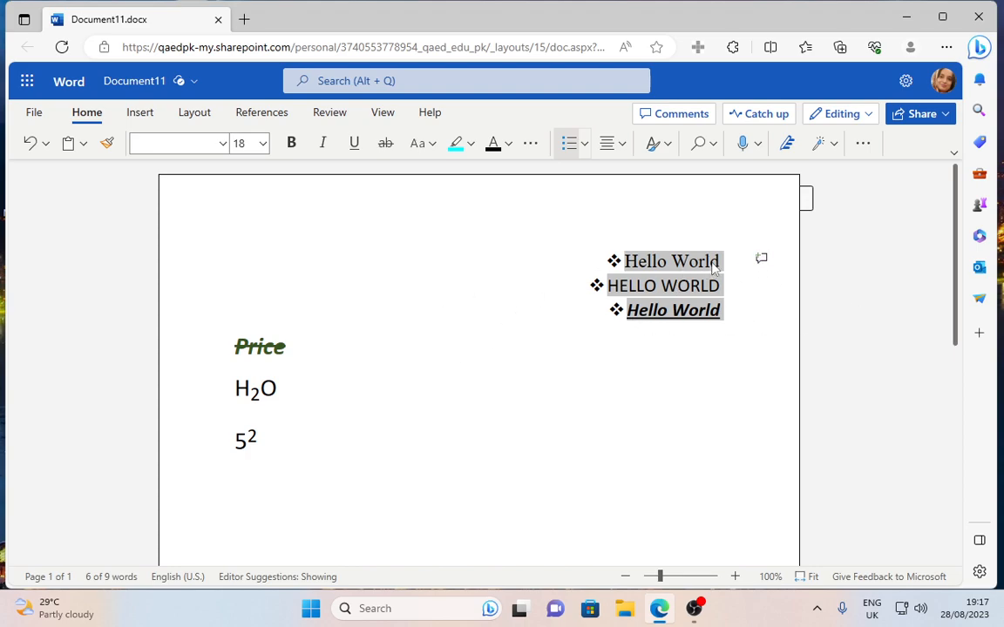
left_click(622, 145)
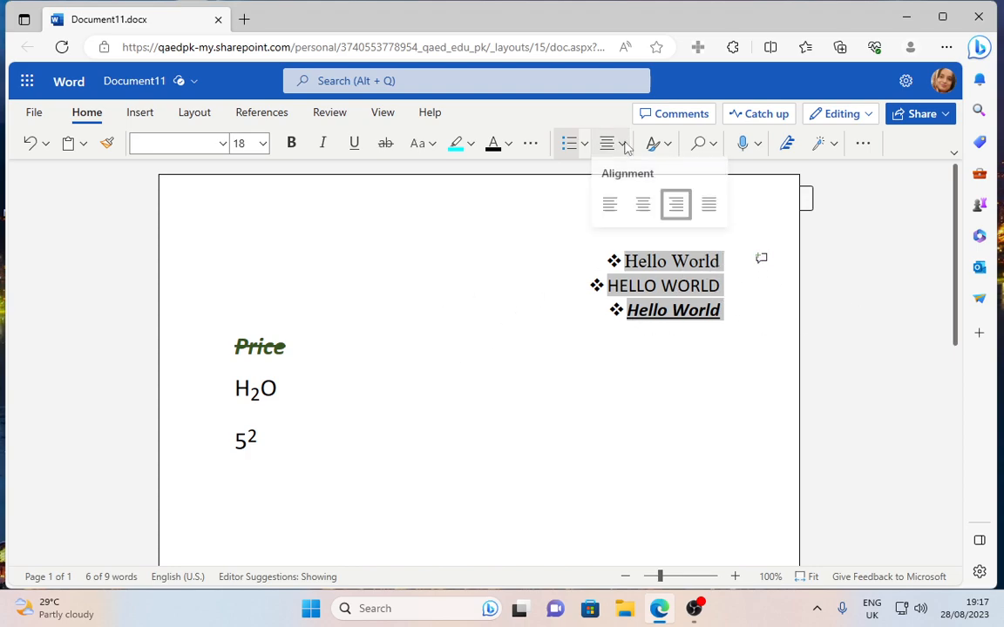
left_click(643, 209)
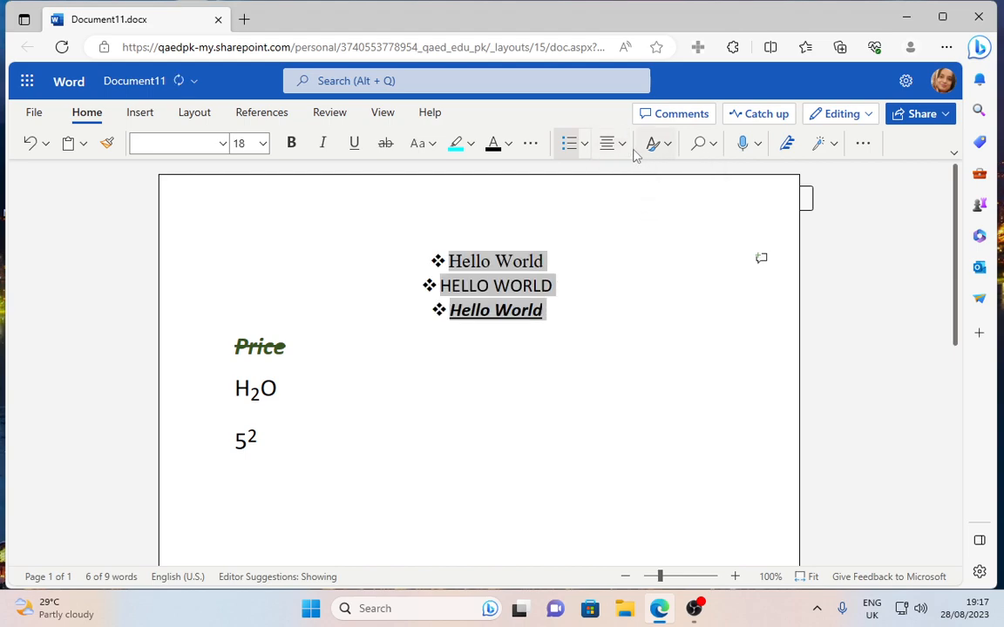
left_click(622, 144)
left_click(610, 204)
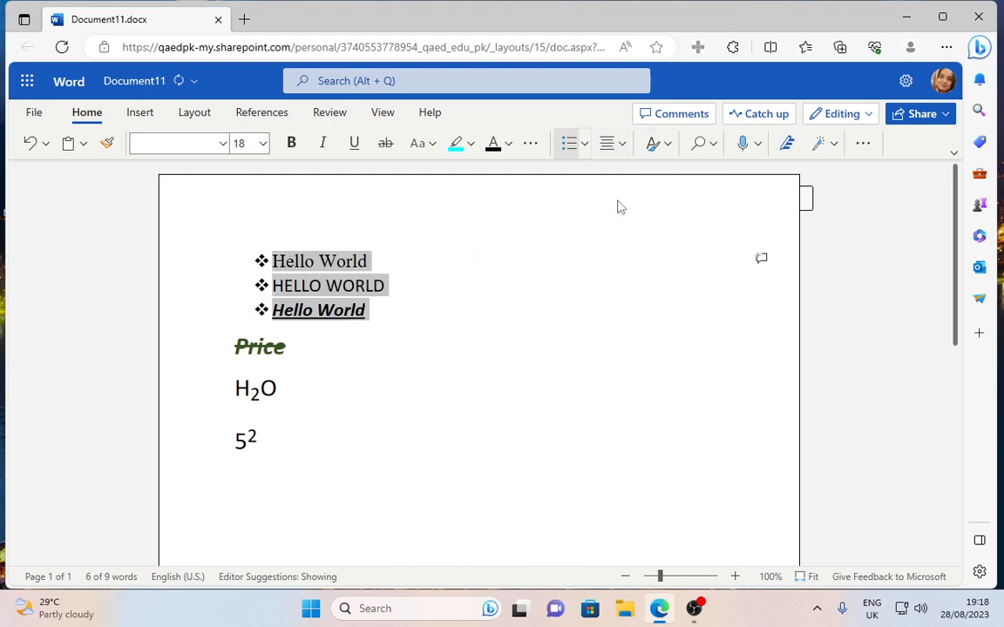
Step: Justify the three bulleted Hello World lines
left_click(622, 144)
left_click(710, 209)
Step: Look over the available text styles for the bulleted lines and for the "Price" and "H2O" lines
left_click(667, 144)
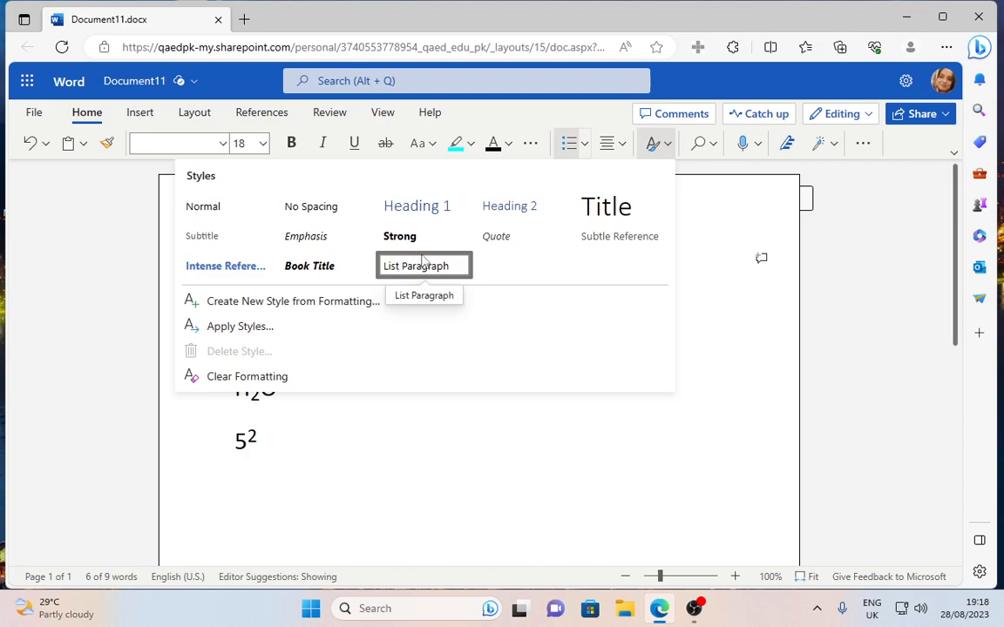
left_click(498, 461)
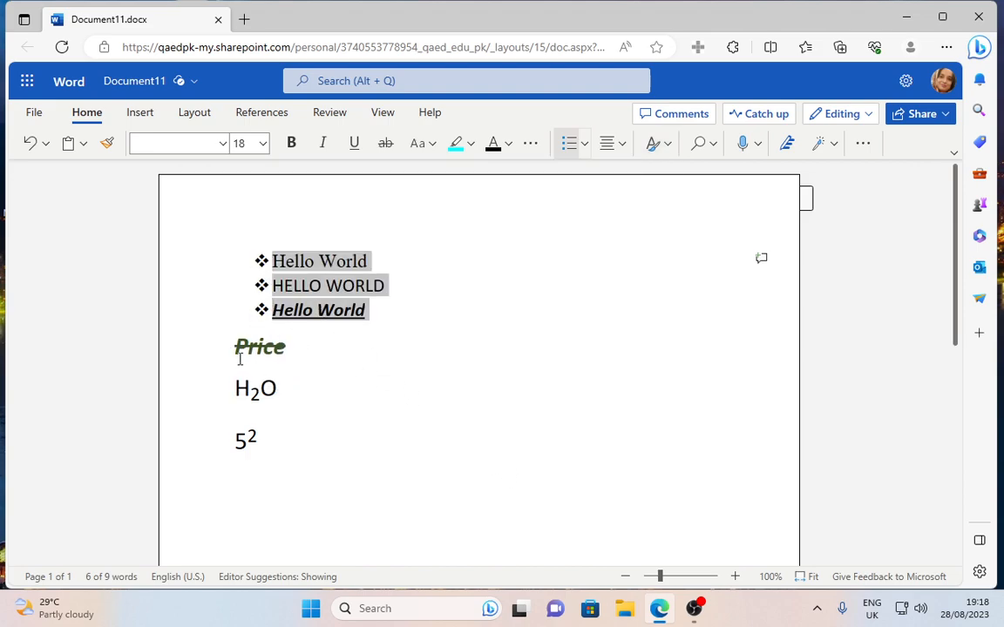
left_click_drag(235, 347, 293, 399)
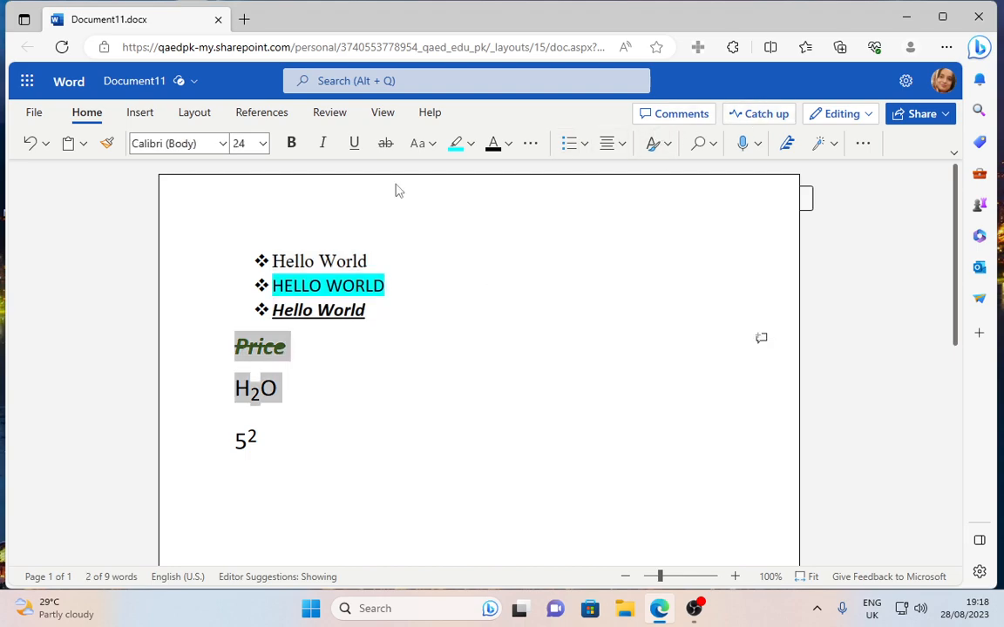
left_click(654, 143)
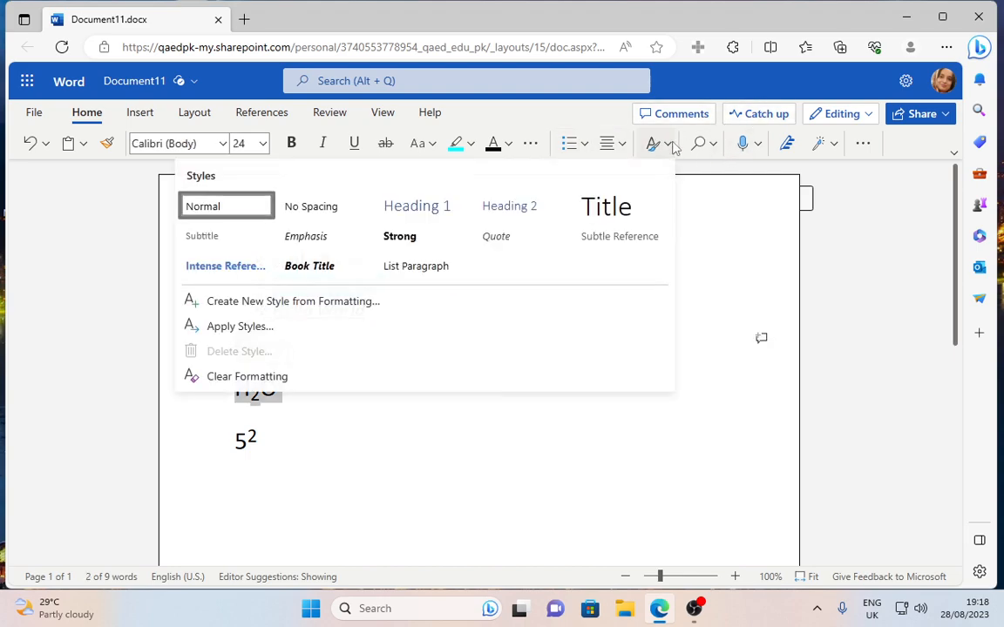
left_click(351, 481)
left_click(236, 351)
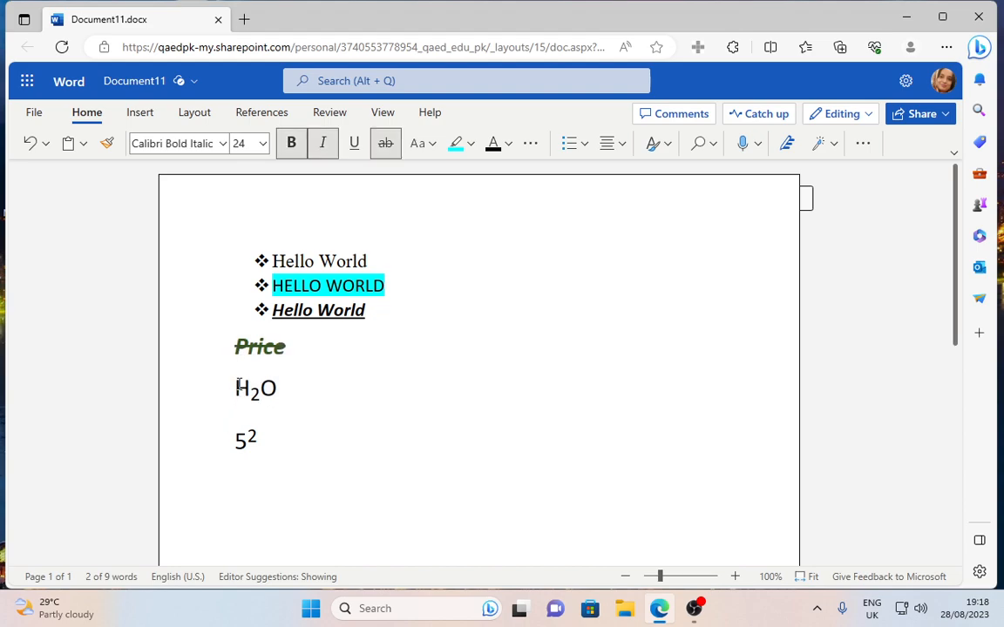
Step: Apply the Heading 1 style to the "H2O" line
left_click_drag(233, 387, 306, 388)
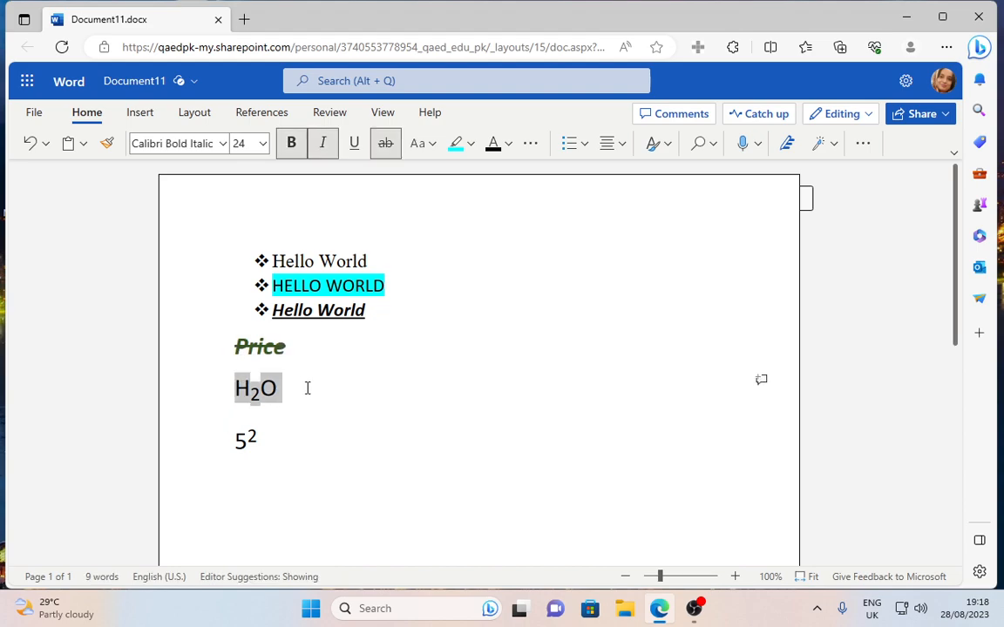
left_click(668, 144)
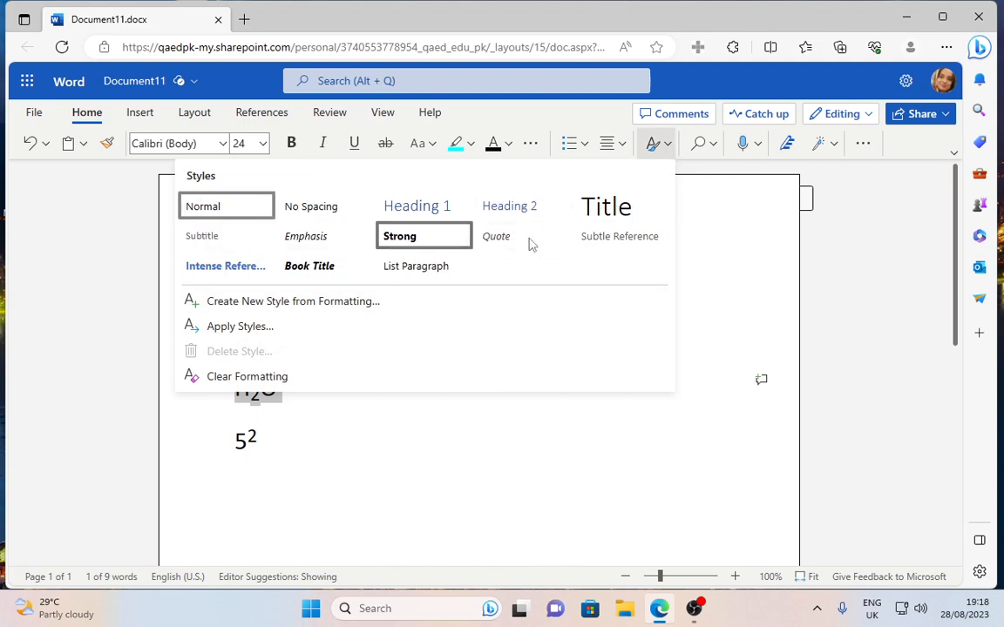
left_click(422, 216)
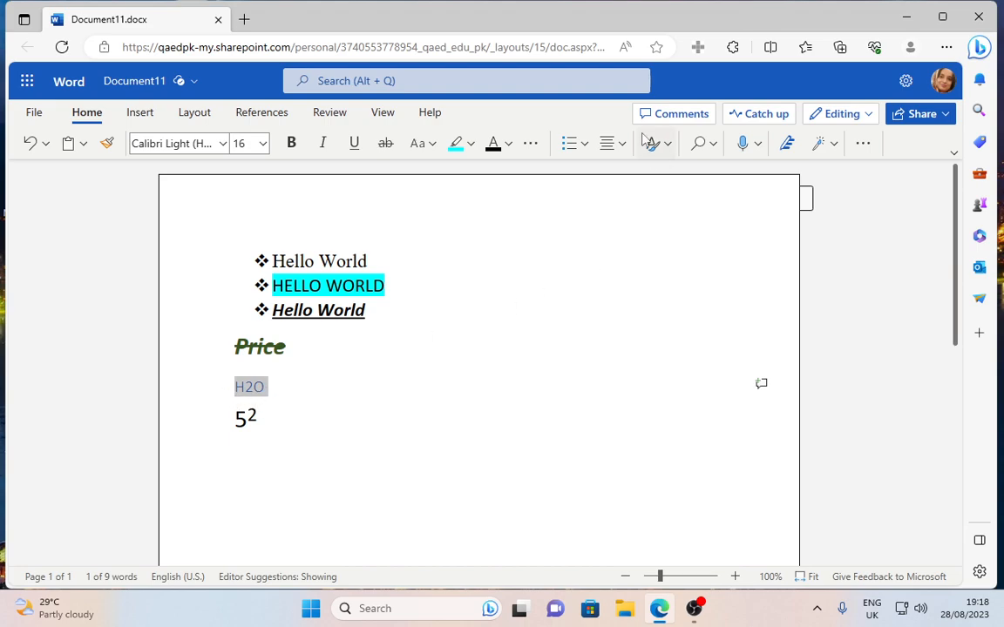
Step: Search the document for "price"
left_click(710, 150)
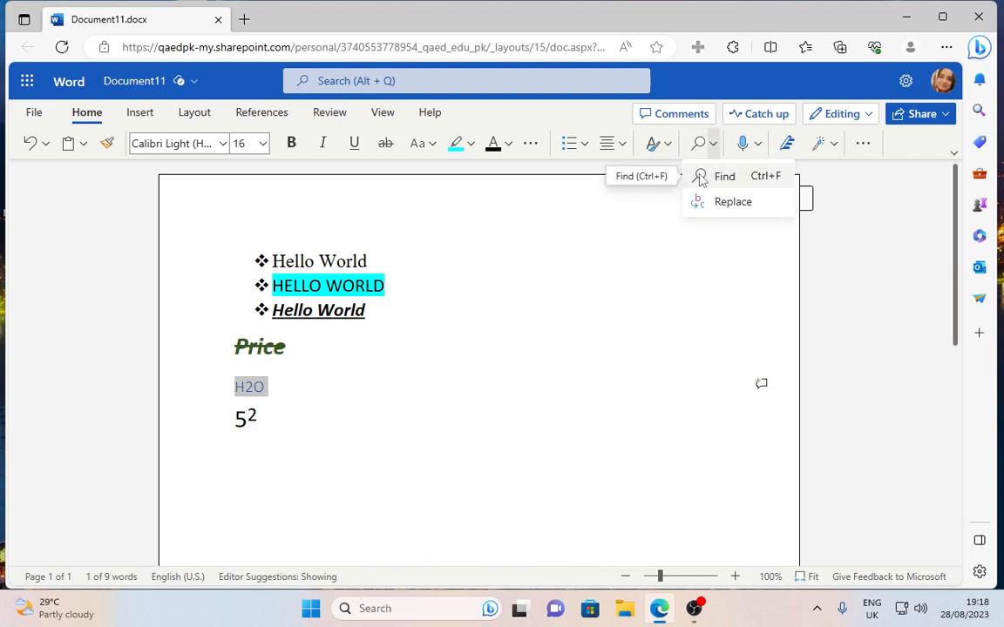
left_click(714, 177)
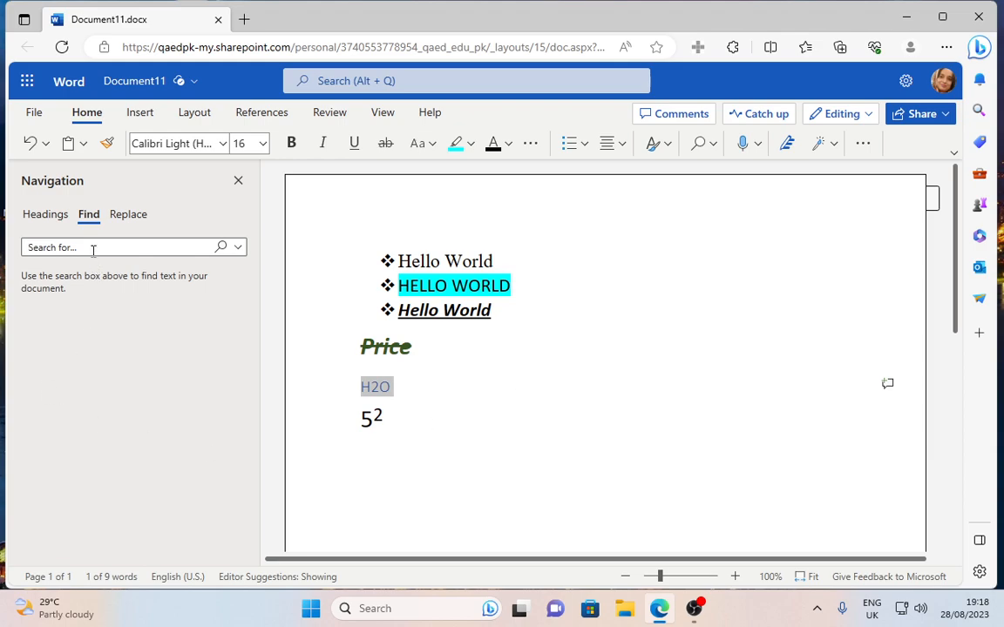
type("price")
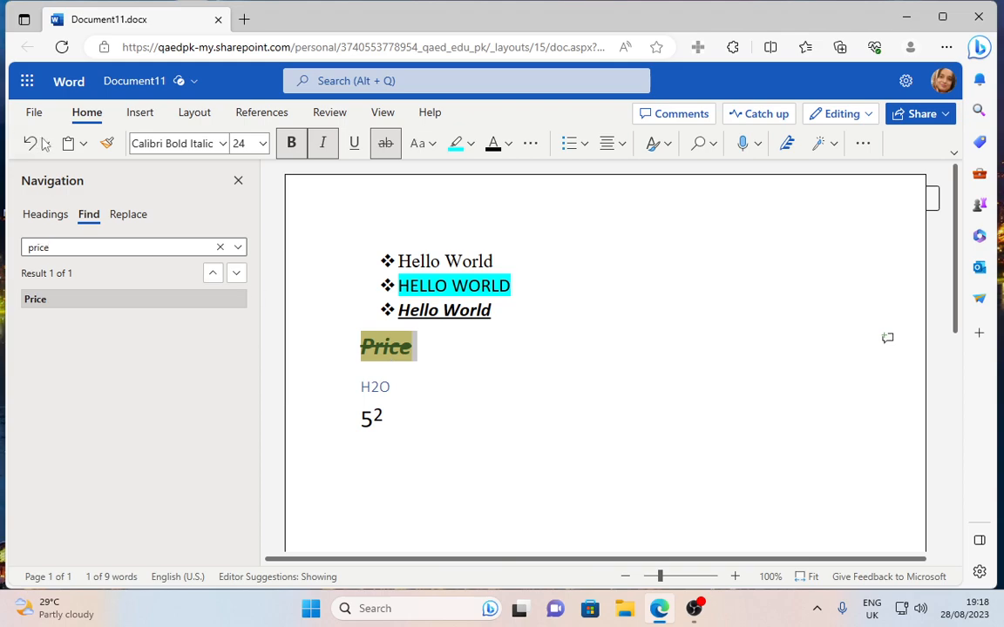
Step: Replace all instances of "price" in the document with "Discounted Price"
left_click(129, 221)
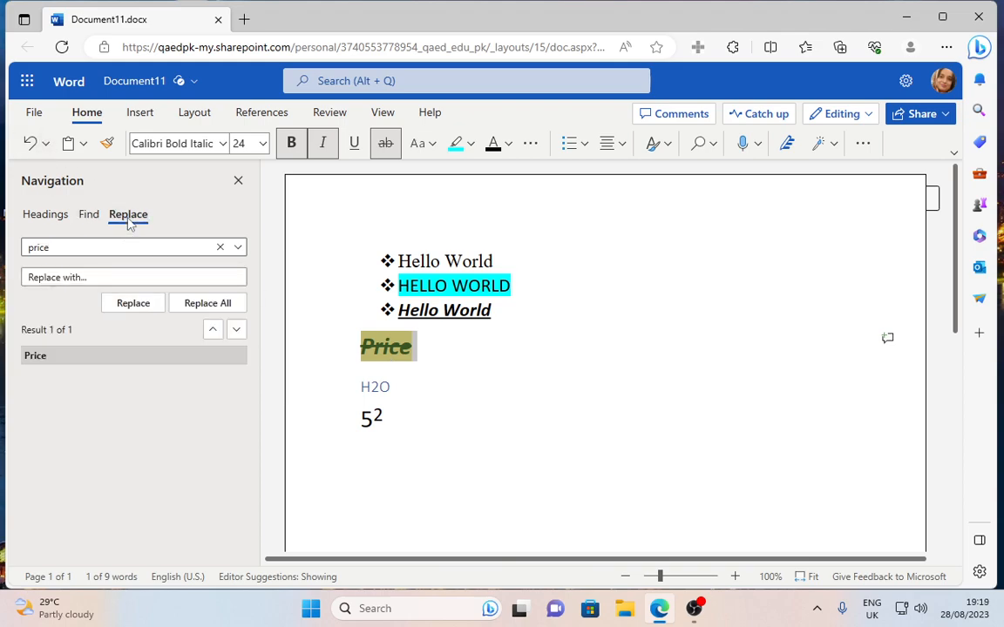
left_click(55, 277)
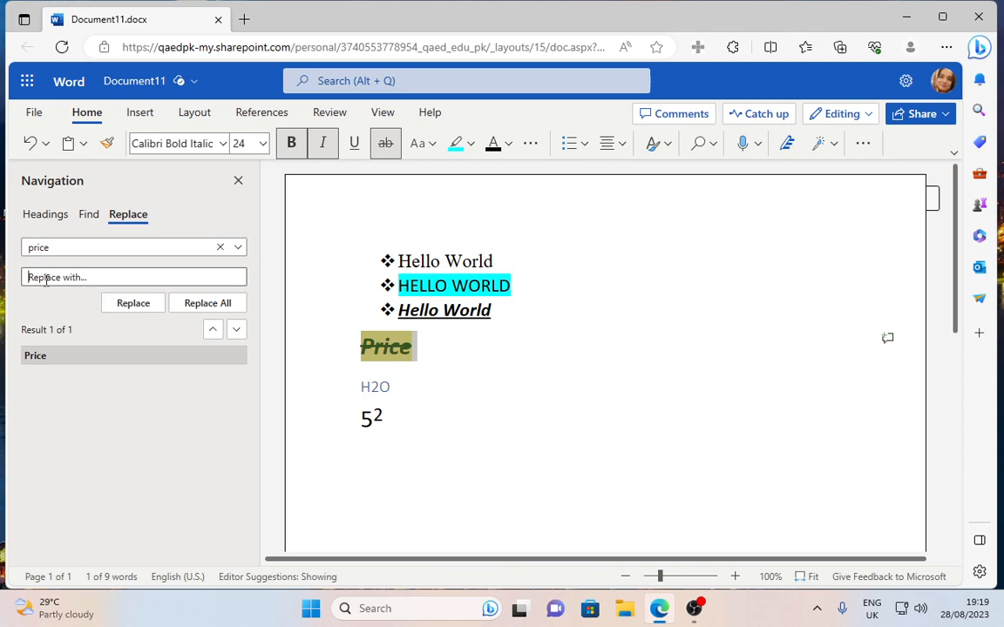
type("Discount")
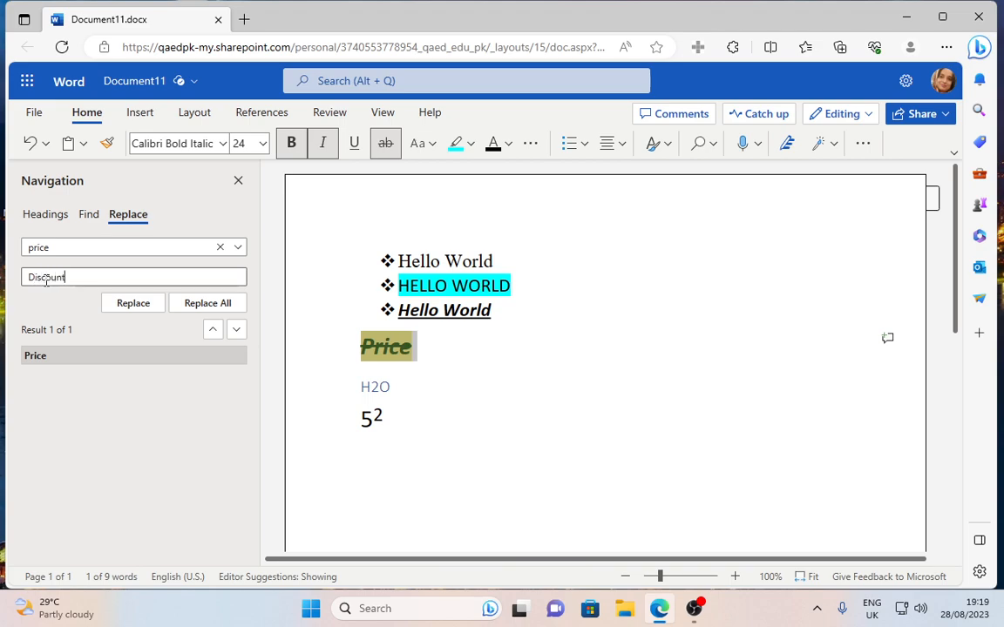
type("ed Price")
key("BackSpace")
key("BackSpace")
key("BackSpace")
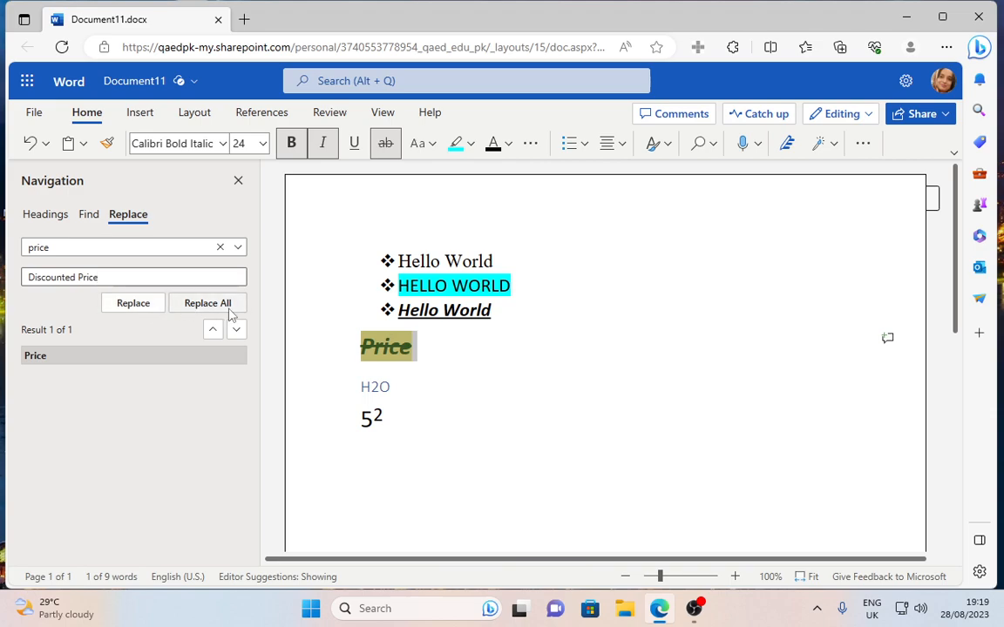
left_click(191, 307)
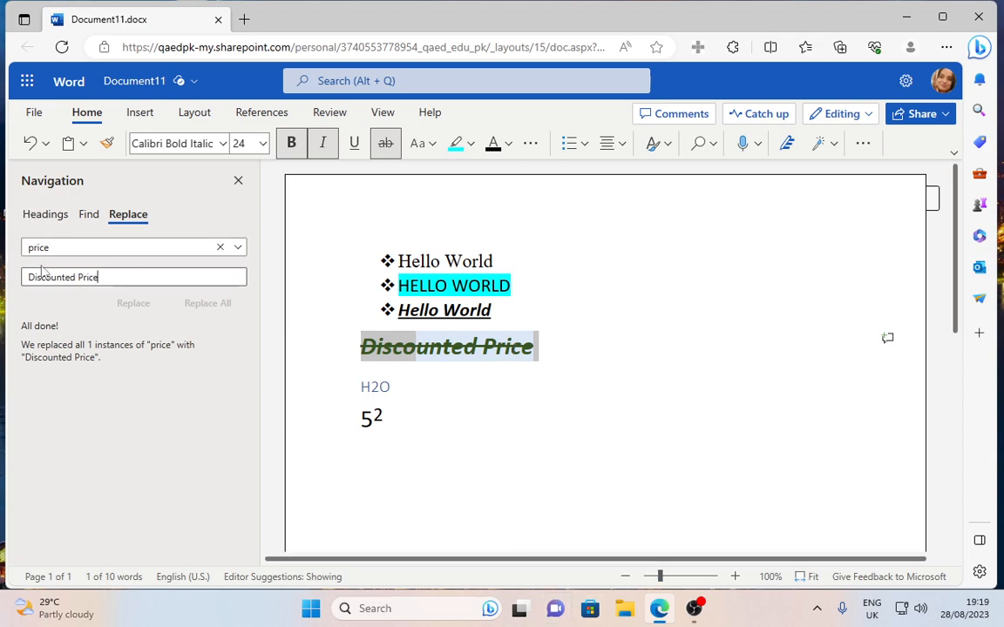
Step: Remove the strikethrough from "Discounted Price" and close the find and replace view
left_click(576, 453)
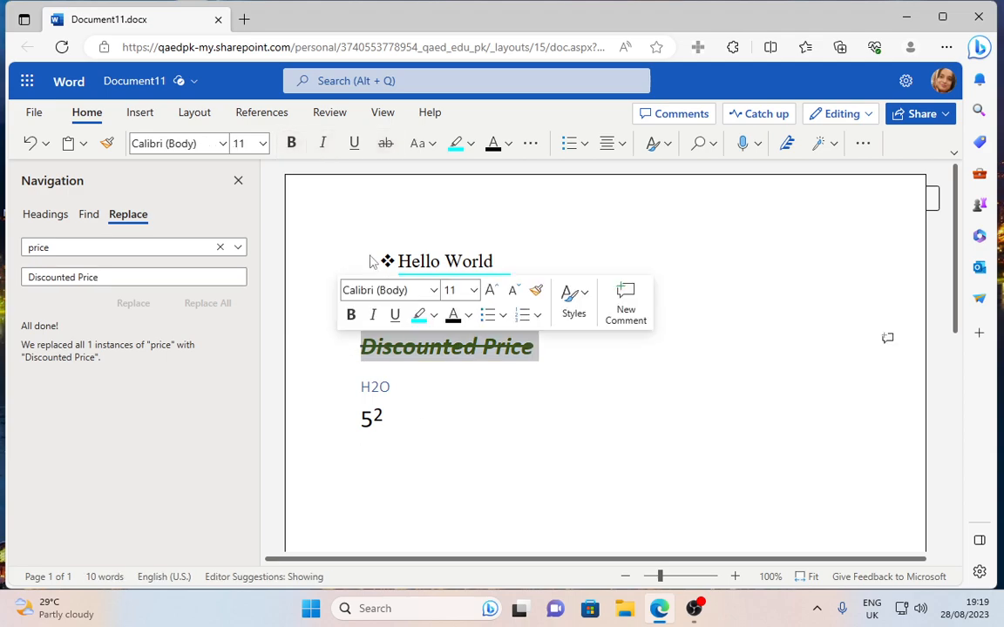
left_click(388, 143)
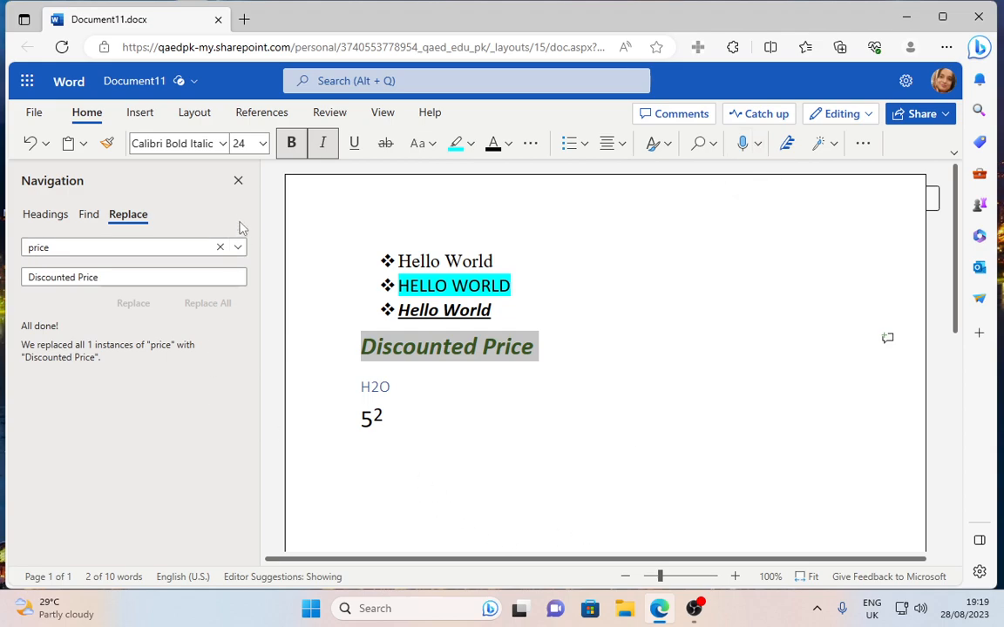
left_click(238, 182)
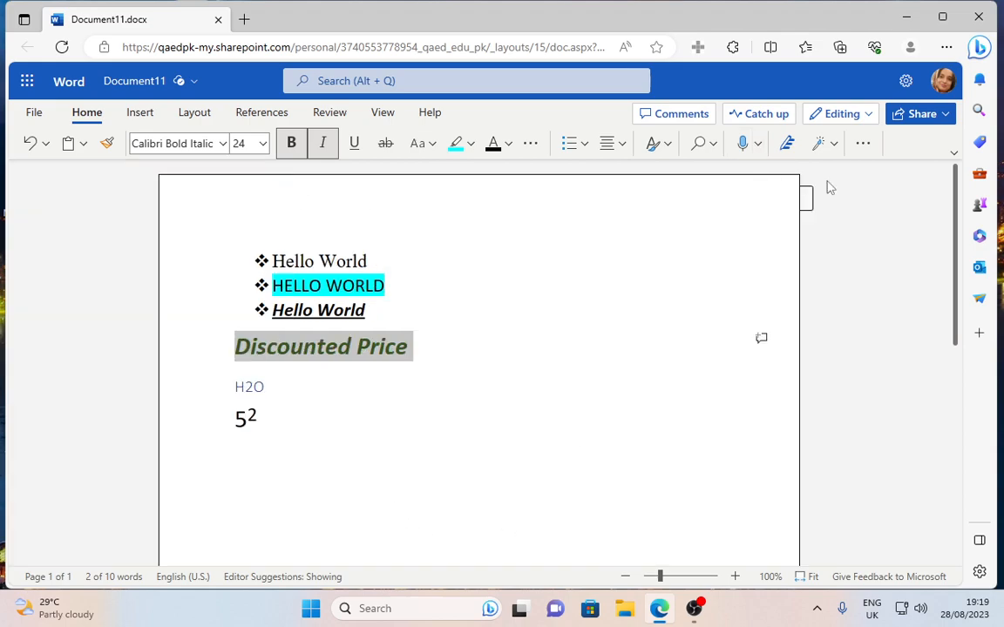
Step: Add a new line below the 5 squared expression and start dictating text there by voice
left_click(267, 423)
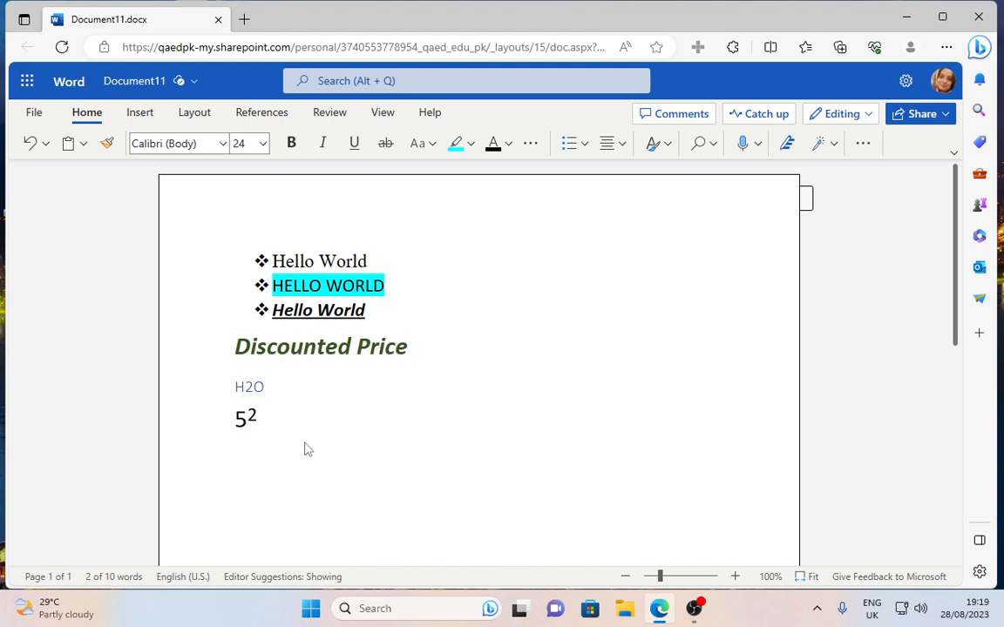
key("Return")
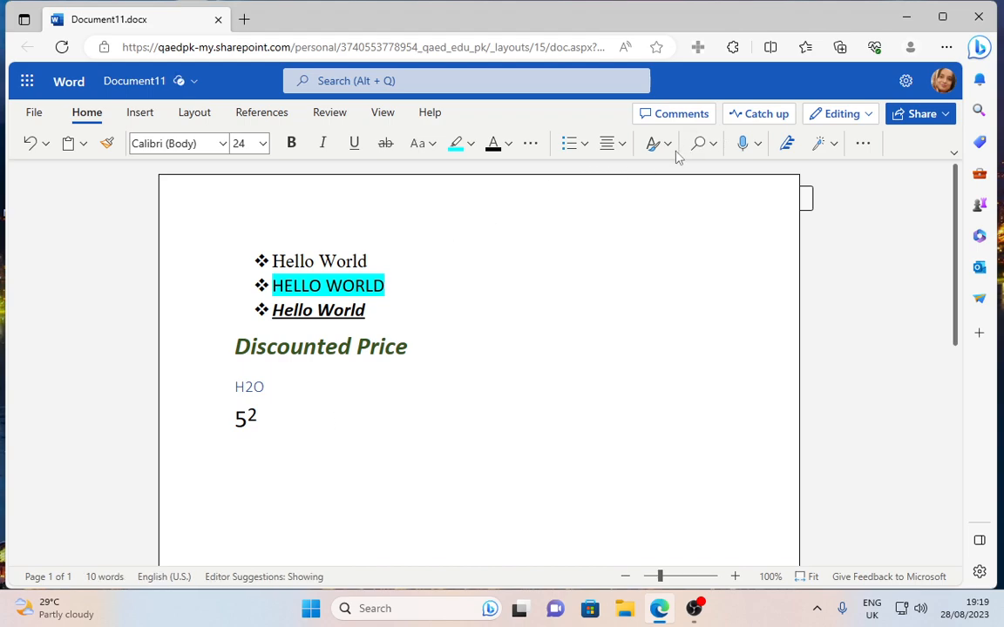
left_click(743, 146)
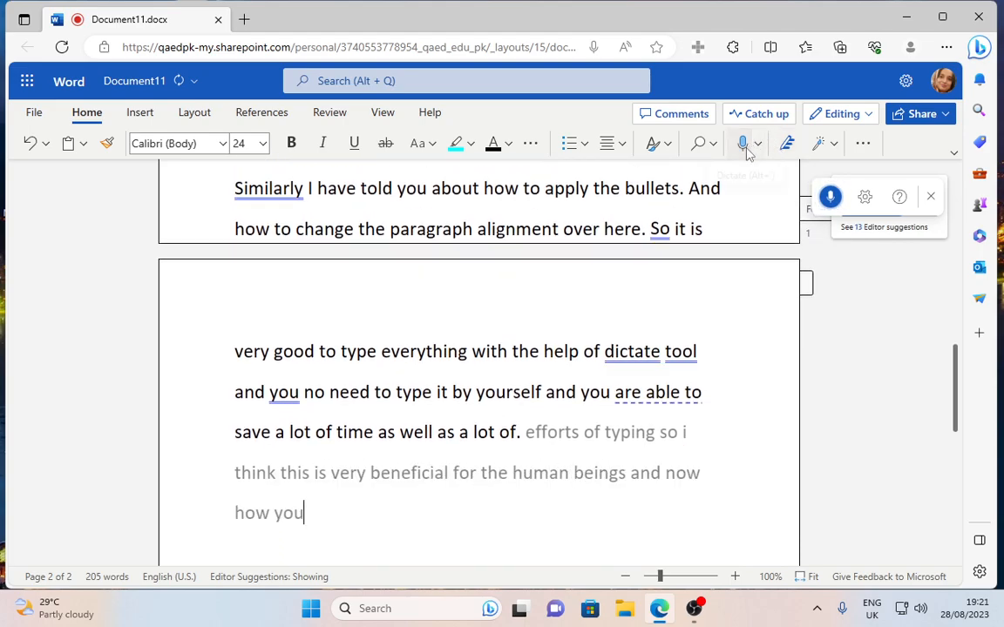
Step: Stop the voice dictation and look over the dictated text from its end back to the document's beginning
left_click(832, 199)
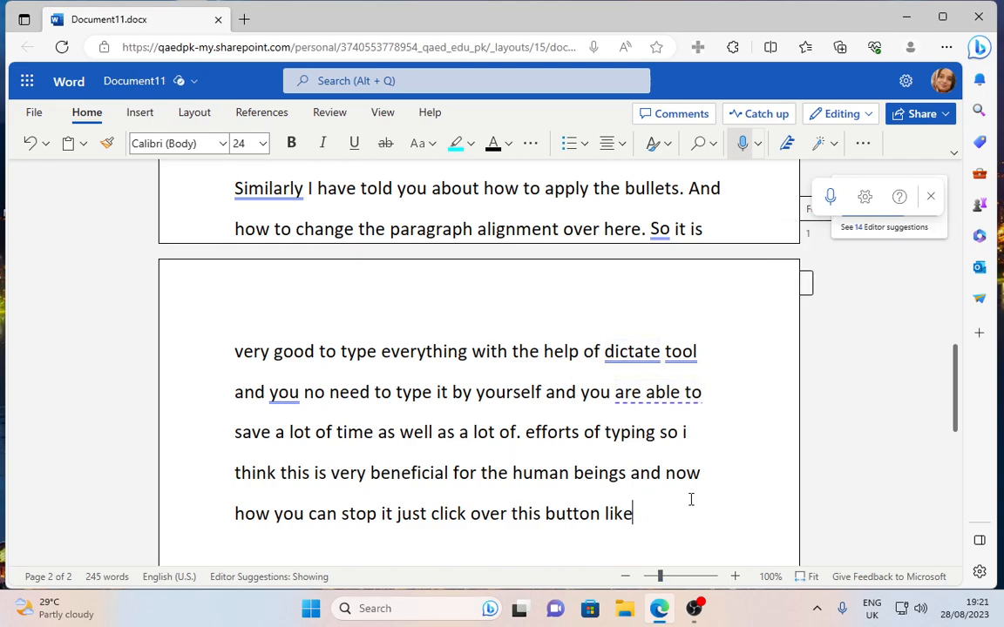
scroll(688, 478, "up", 4)
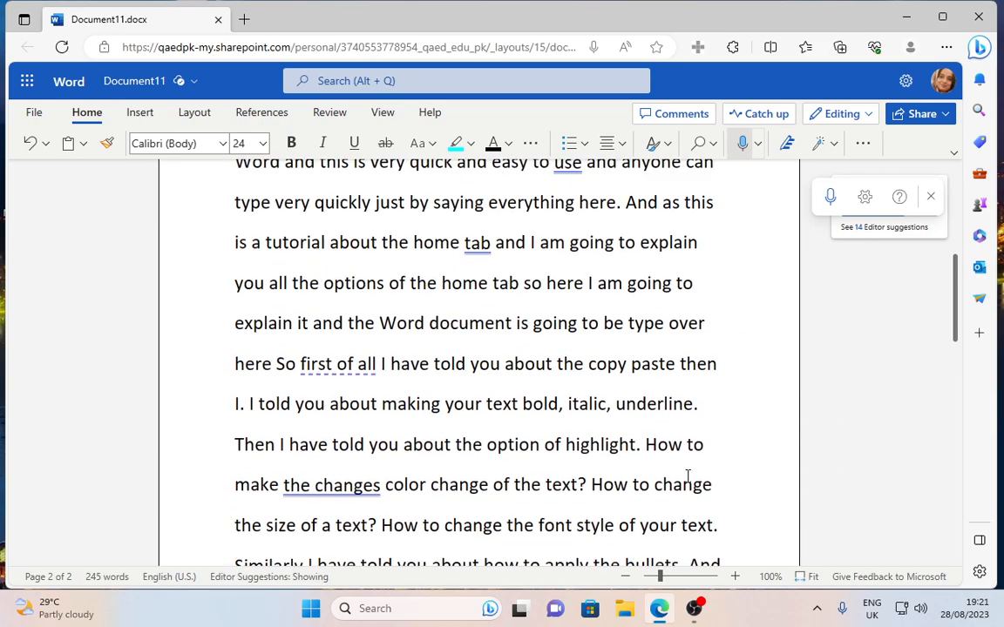
scroll(689, 477, "up", 4)
scroll(686, 473, "down", 8)
scroll(685, 473, "down", 2)
scroll(686, 471, "up", 10)
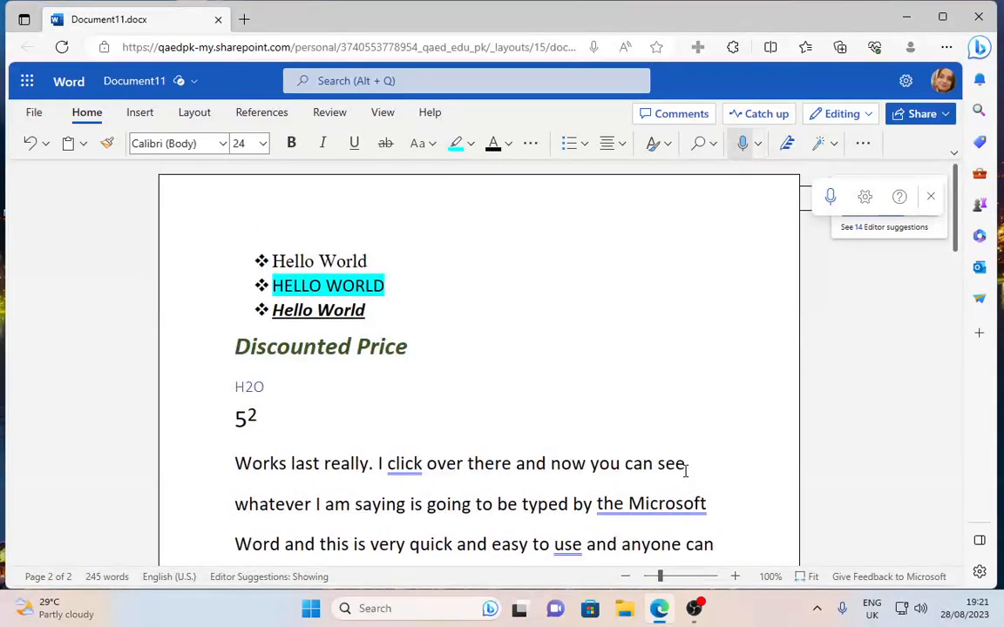
Step: Run the Editor check and accept the grammar suggestions "you have", "tools", "So," and "dictation" in the dictated text
left_click(787, 145)
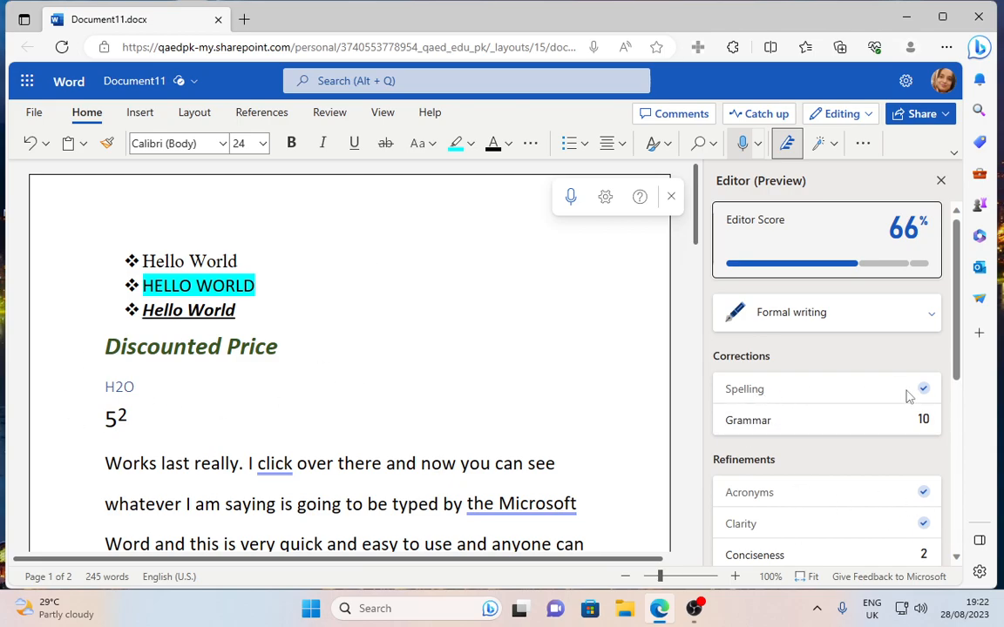
left_click(748, 421)
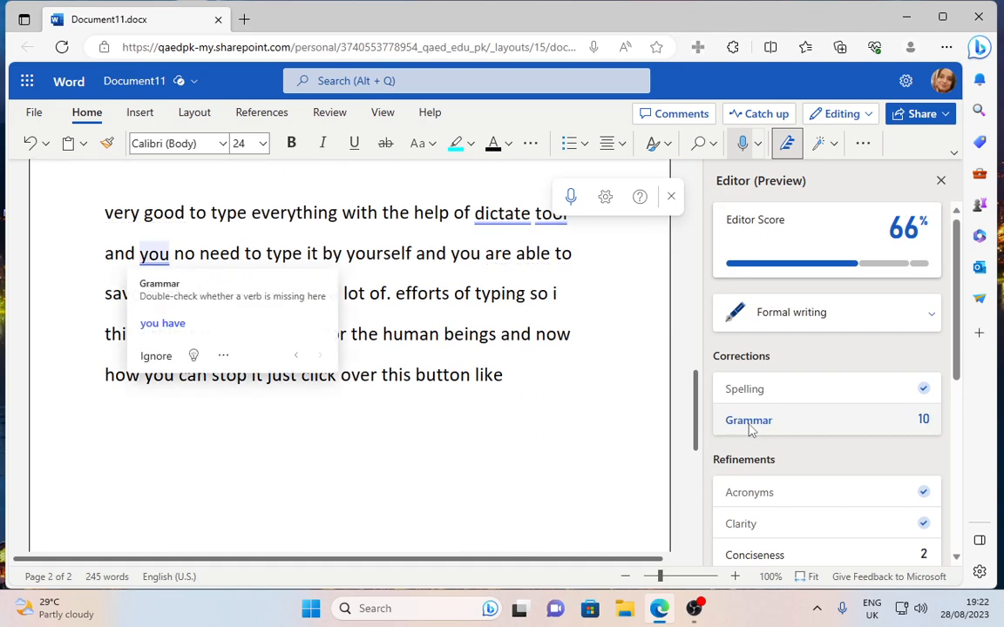
left_click(163, 324)
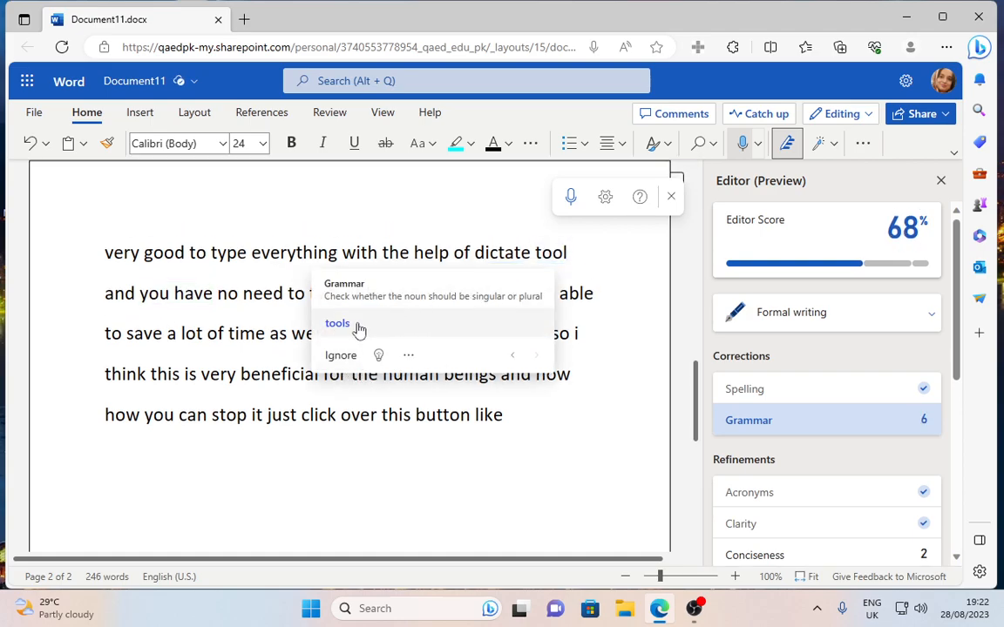
left_click(336, 322)
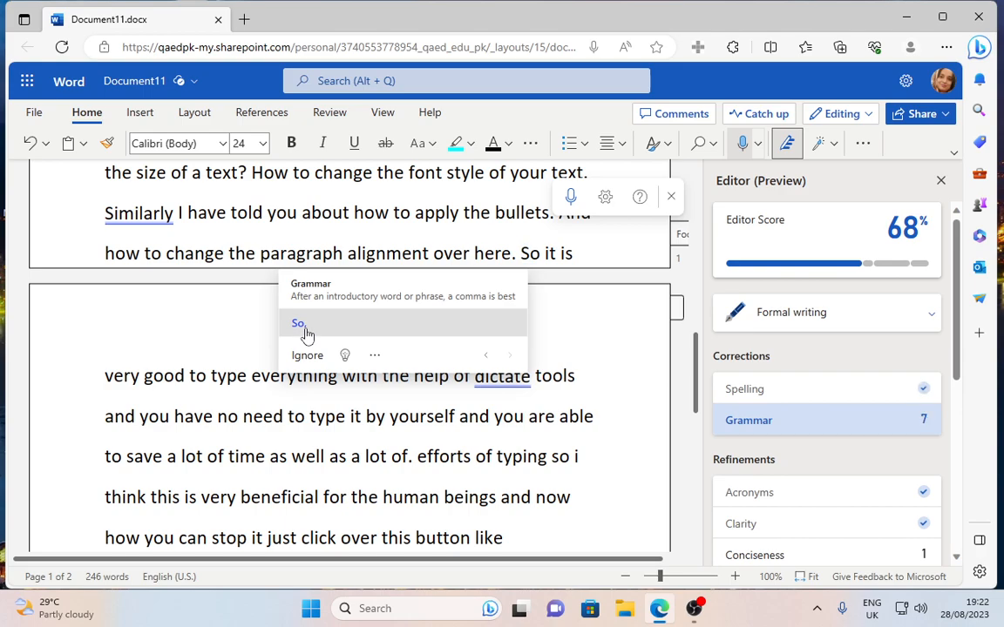
left_click(305, 327)
left_click(370, 327)
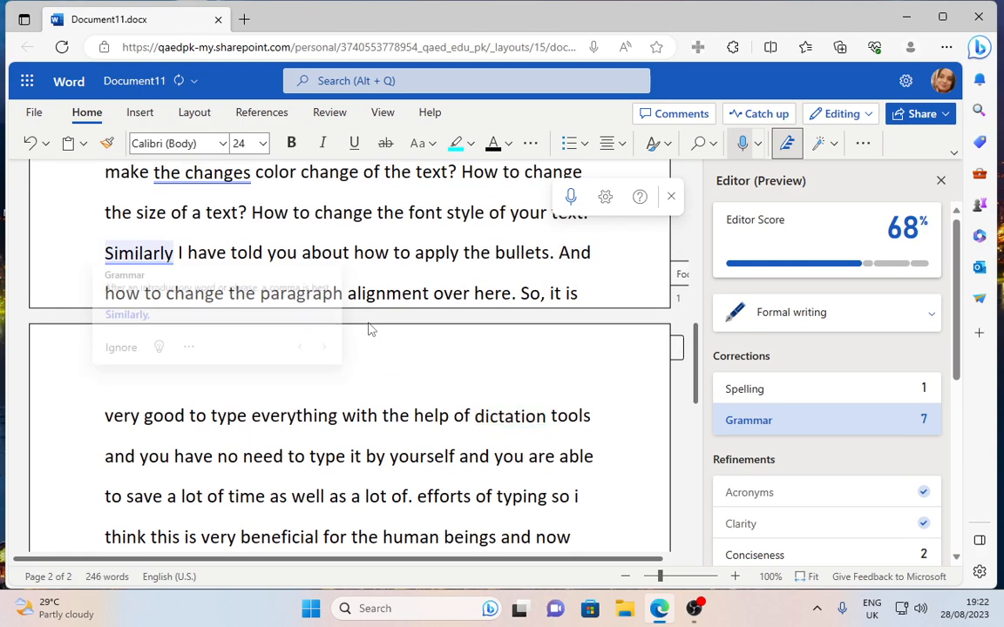
Step: Accept the remaining grammar suggestions "Similarly,", "the", "tab,", "use,", "Microsoft" and "clicked"
left_click(128, 322)
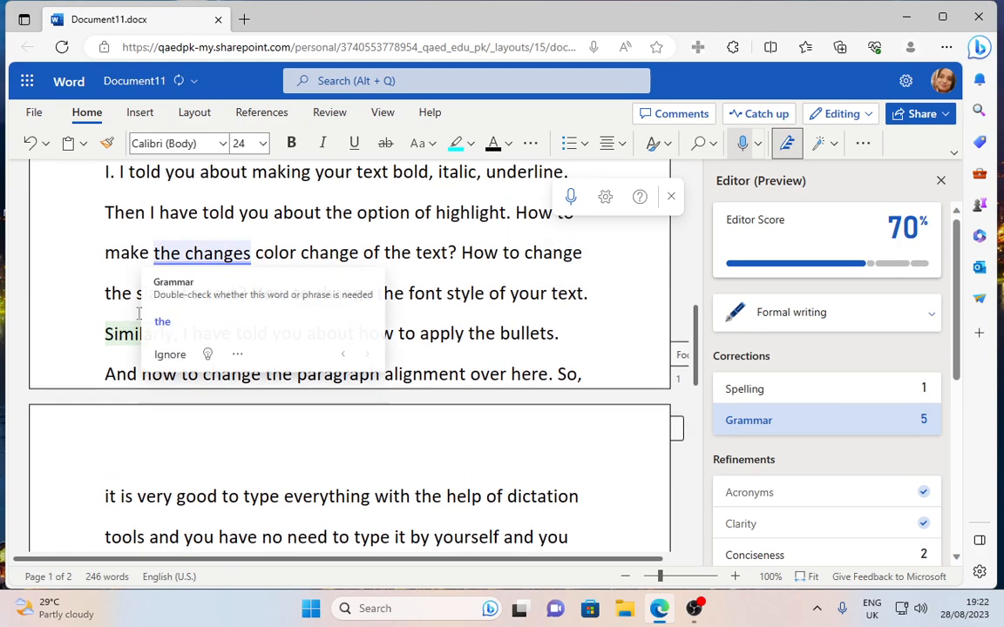
left_click(162, 323)
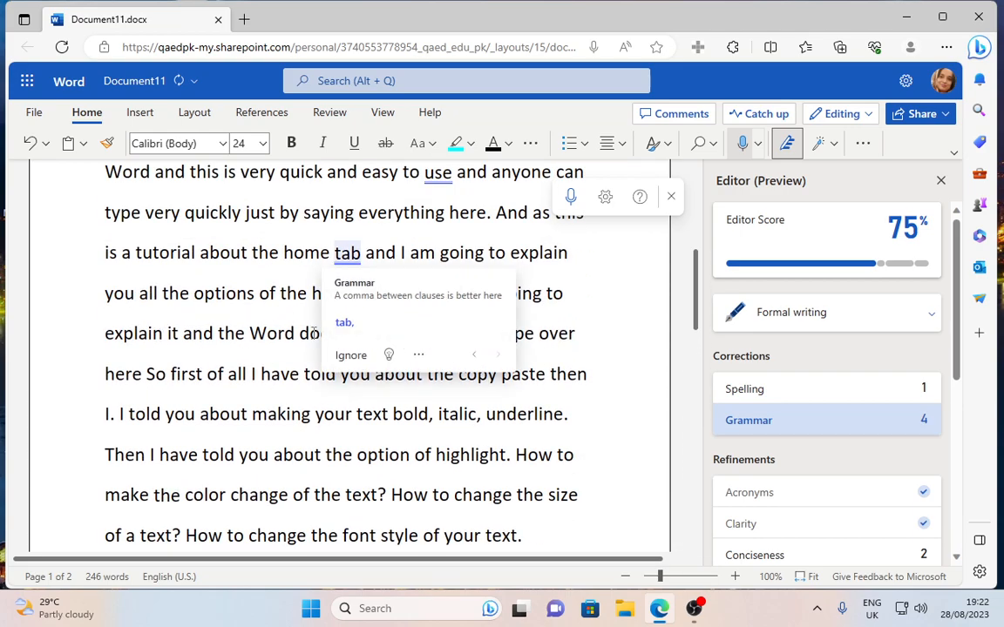
left_click(351, 324)
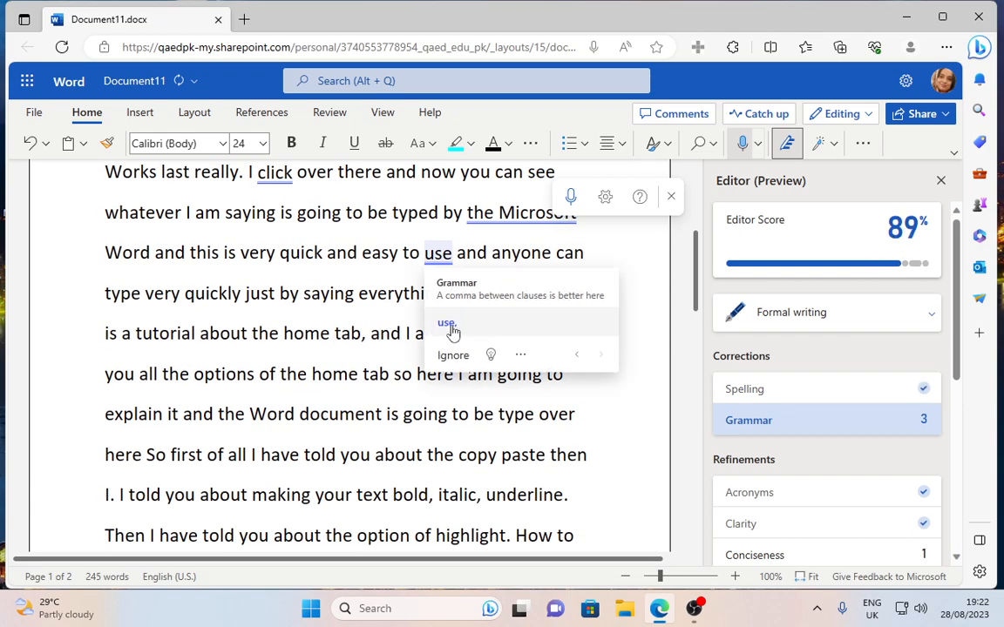
left_click(447, 323)
left_click(388, 324)
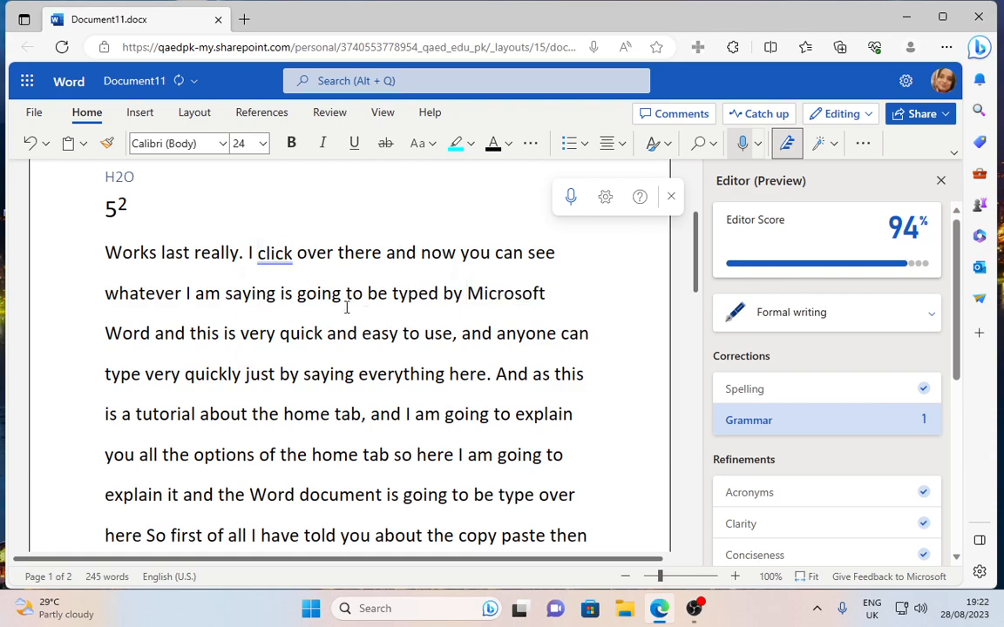
left_click(279, 327)
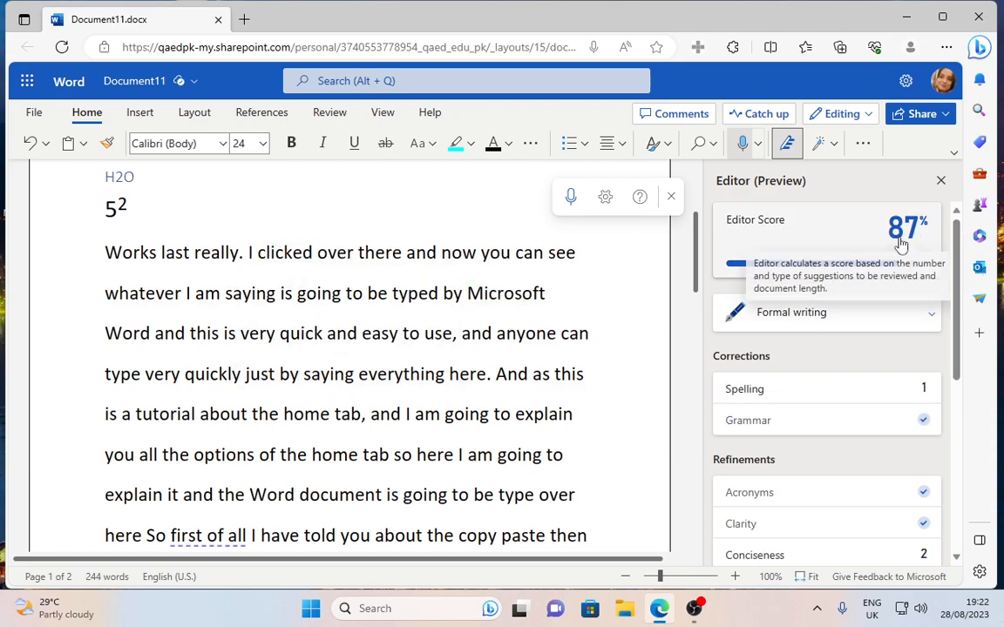
Step: Correct the misspelled "i" to "if", and accept the concise rewrite of the dictation tools sentence and "first" for "first of all"
left_click(745, 389)
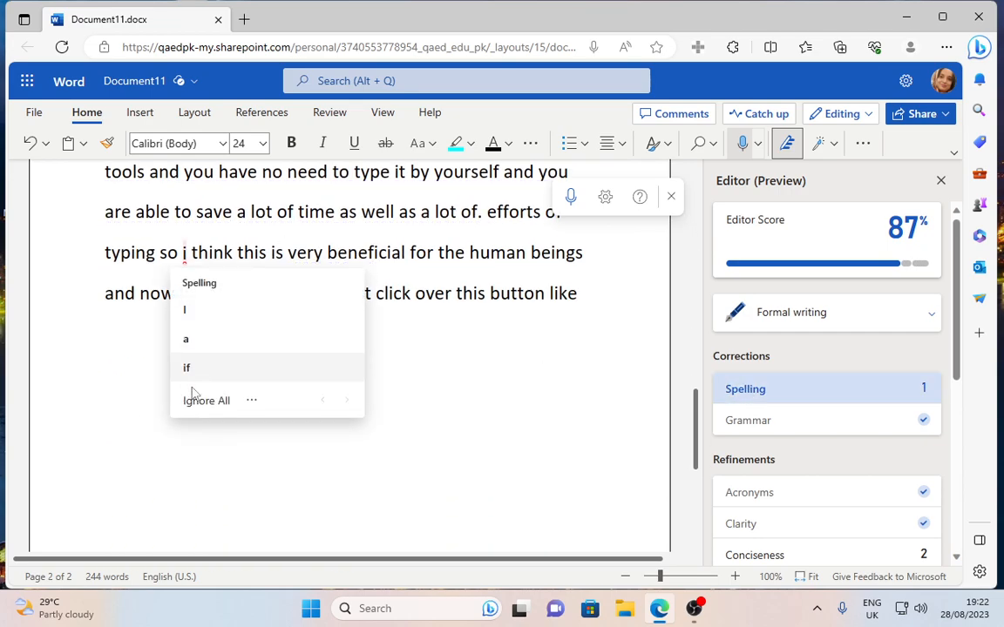
left_click(195, 374)
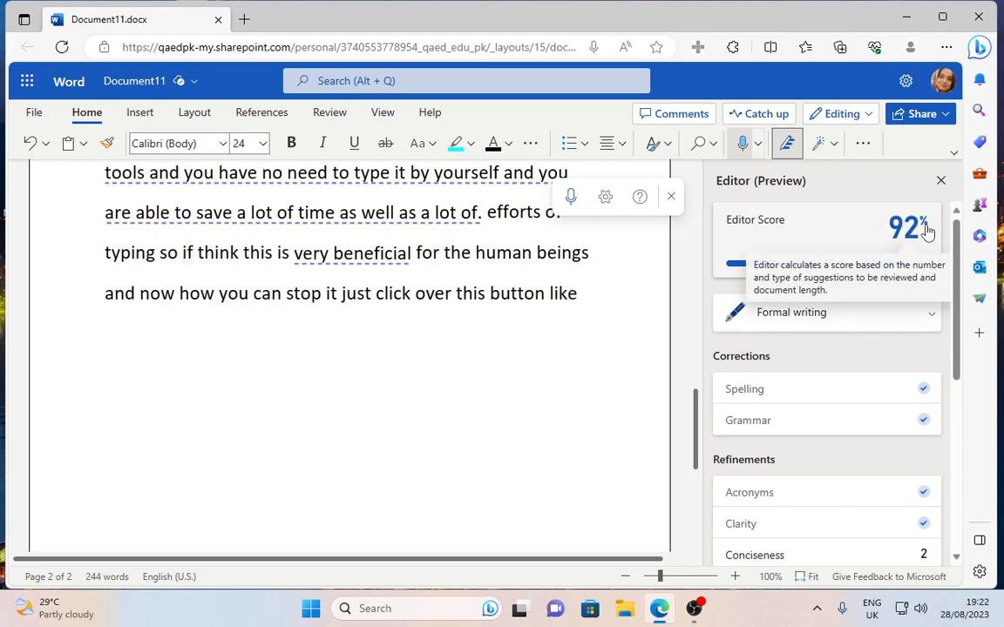
scroll(844, 533, "down", 1)
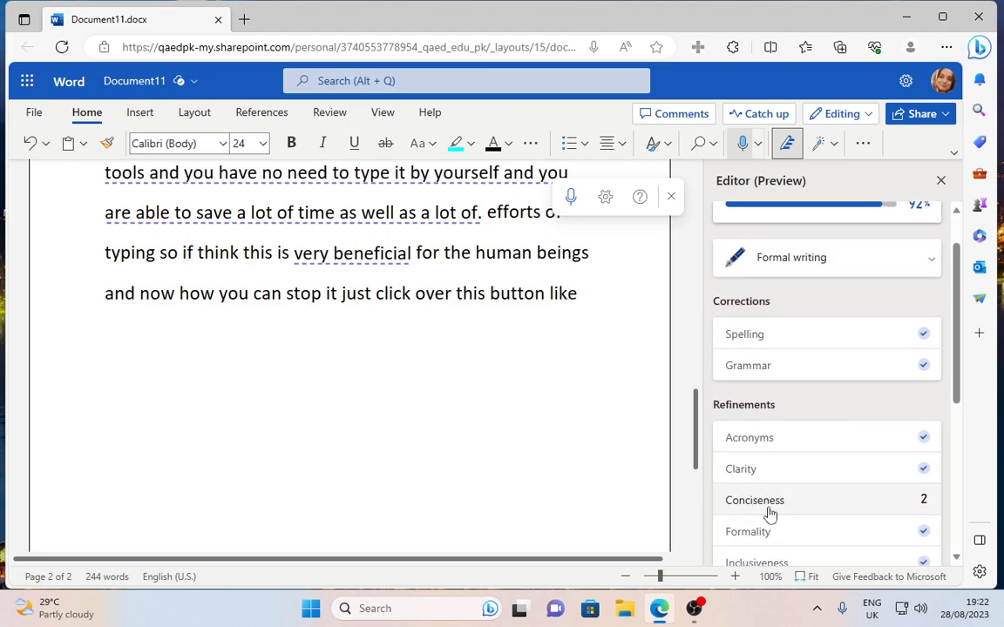
left_click(752, 510)
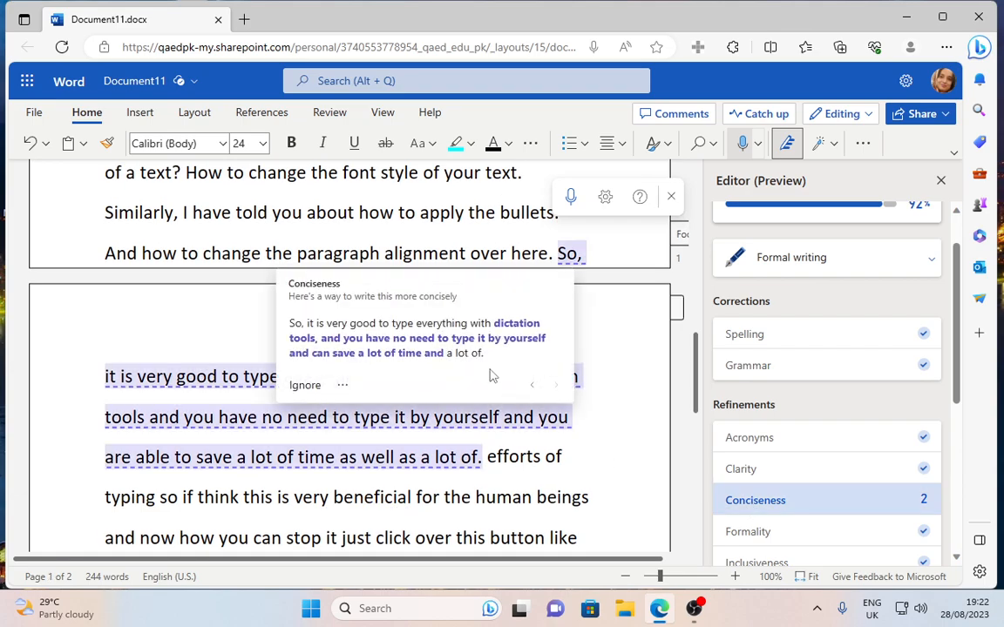
left_click(391, 352)
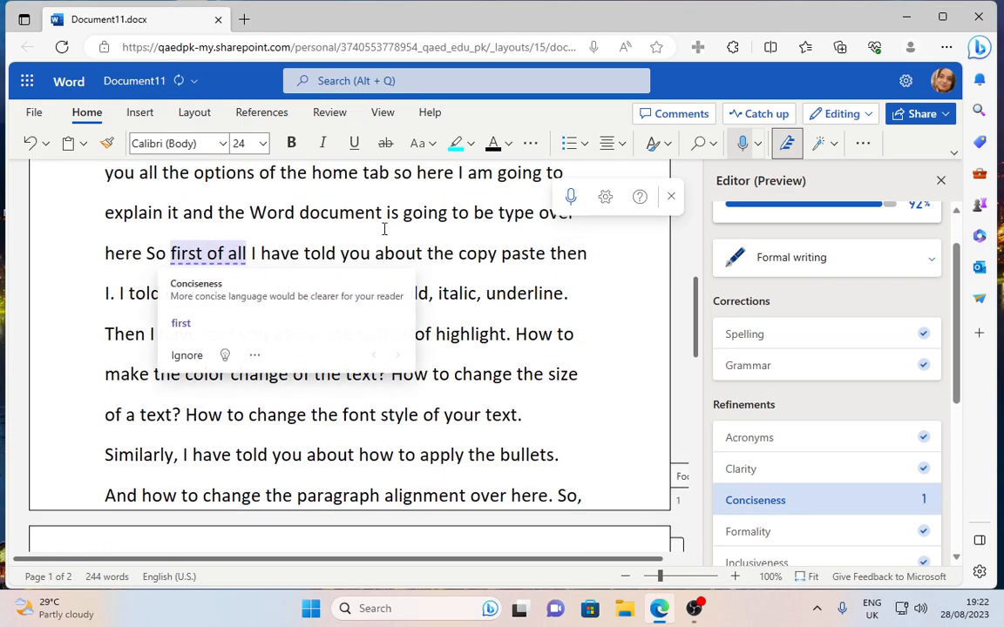
left_click(181, 322)
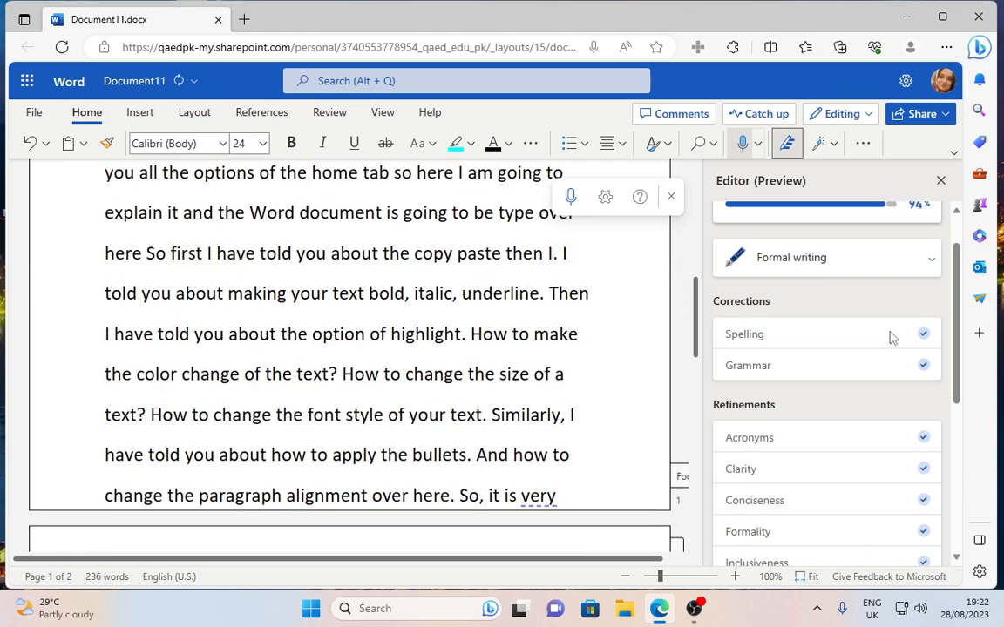
Step: Accept the vocabulary suggestions "particularly good" for "very good" and "greatly beneficial" for "very beneficial"
scroll(929, 383, "up", 1)
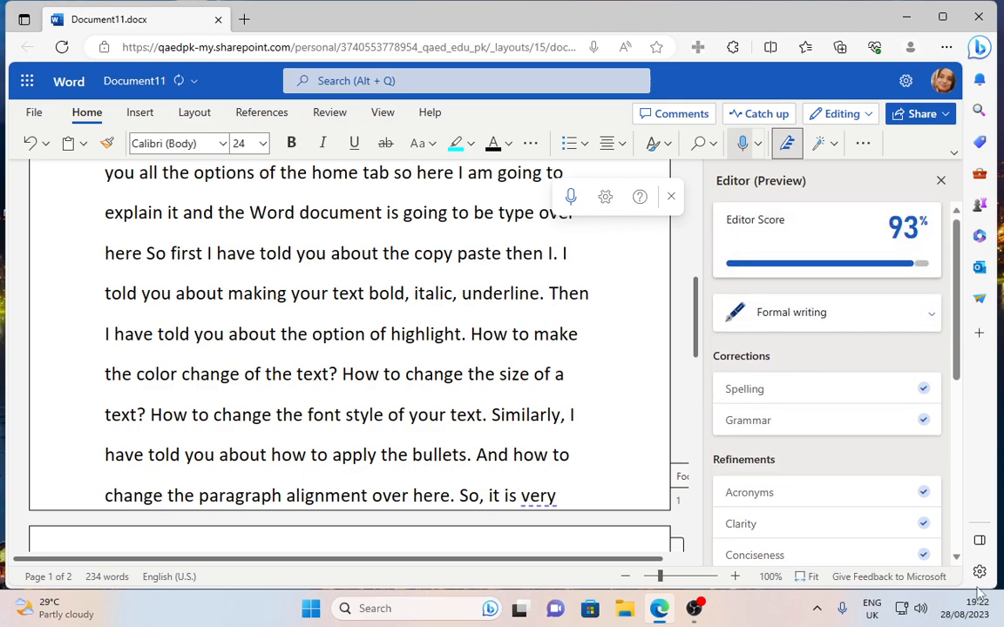
scroll(893, 483, "down", 3)
left_click(765, 476)
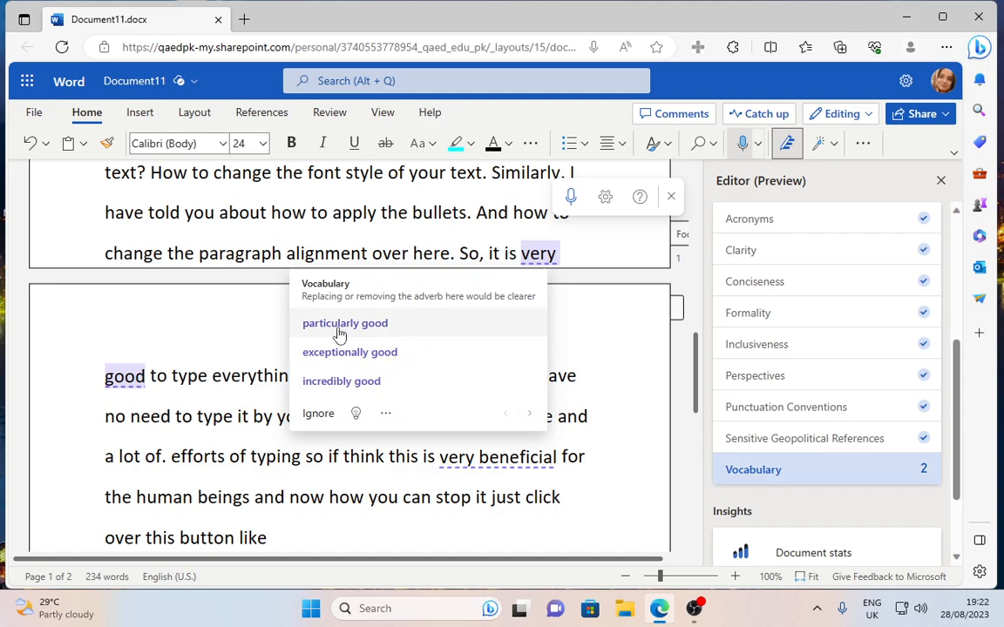
left_click(336, 331)
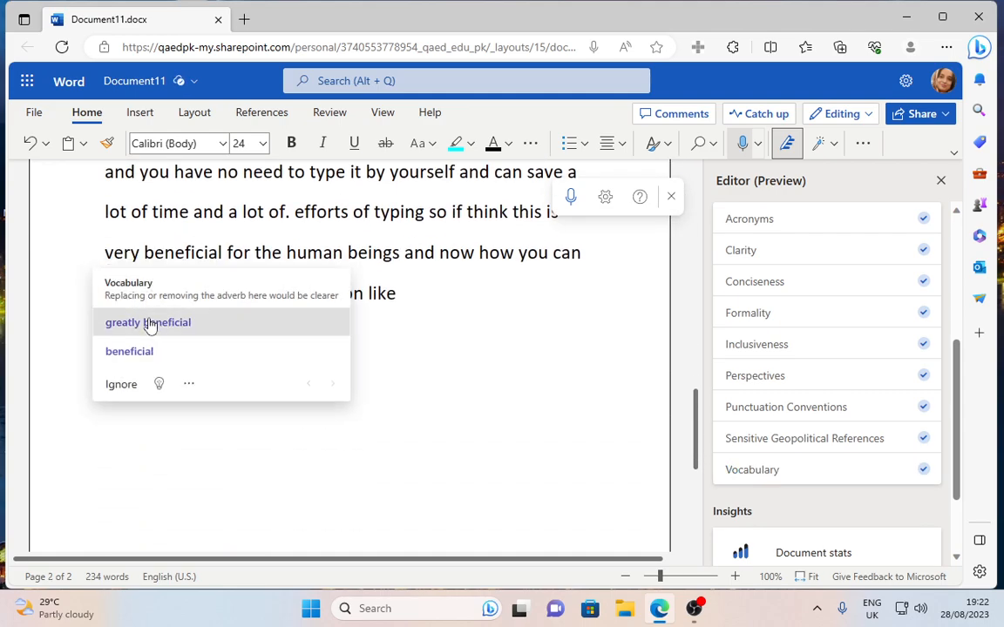
left_click(146, 323)
Step: Check the Editor score and accept the conciseness suggestion that shortens "greatly beneficial" to "beneficial"
scroll(633, 522, "up", 3)
scroll(953, 433, "up", 5)
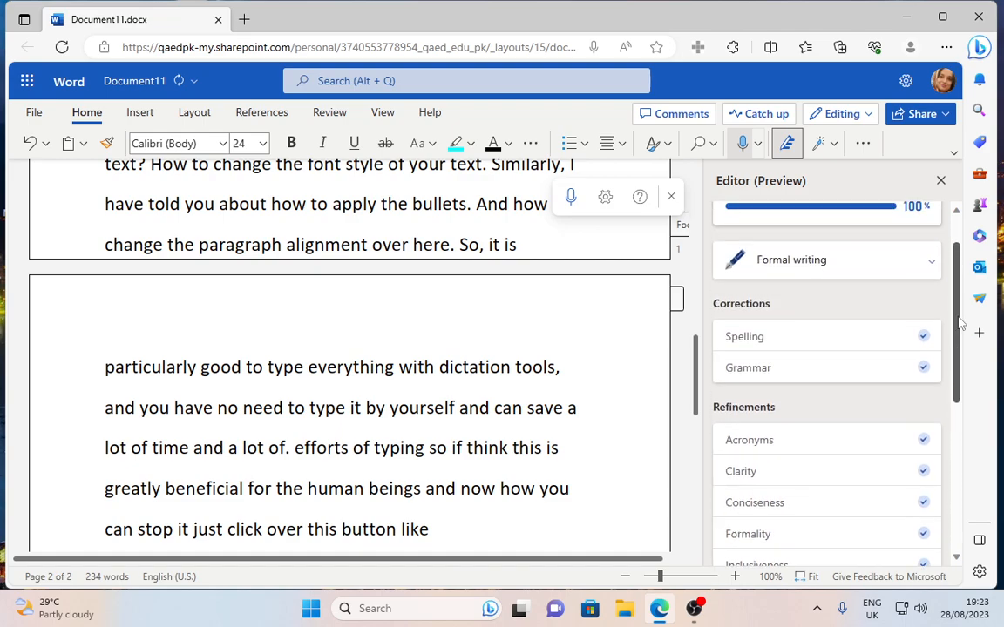
mouse_move(906, 233)
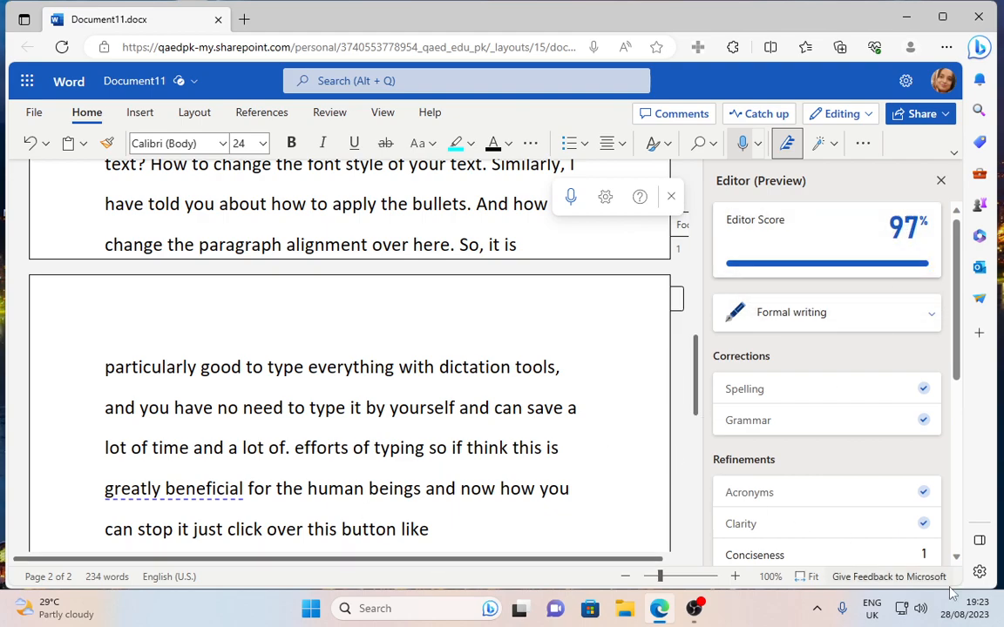
left_click(756, 557)
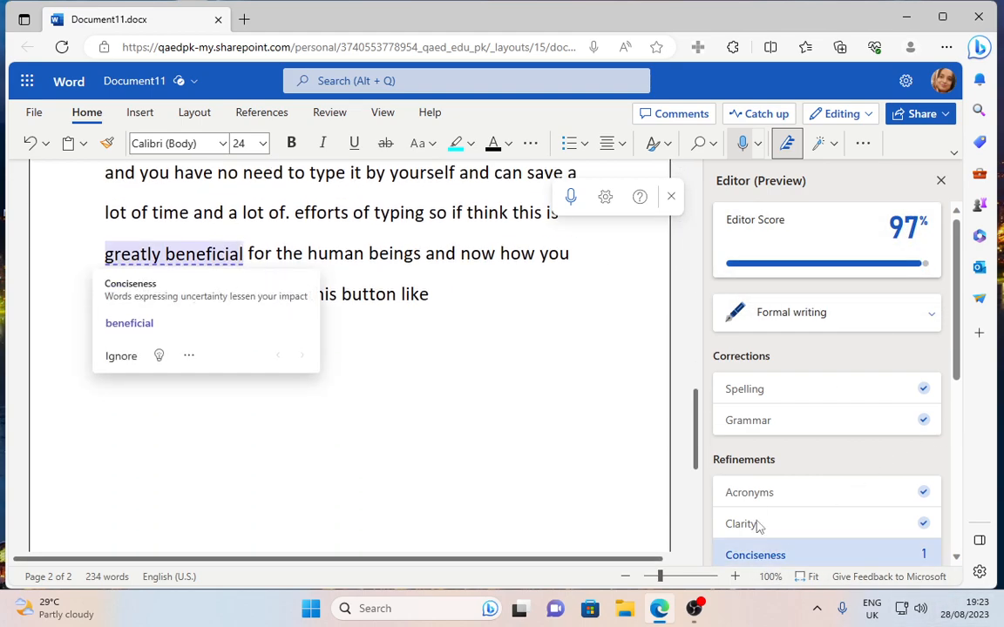
left_click(155, 323)
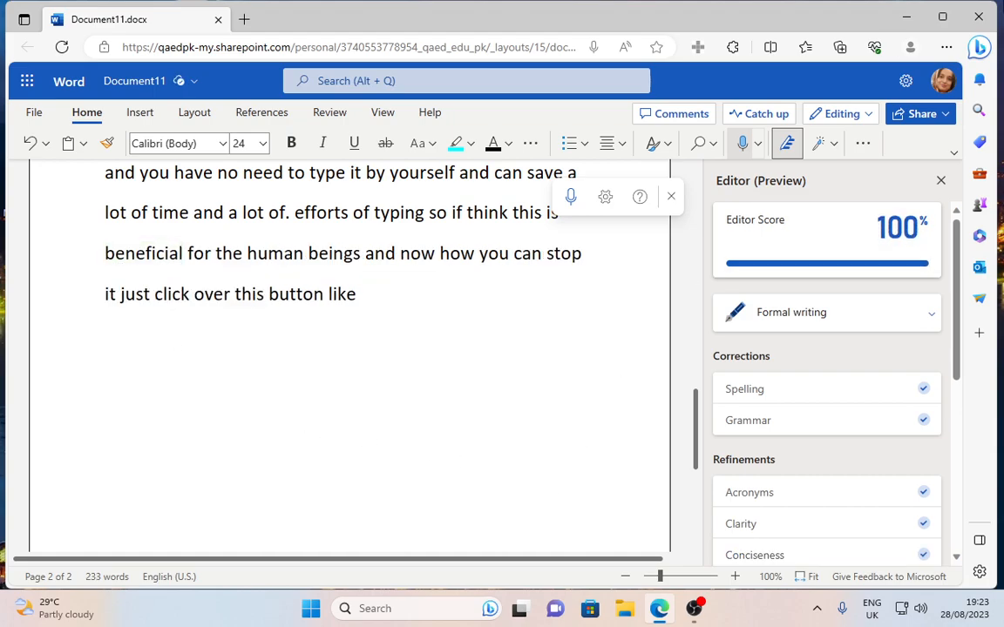
Step: Open Designer, apply the design with the centred, purple outlined title, and view it at the document's beginning
left_click(836, 148)
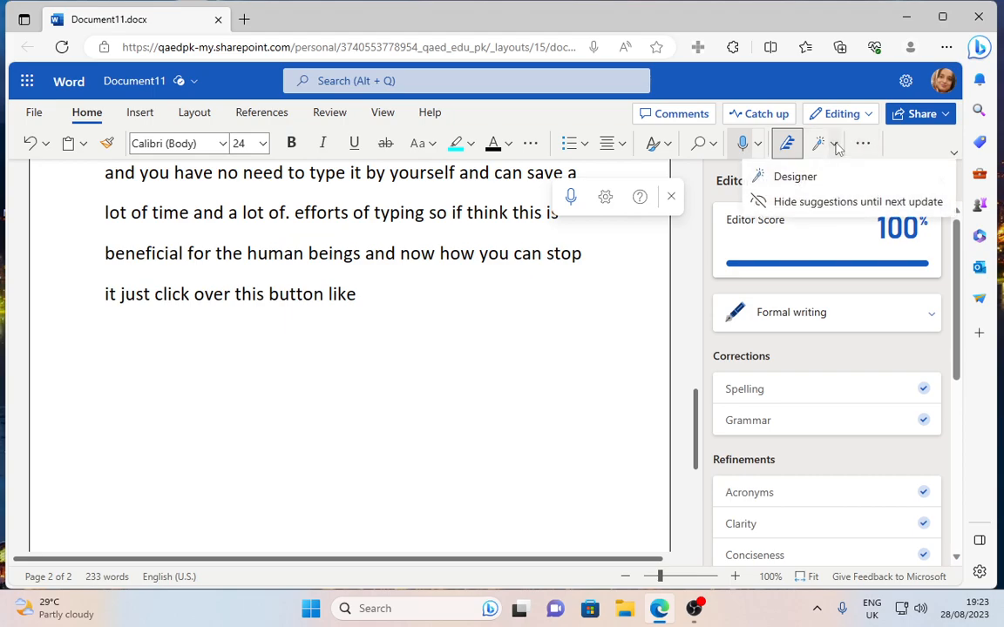
left_click(800, 179)
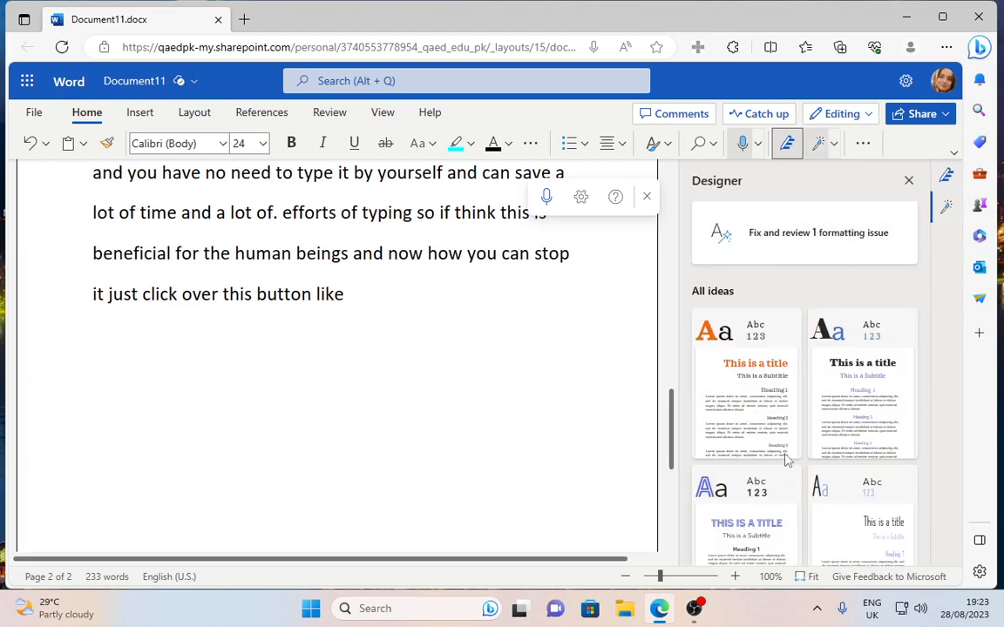
scroll(874, 433, "down", 2)
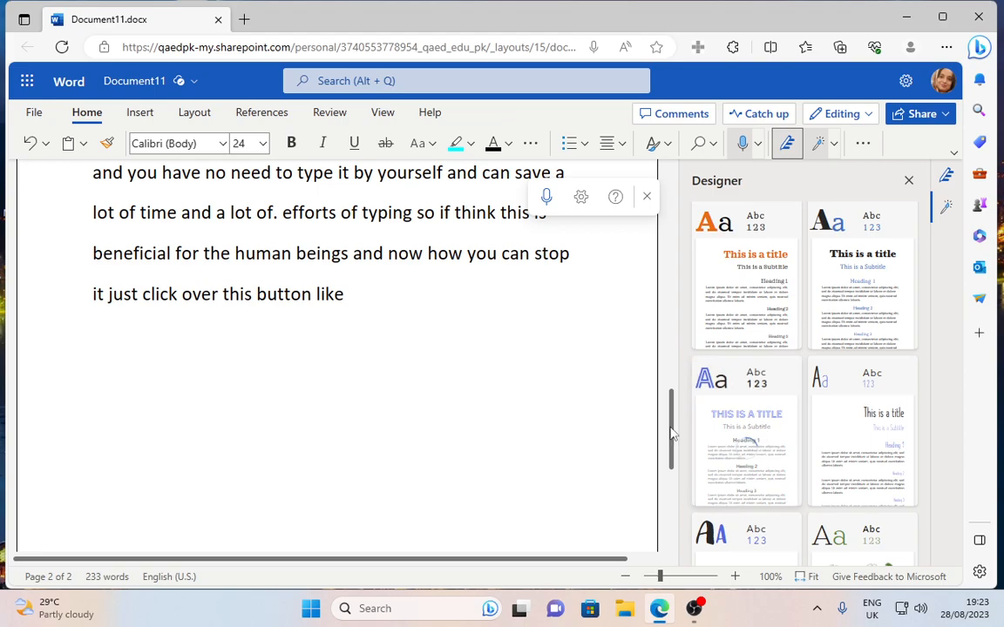
left_click(701, 436)
scroll(501, 350, "up", 10)
scroll(511, 394, "up", 10)
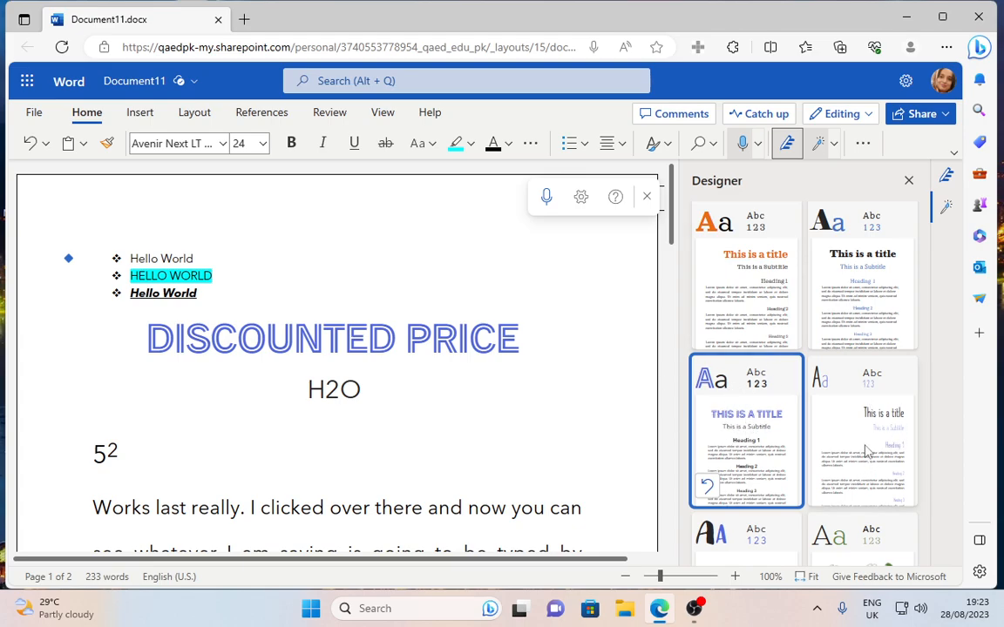
Step: Apply the design with the black script title and magenta headings, and look through the restyled document
scroll(865, 451, "down", 5)
left_click(868, 403)
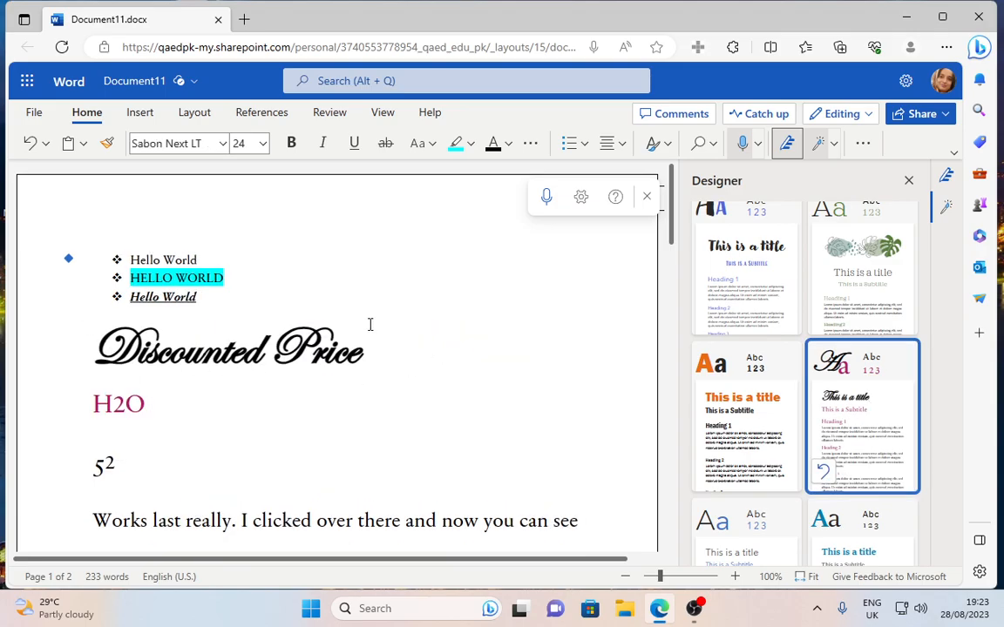
scroll(233, 419, "down", 15)
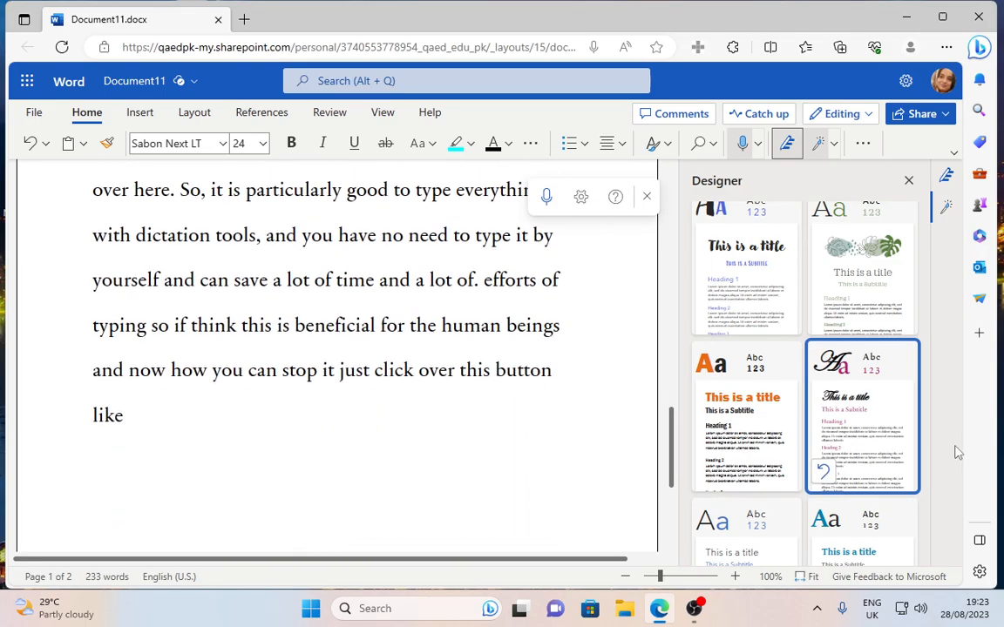
Step: Apply the design with the green leaf banner and centred thin title, and view the restyled document
scroll(859, 375, "down", 4)
scroll(856, 349, "up", 5)
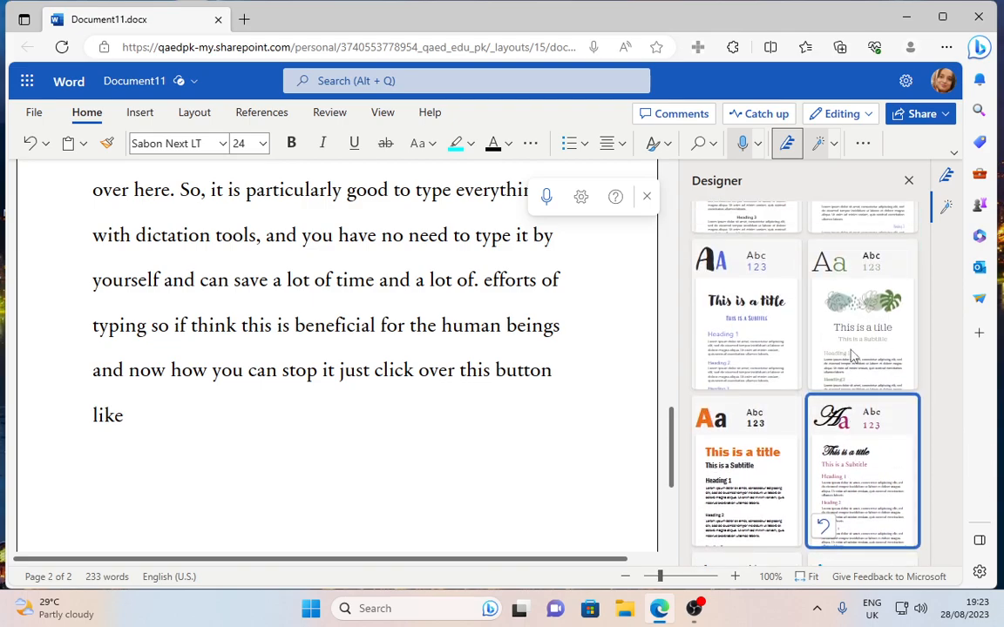
left_click(854, 325)
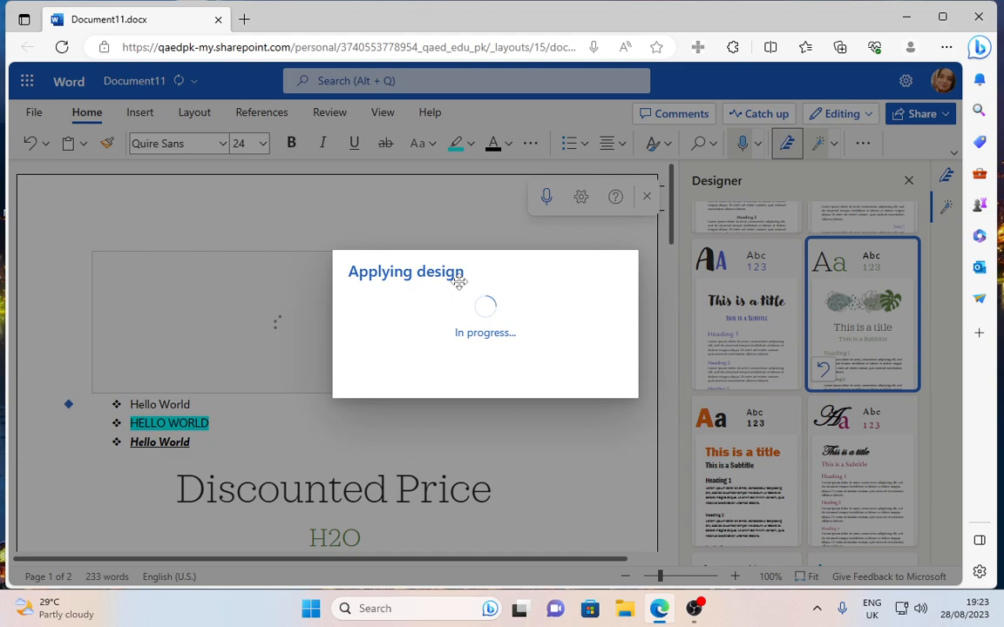
scroll(493, 422, "down", 5)
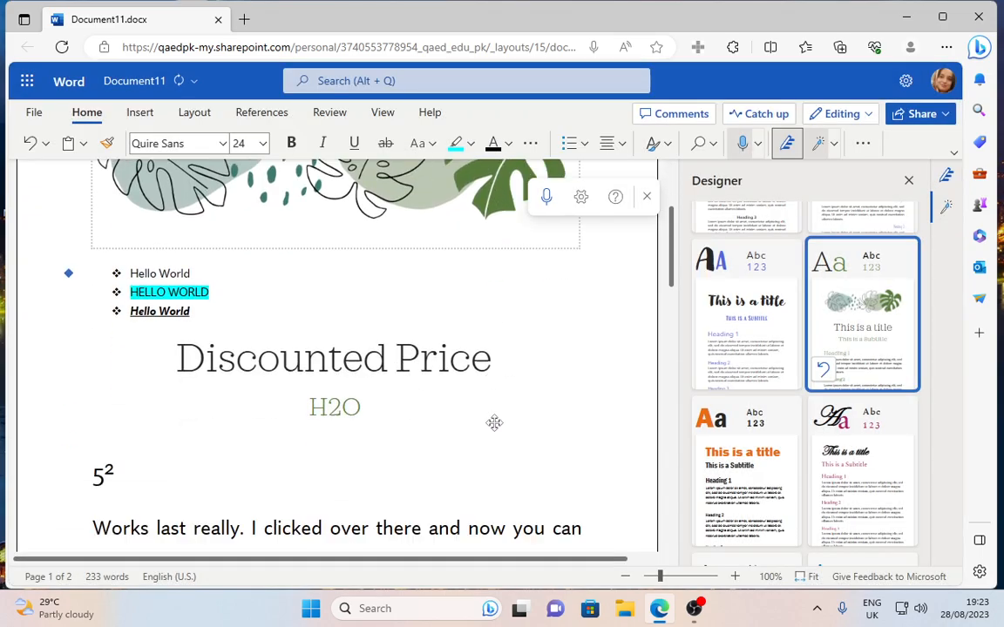
Step: Apply numbering to the dictated paragraph containing "I told you about making your text bold" and decrease its indent
scroll(495, 420, "down", 9)
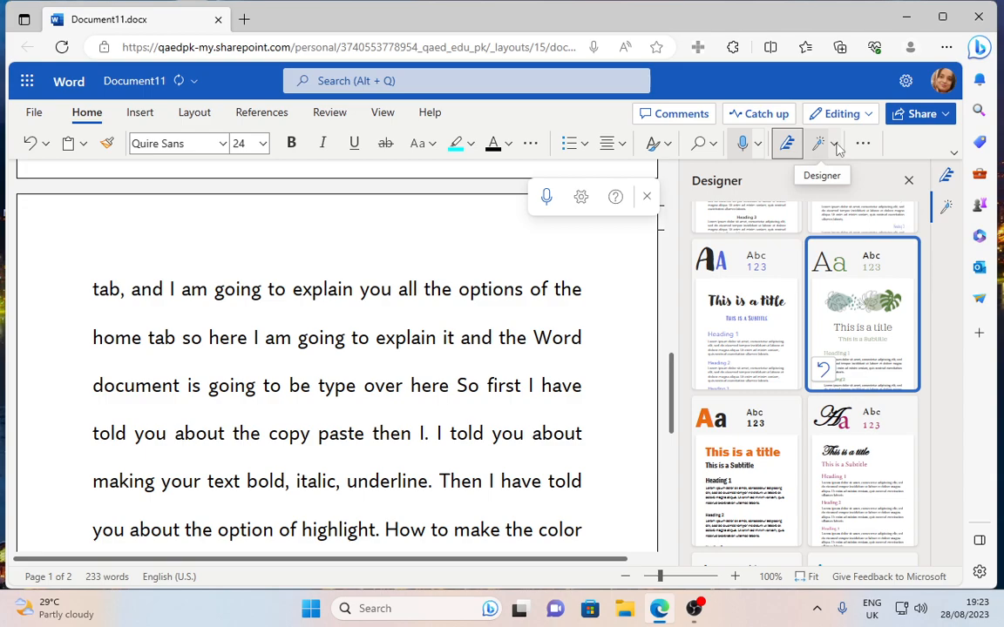
left_click(862, 145)
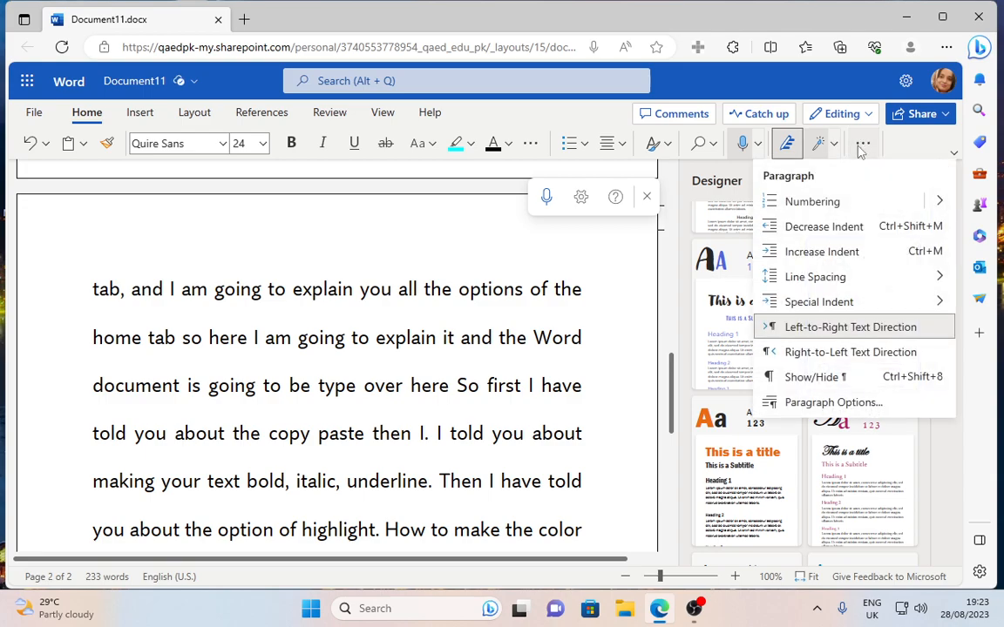
left_click(187, 366)
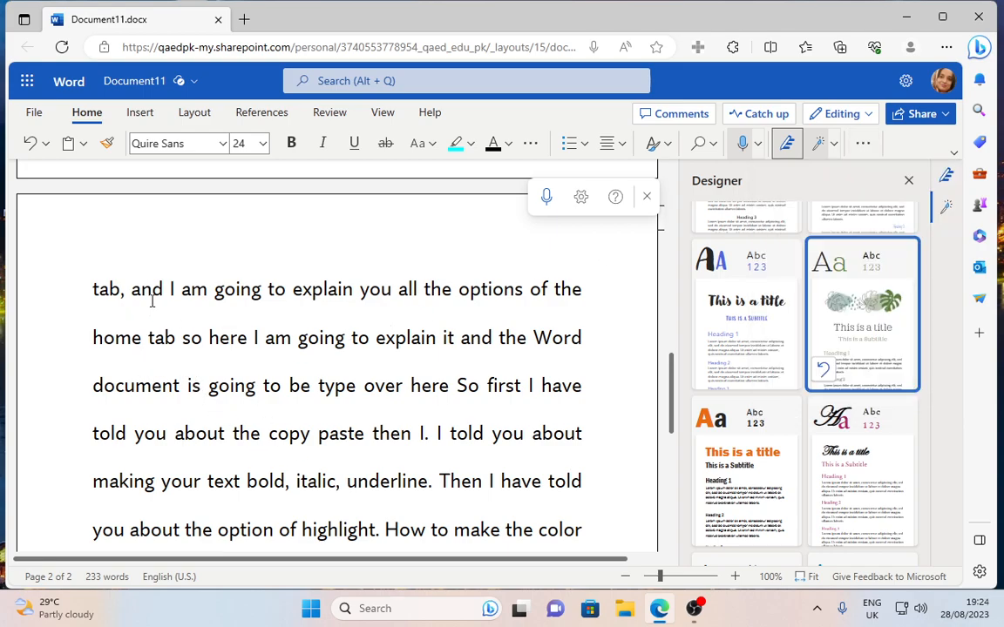
left_click_drag(142, 285, 152, 287)
scroll(127, 396, "down", 4)
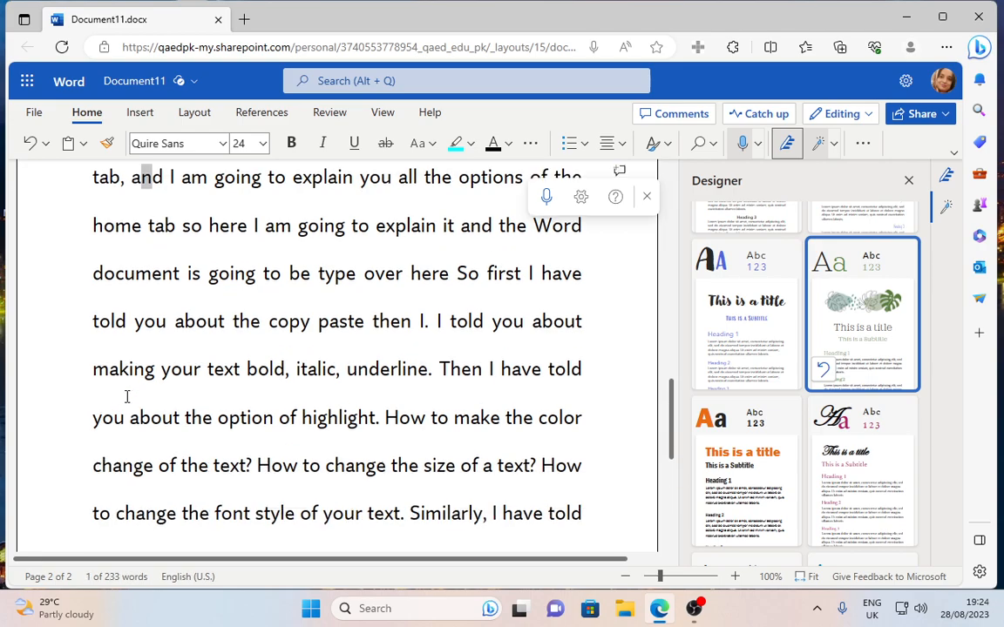
scroll(432, 276, "up", 2)
left_click_drag(432, 256, 481, 503)
left_click(866, 144)
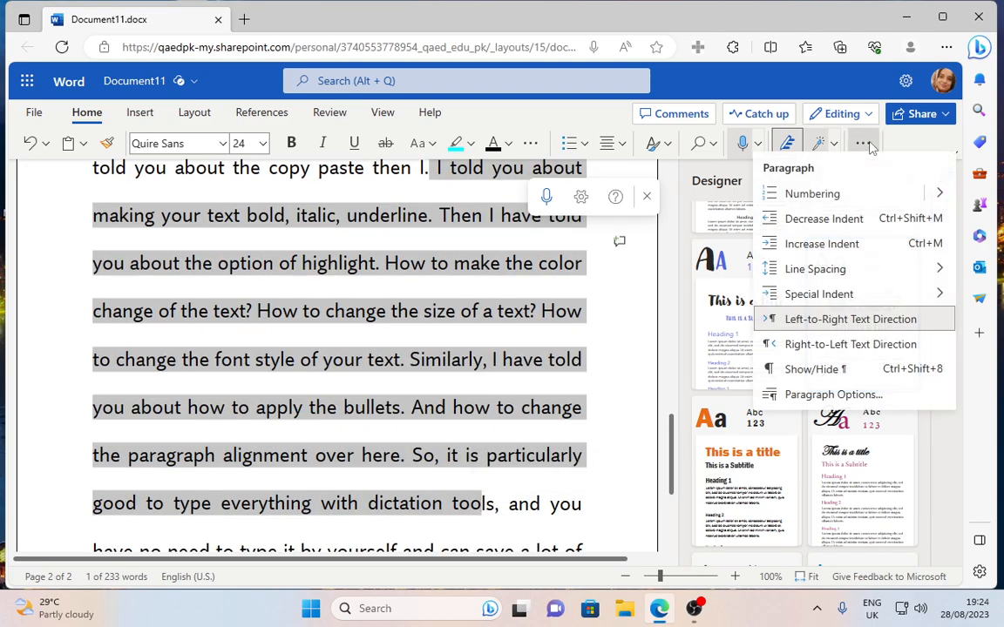
left_click(812, 210)
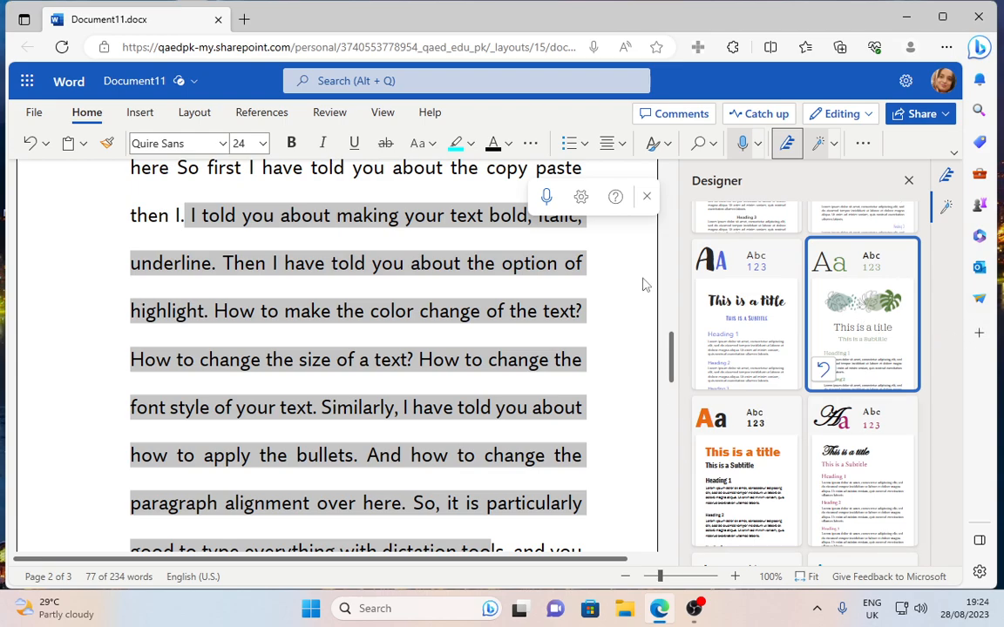
left_click(862, 143)
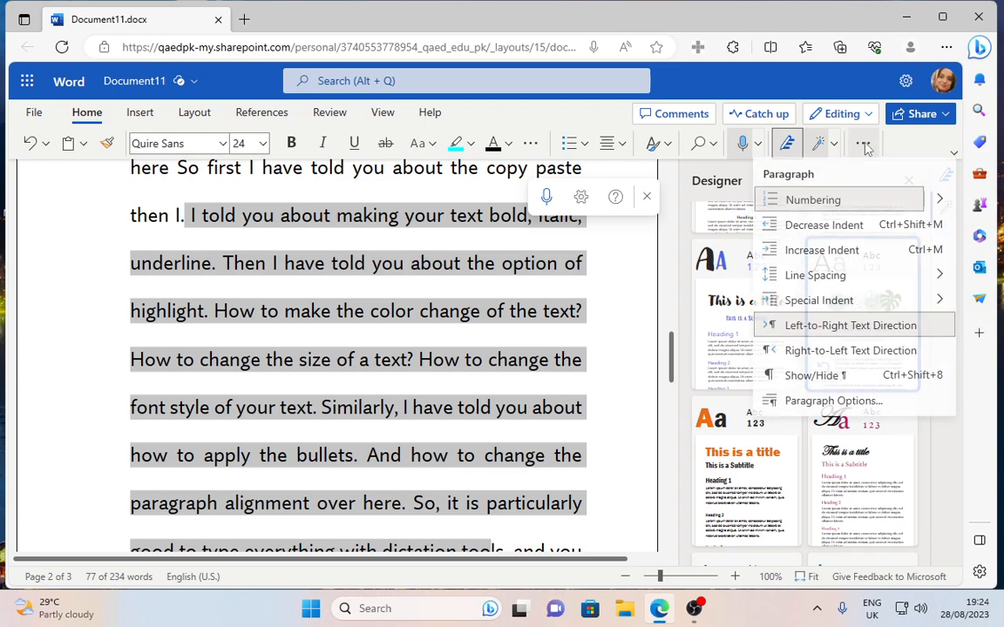
left_click(823, 227)
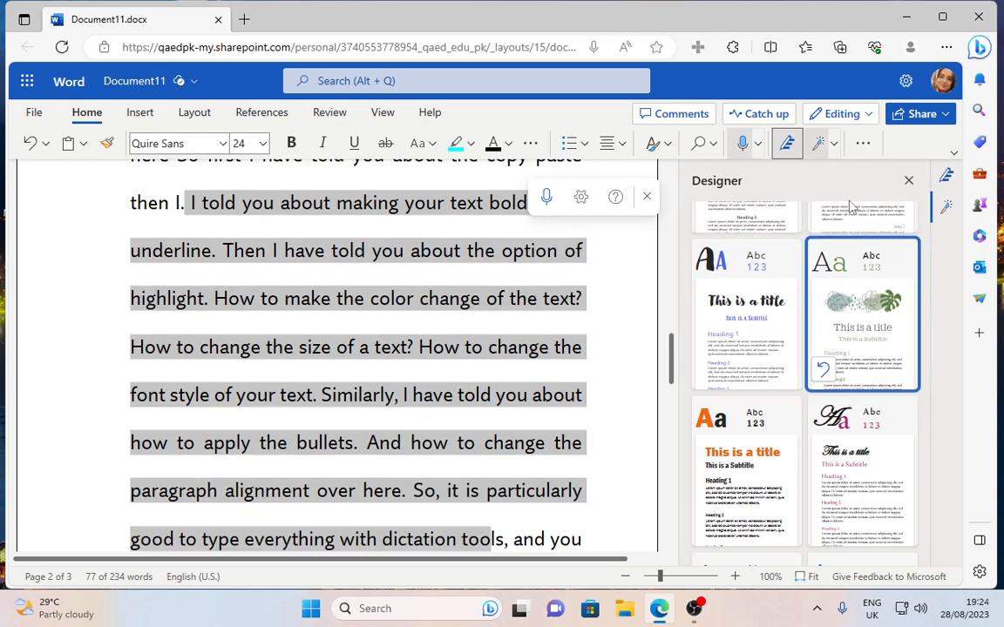
Step: Set the line spacing of the numbered dictated paragraph to 2.5
left_click(861, 145)
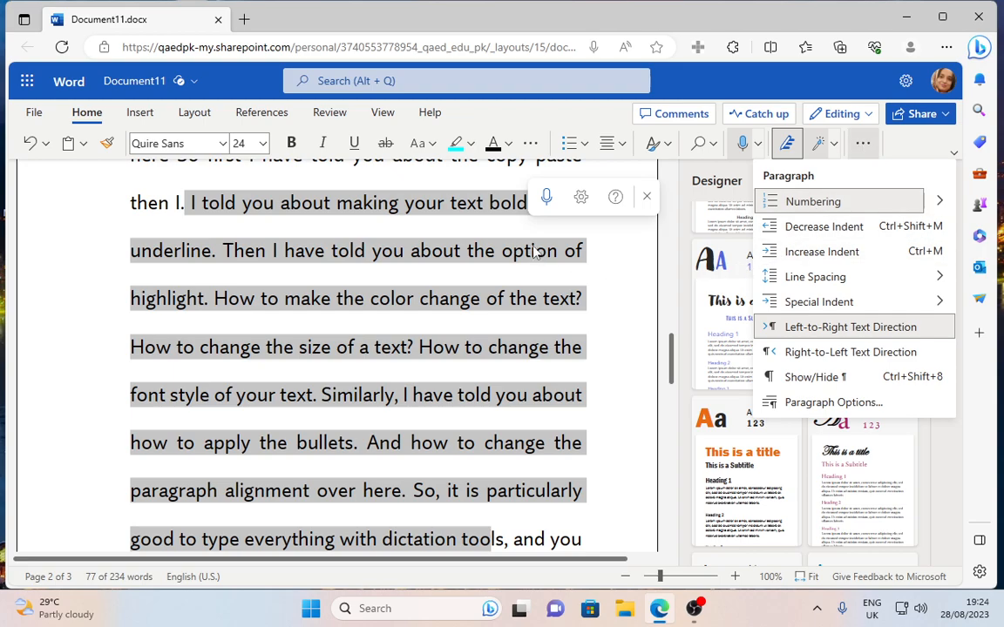
mouse_move(820, 280)
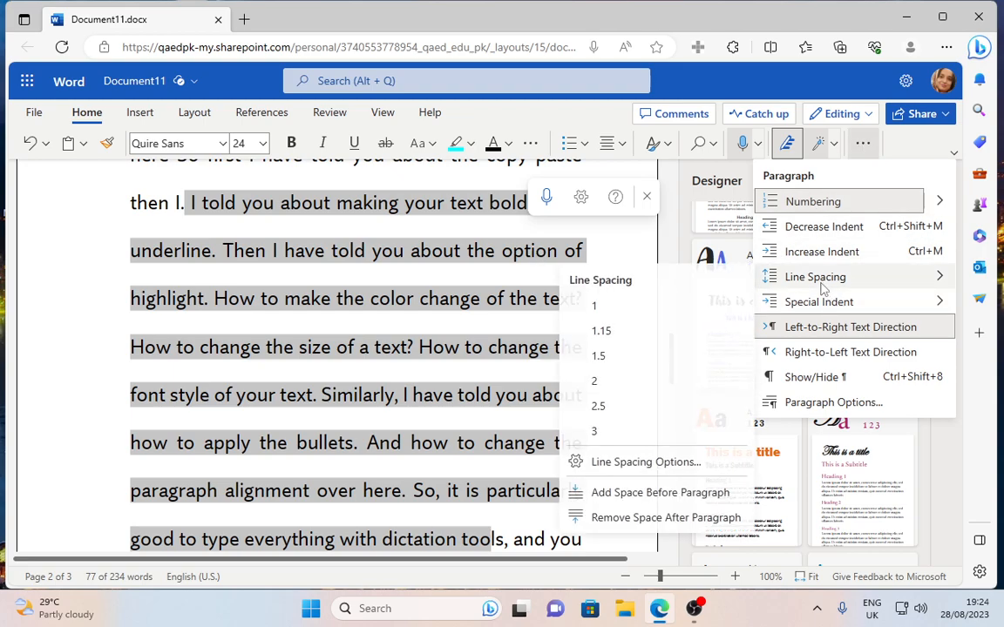
left_click(596, 411)
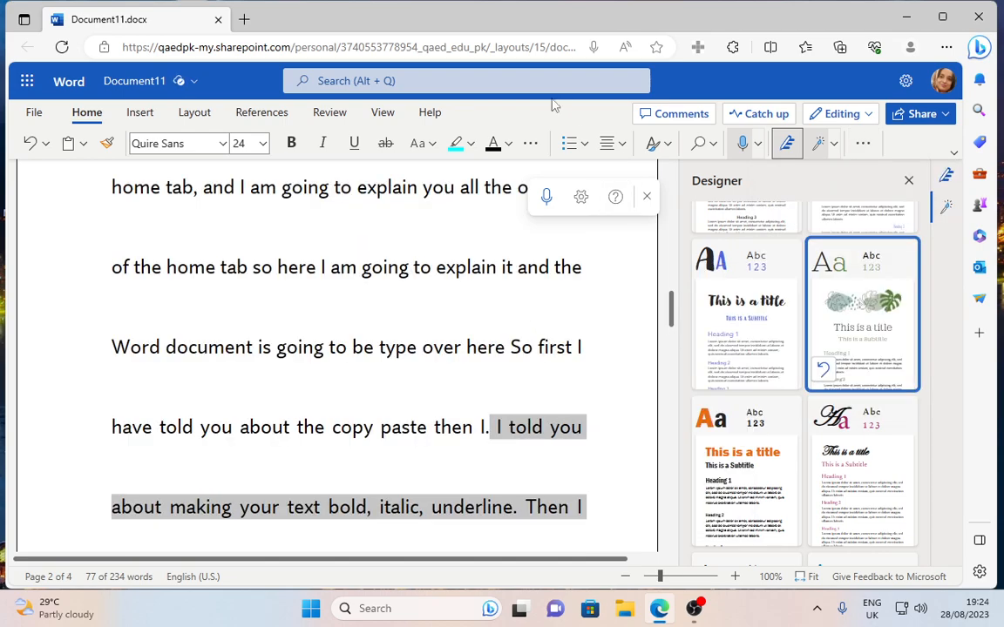
Step: Reduce the line spacing of the dictated paragraph to 1.15
left_click(863, 145)
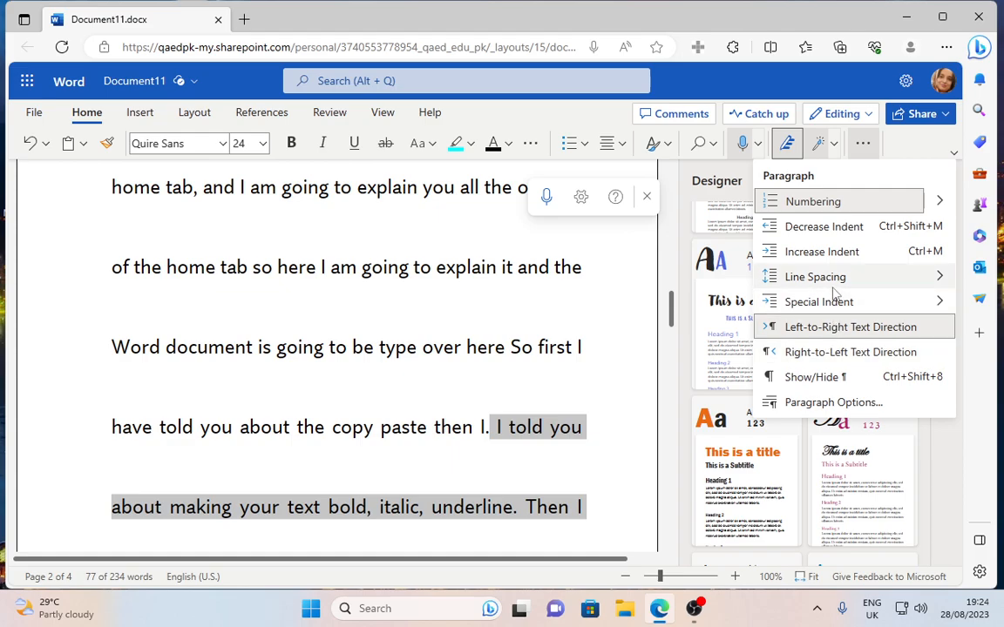
mouse_move(833, 279)
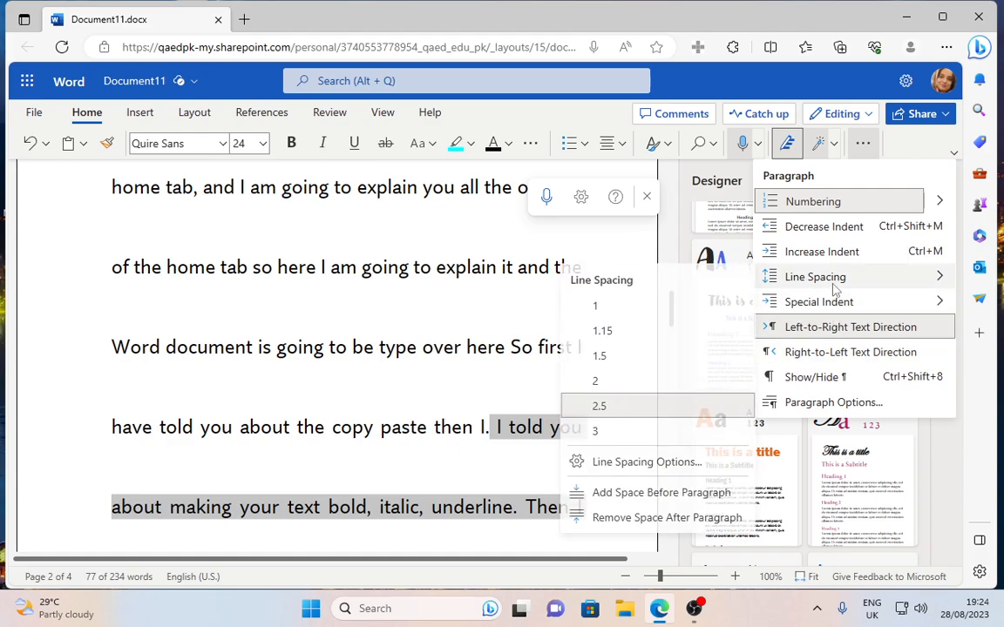
left_click(618, 314)
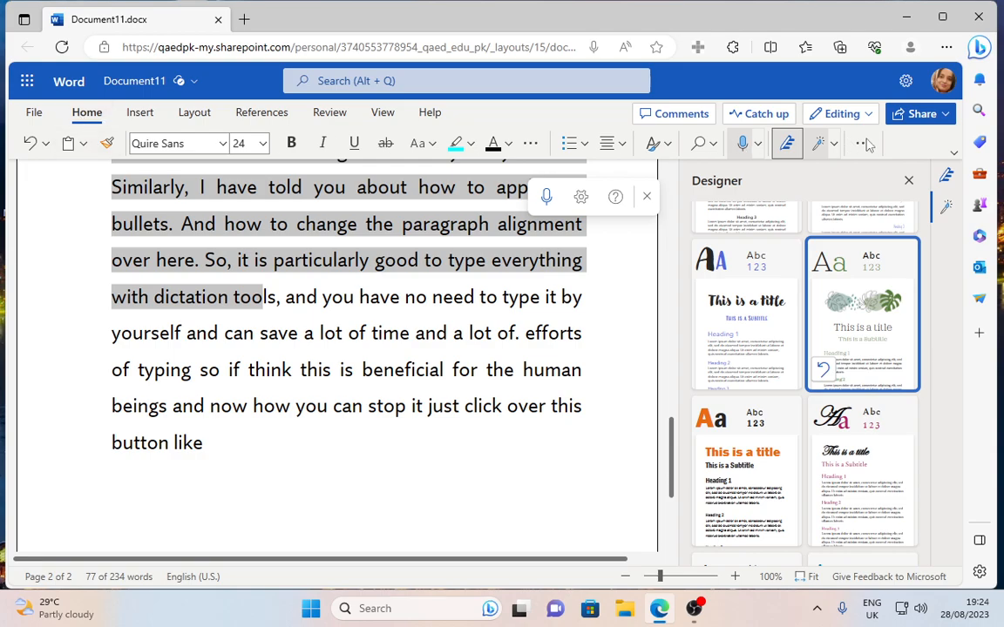
Step: Display the commands for inserting content into the document
left_click(138, 117)
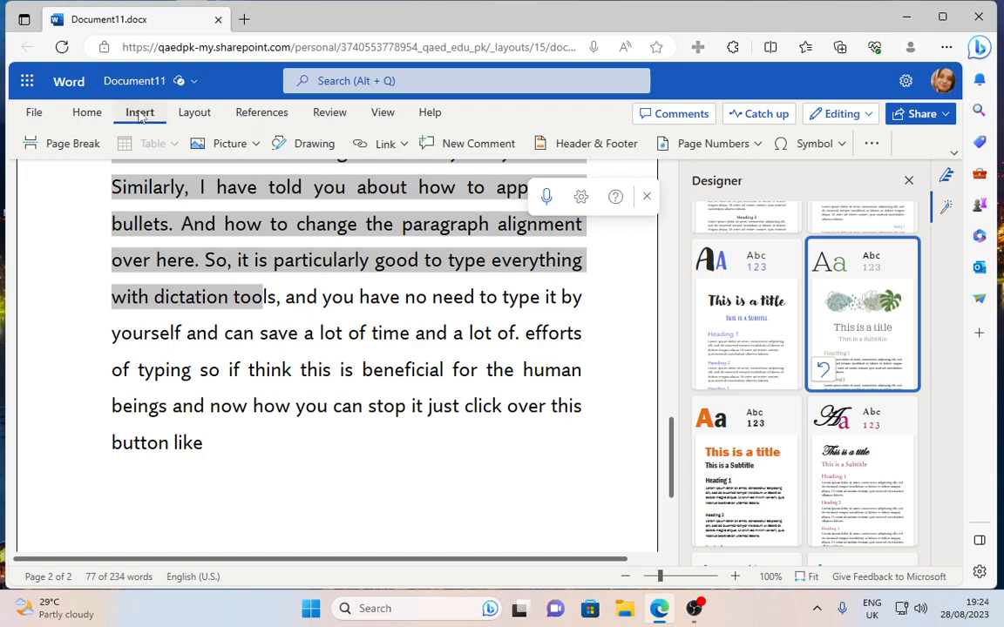